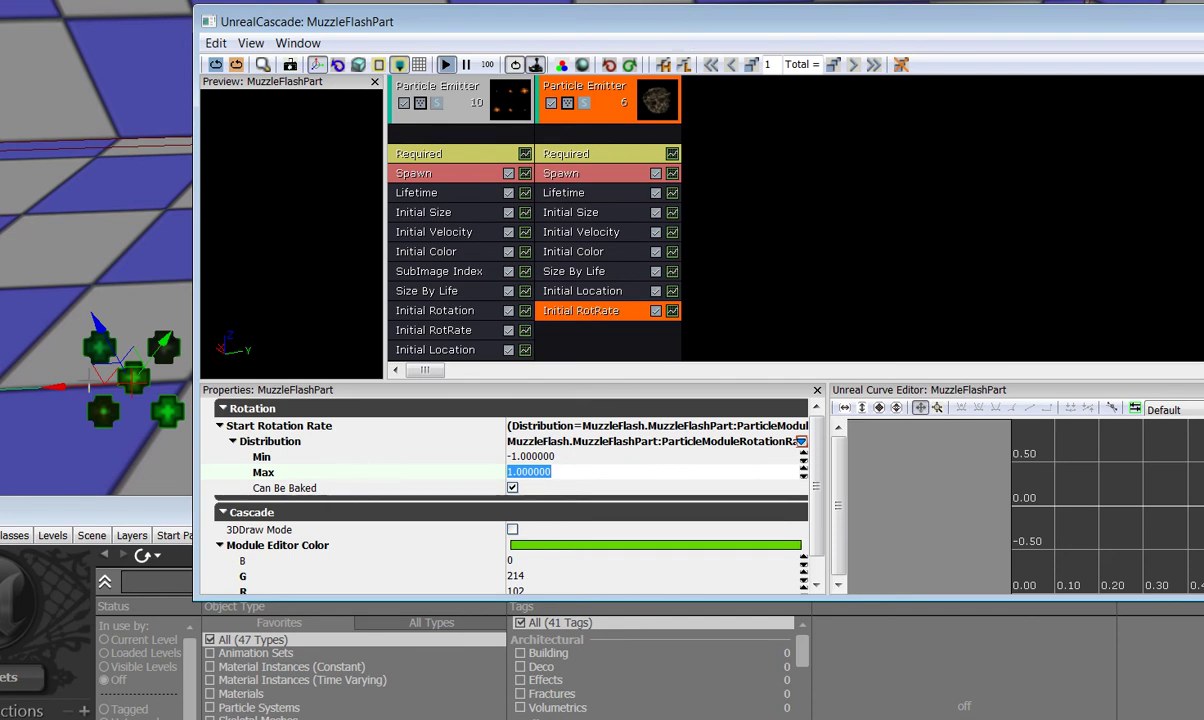
# - Select the Spark_Mat material in the content browser and add a new sprite emitter beside the two existing emitters
pyautogui.moveTo(99, 524); pyautogui.dragTo(32, 134)
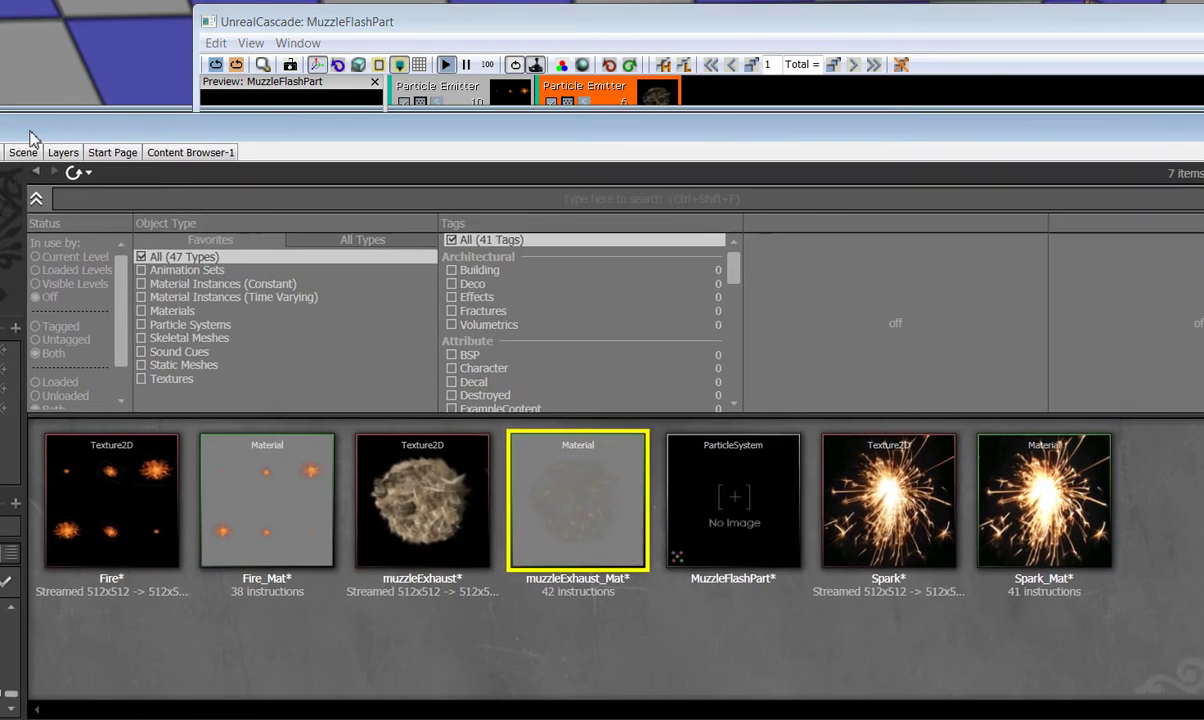
pyautogui.click(1030, 500)
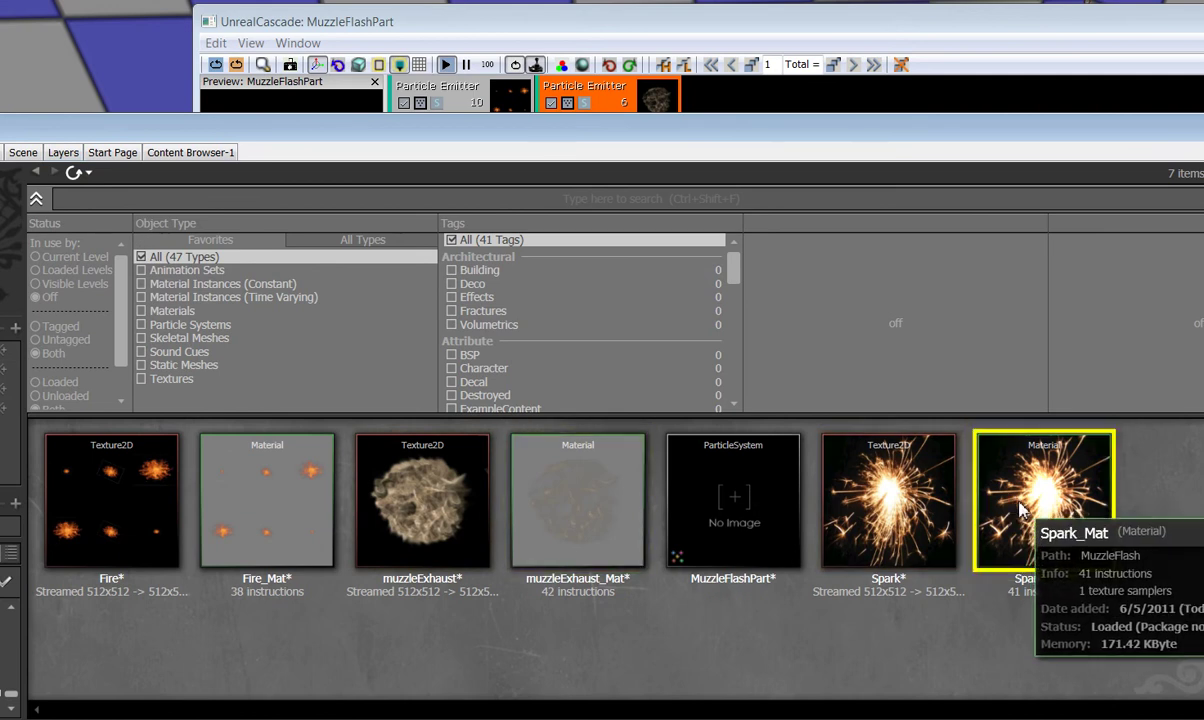
pyautogui.moveTo(825, 138); pyautogui.dragTo(814, 486)
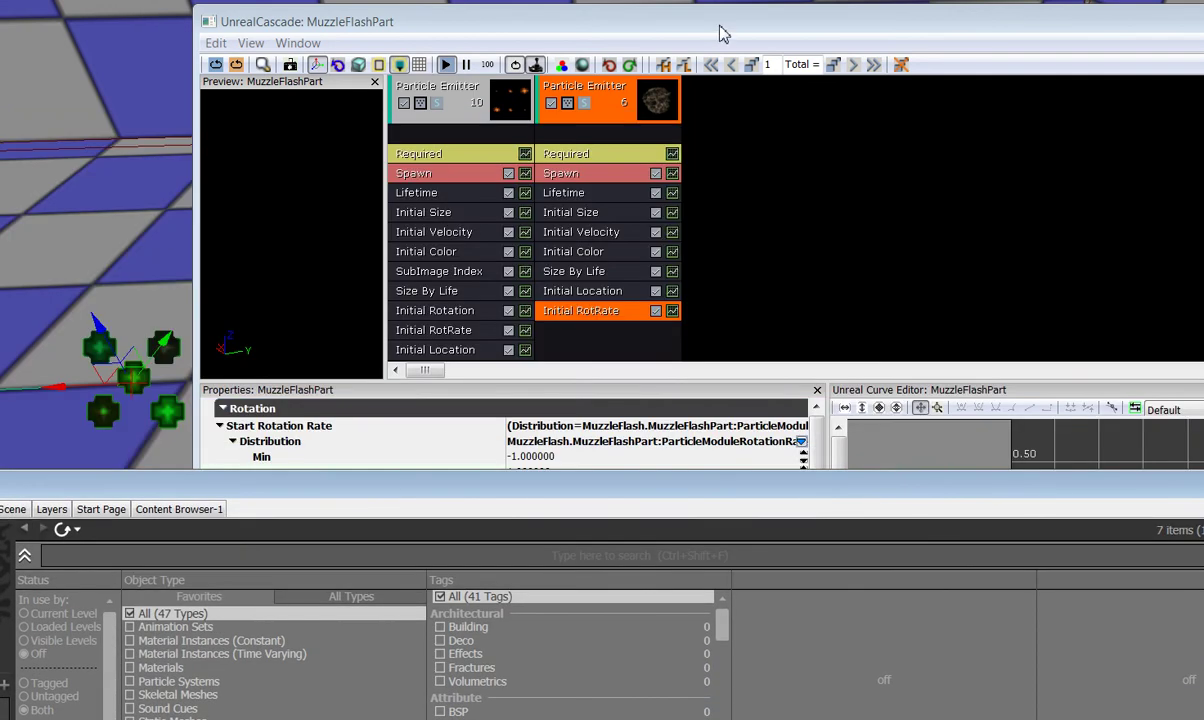
pyautogui.rightClick(701, 100)
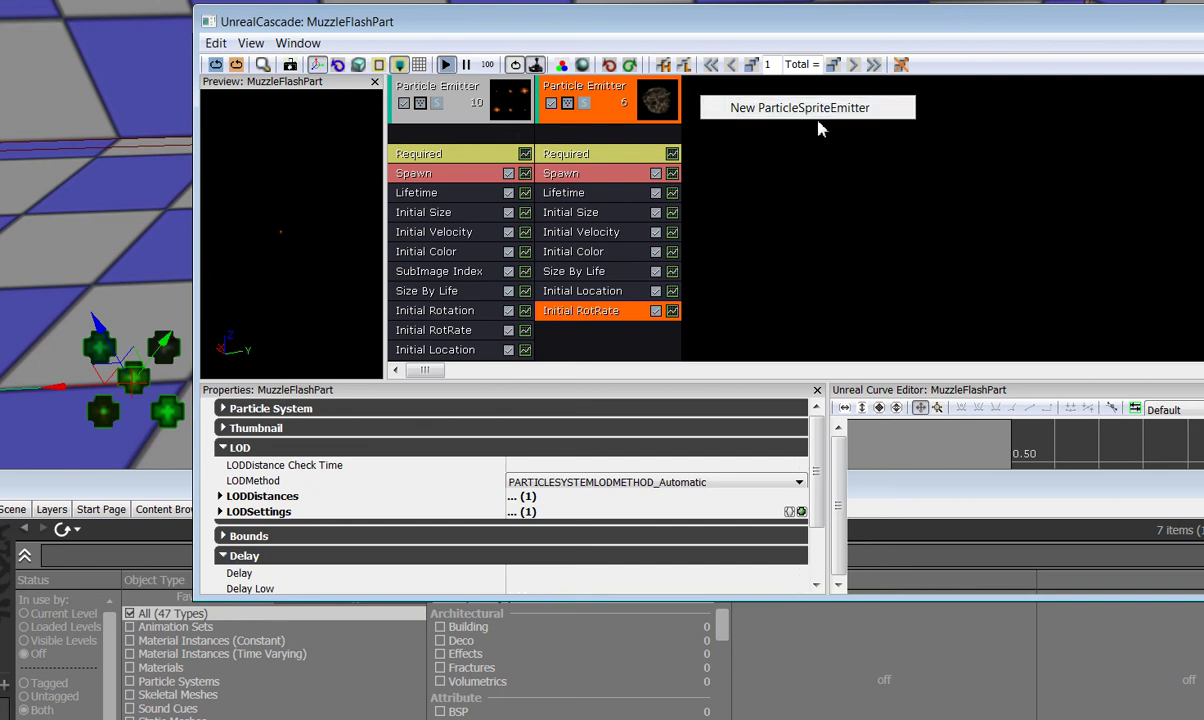
pyautogui.click(776, 108)
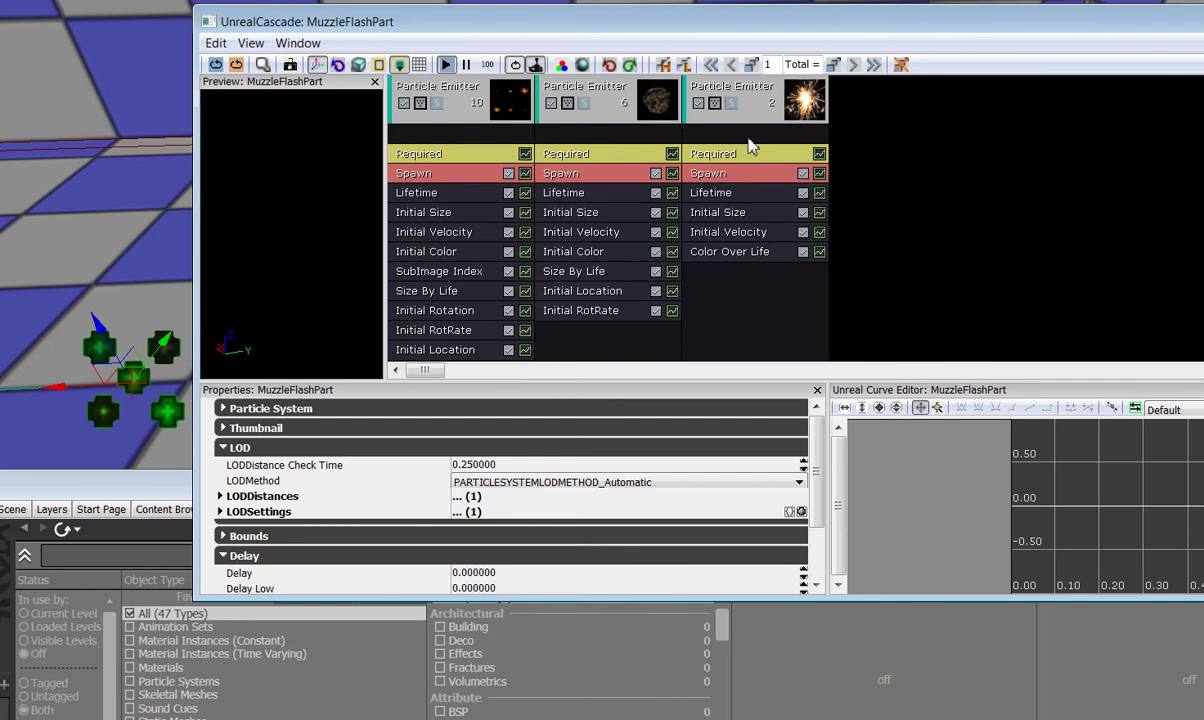
# - Enable Use Local Space and Use Legacy Emitter Time in the spark emitter's Required module
pyautogui.click(739, 156)
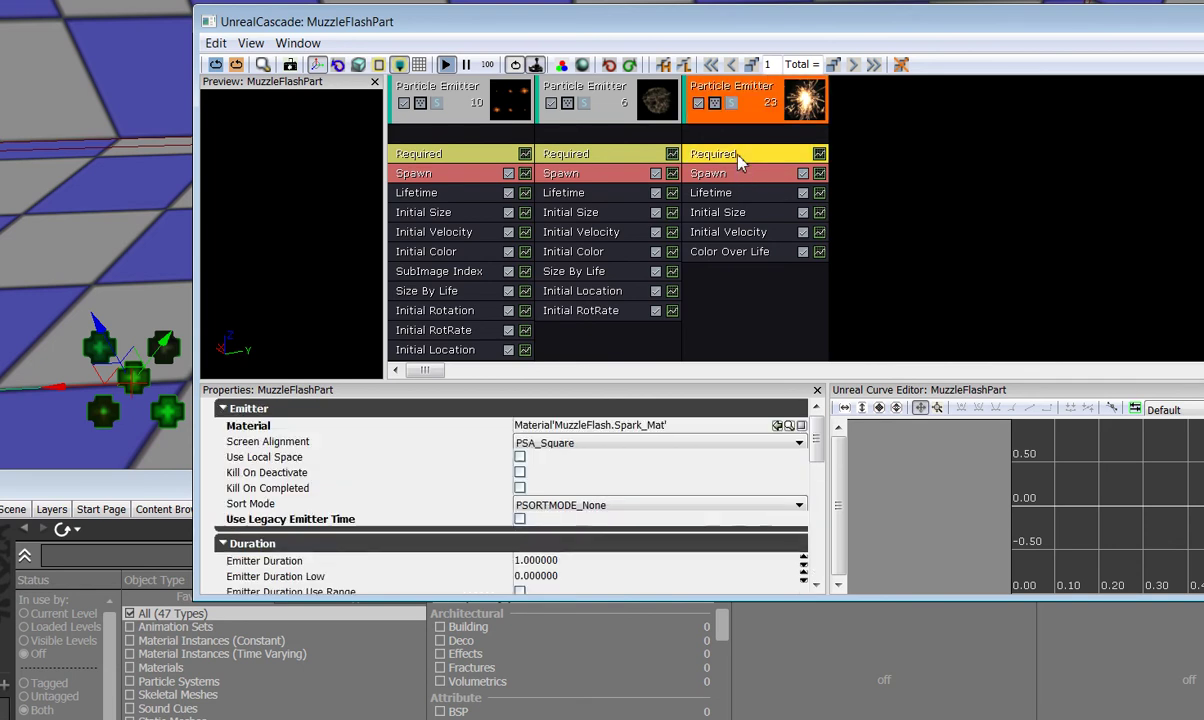
pyautogui.click(519, 457)
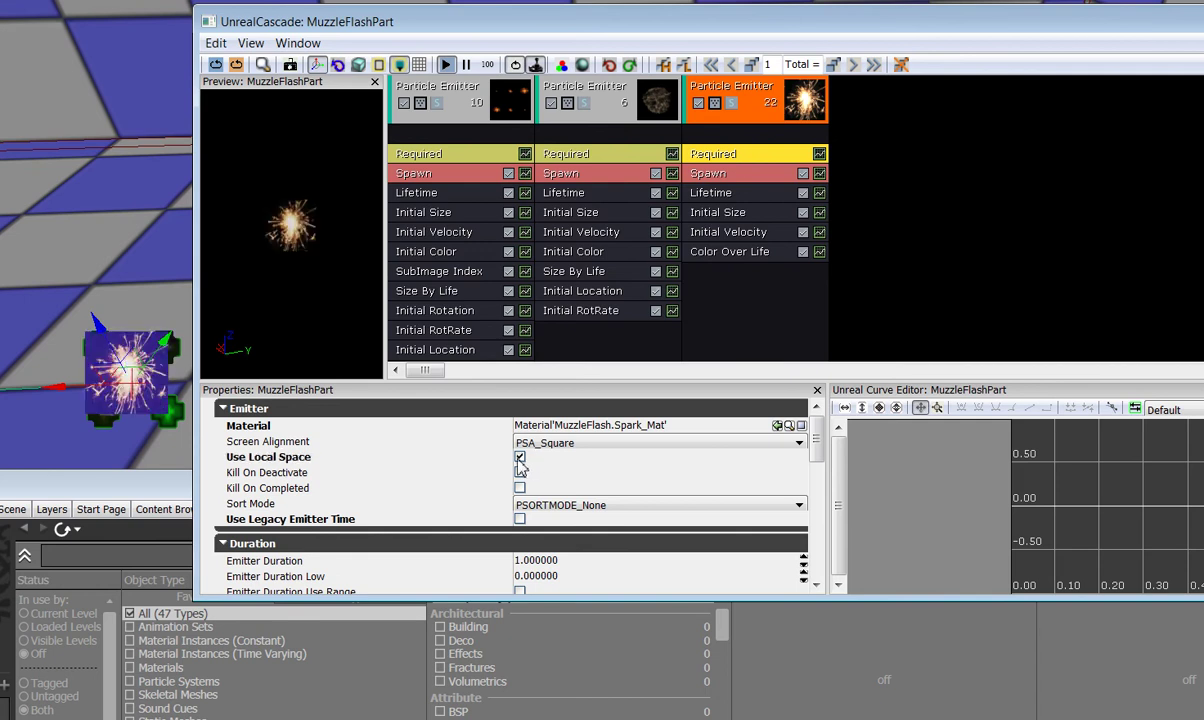
pyautogui.click(520, 519)
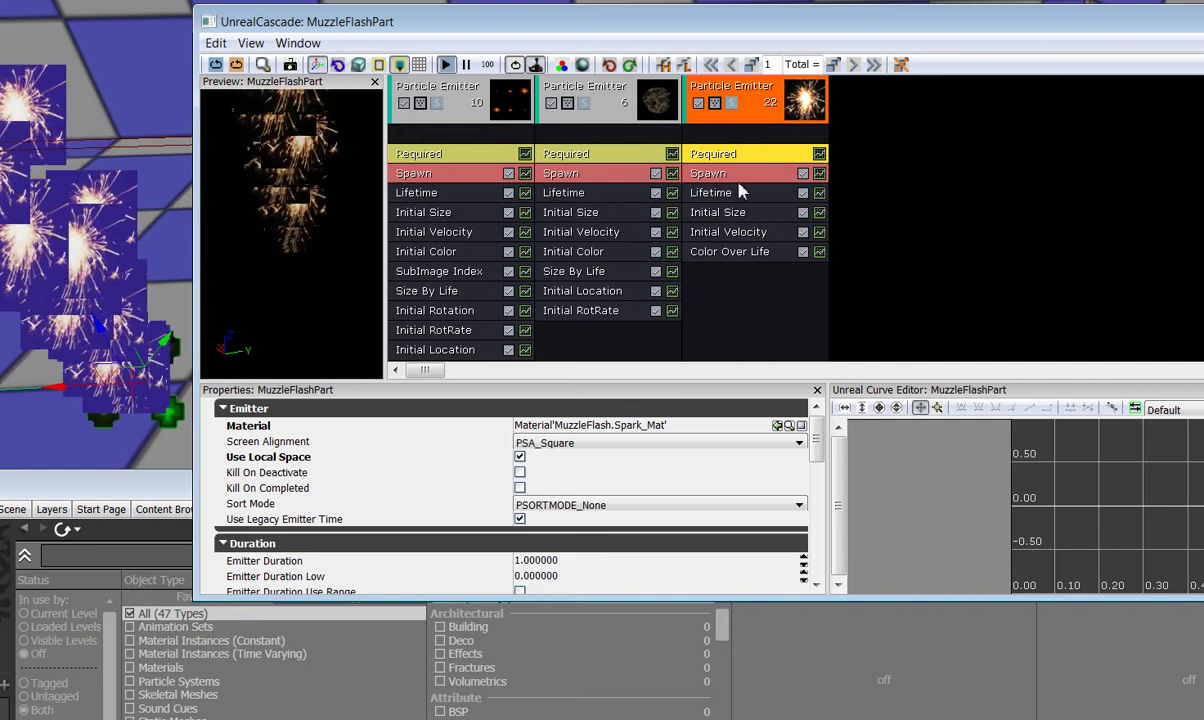
# - Open the Spark_Mat material for editing and set its blend mode to BLEND_Translucent
pyautogui.moveTo(138, 486); pyautogui.dragTo(138, 216)
pyautogui.doubleClick(1068, 600)
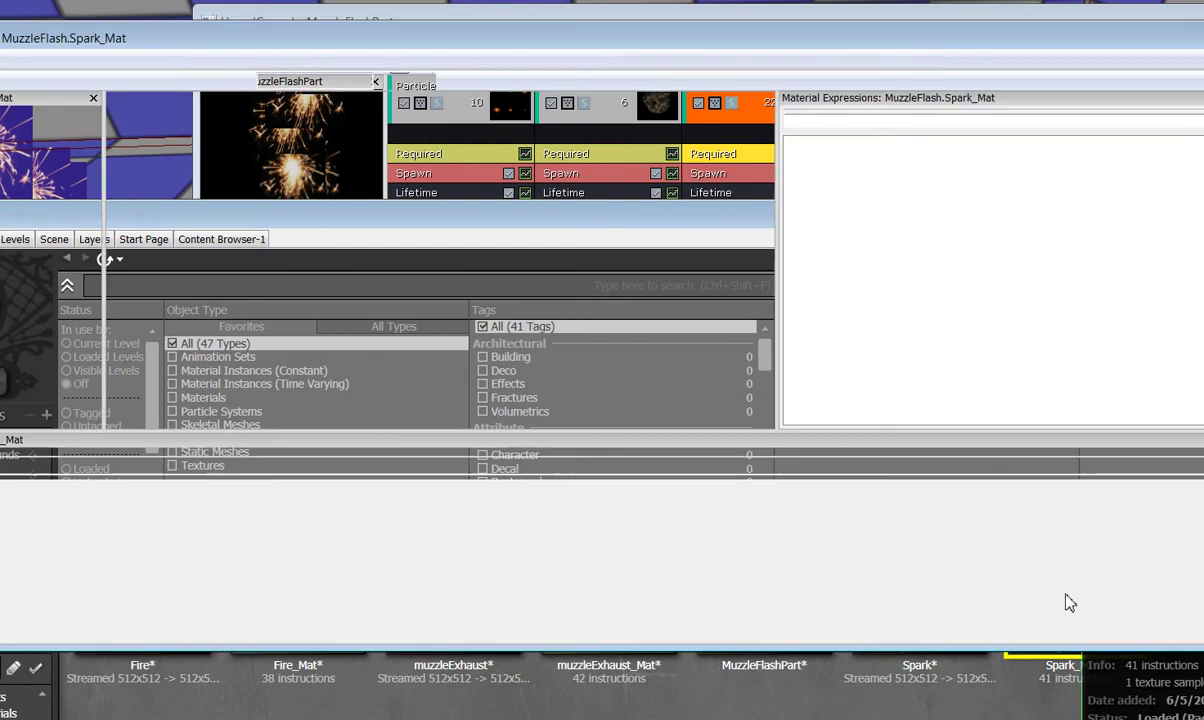
pyautogui.click(430, 545)
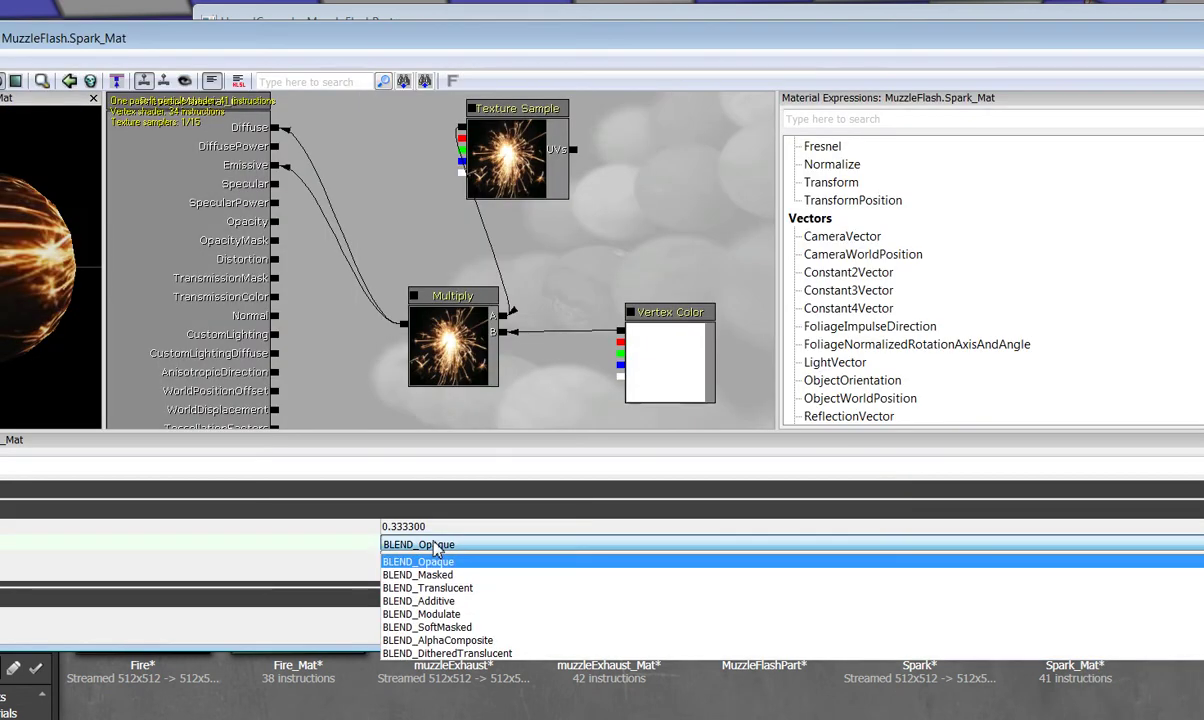
pyautogui.click(444, 590)
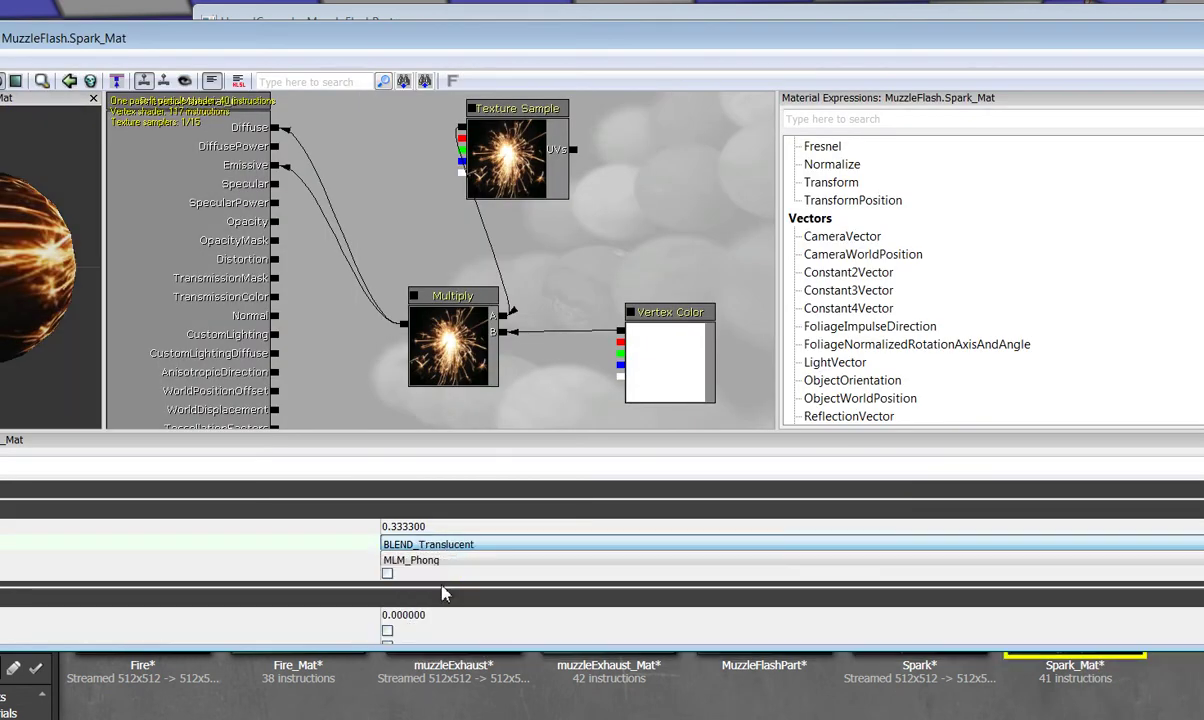
# - Connect the Texture Sample's red channel to the material's Opacity input, and close the material editor while applying the changes
pyautogui.moveTo(463, 127); pyautogui.dragTo(276, 221)
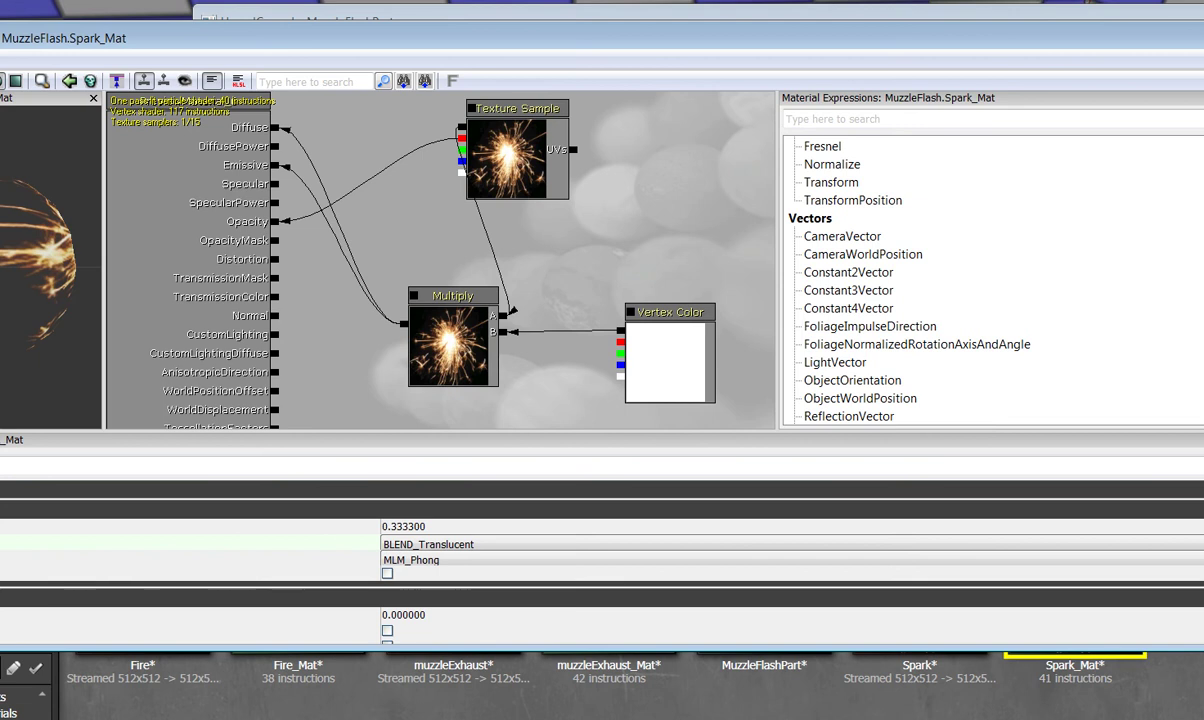
pyautogui.moveTo(1113, 38); pyautogui.dragTo(900, 40)
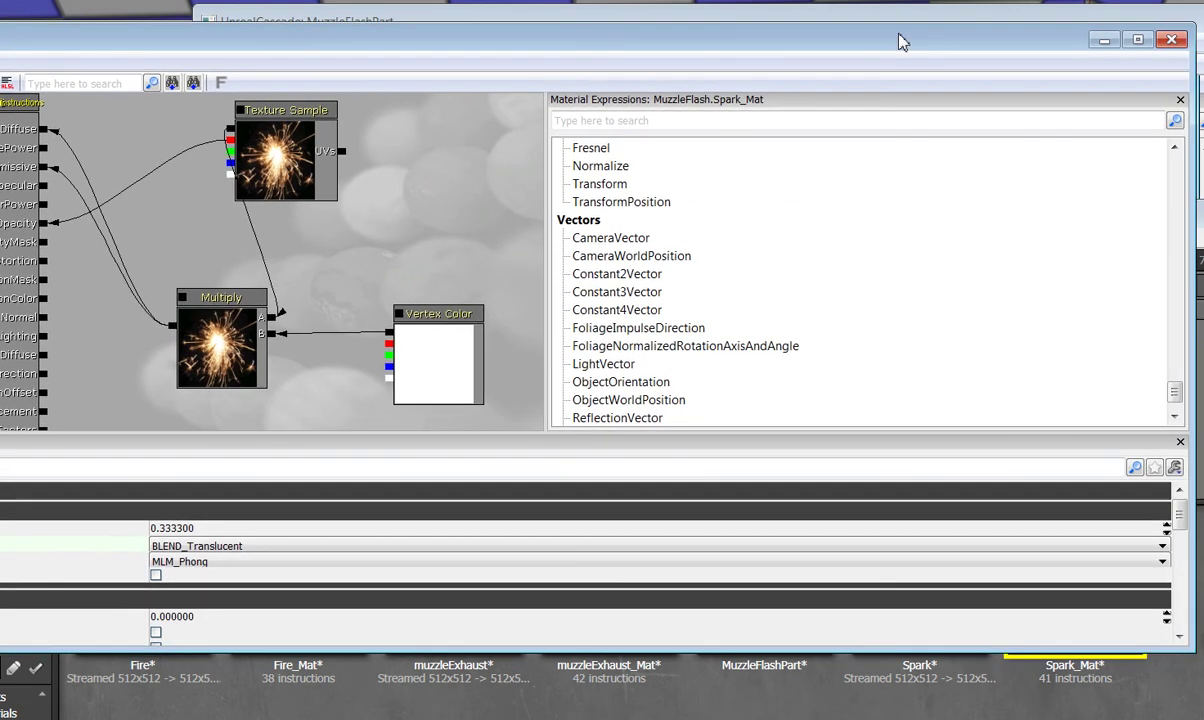
pyautogui.click(1174, 44)
pyautogui.click(653, 345)
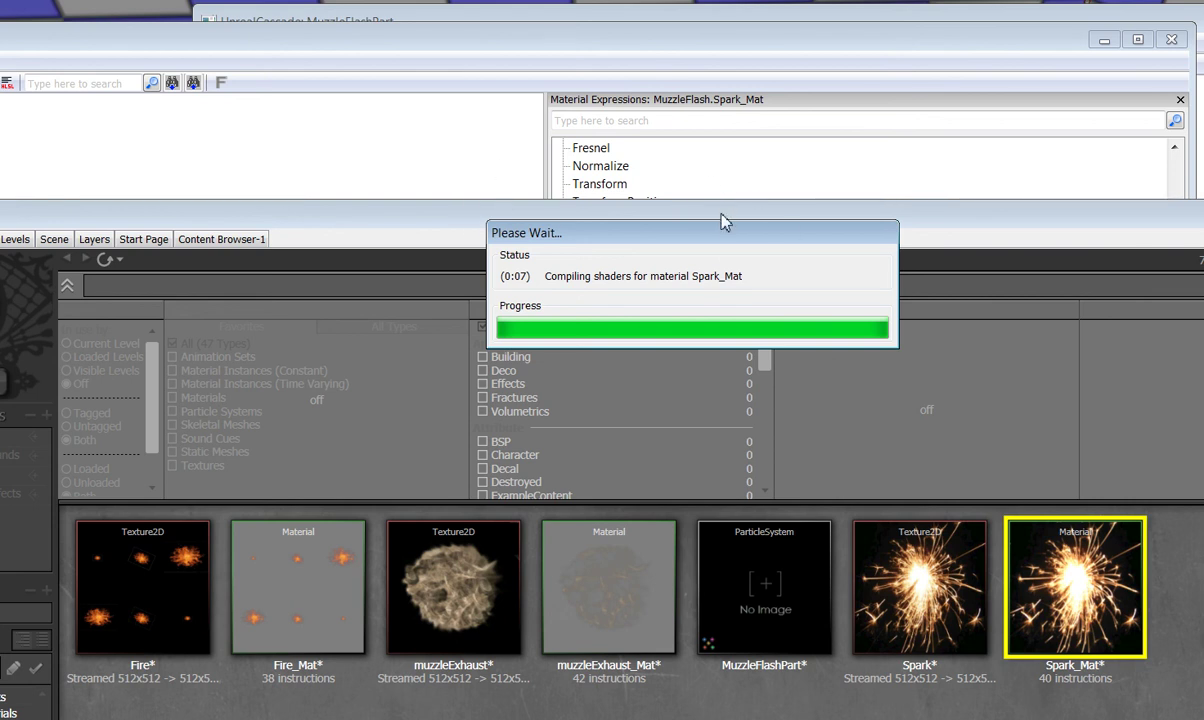
# - Set the spark emitter's constant spawn rate to 1
pyautogui.moveTo(685, 226); pyautogui.dragTo(726, 537)
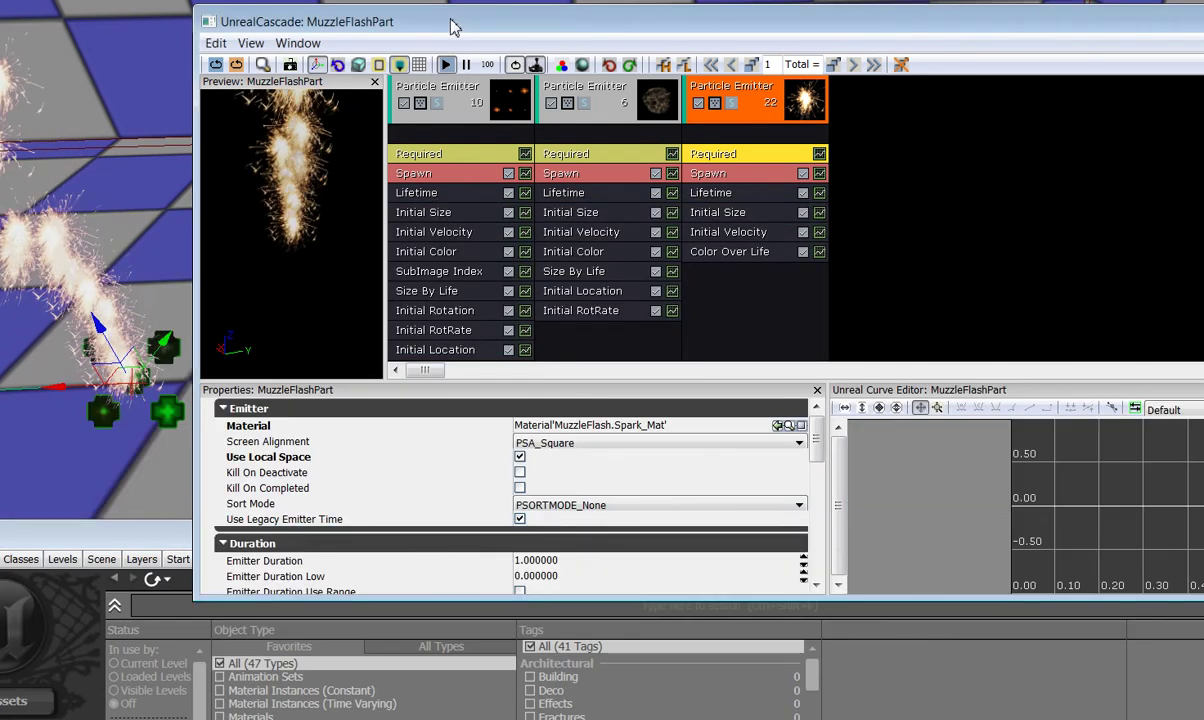
pyautogui.click(726, 174)
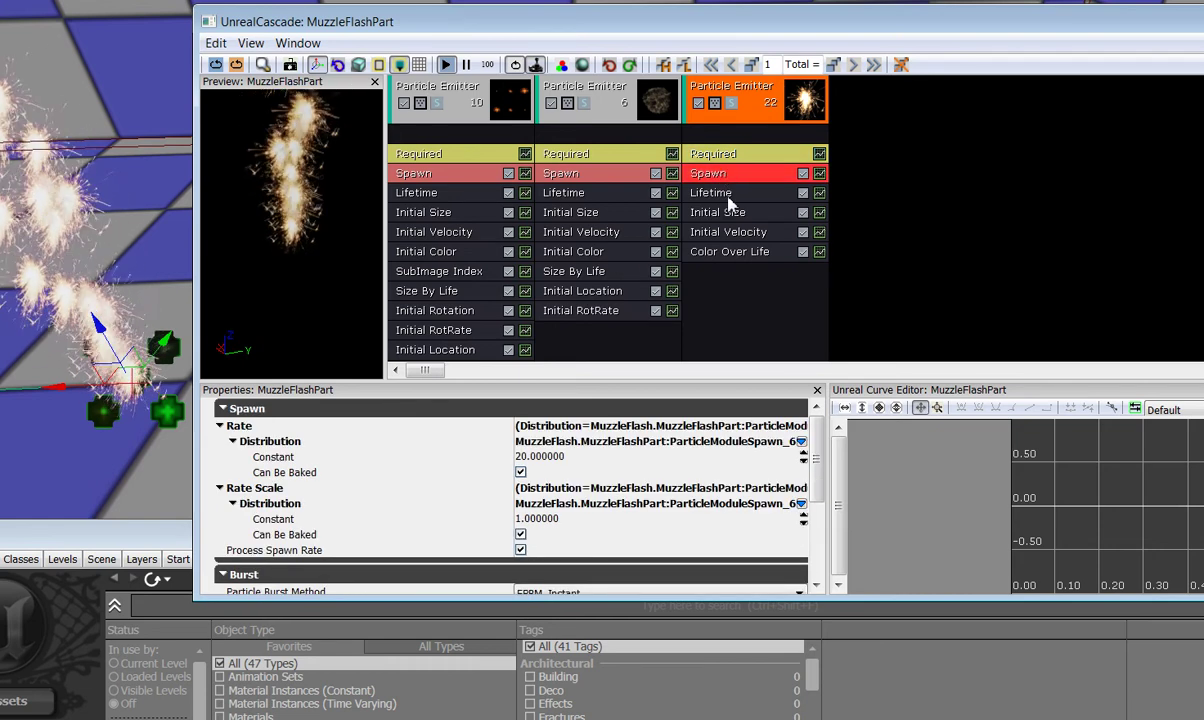
pyautogui.click(545, 456)
pyautogui.write('q1')
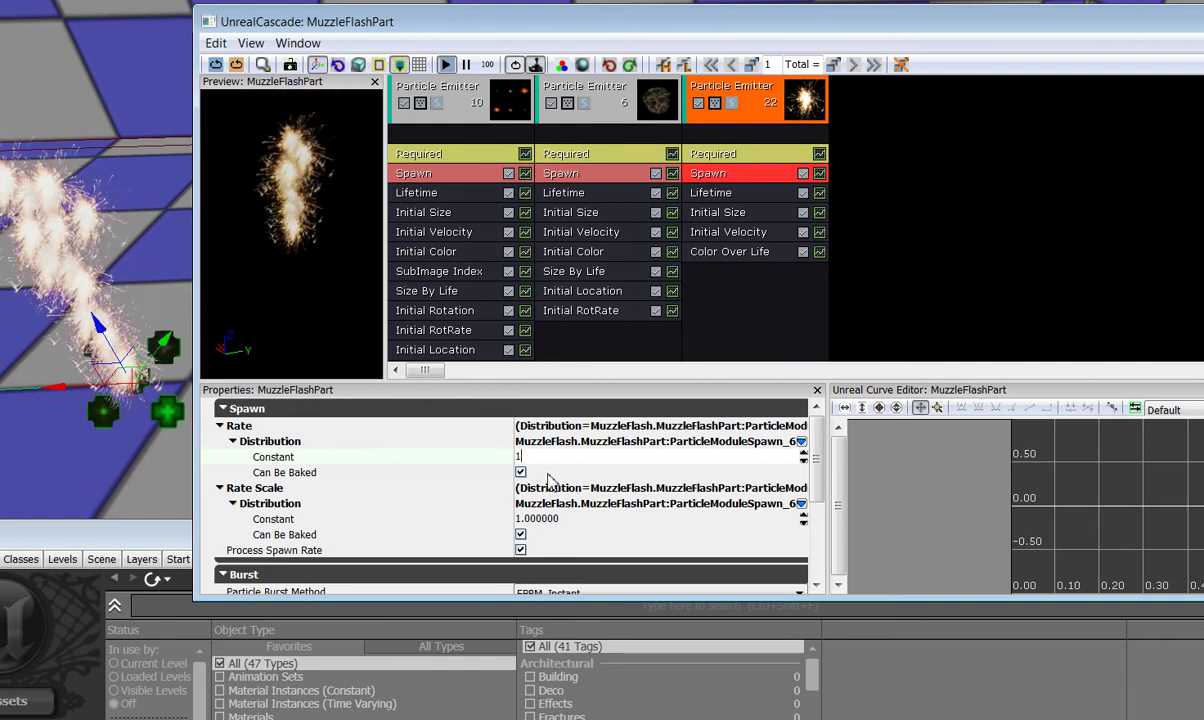
pyautogui.press('Return')
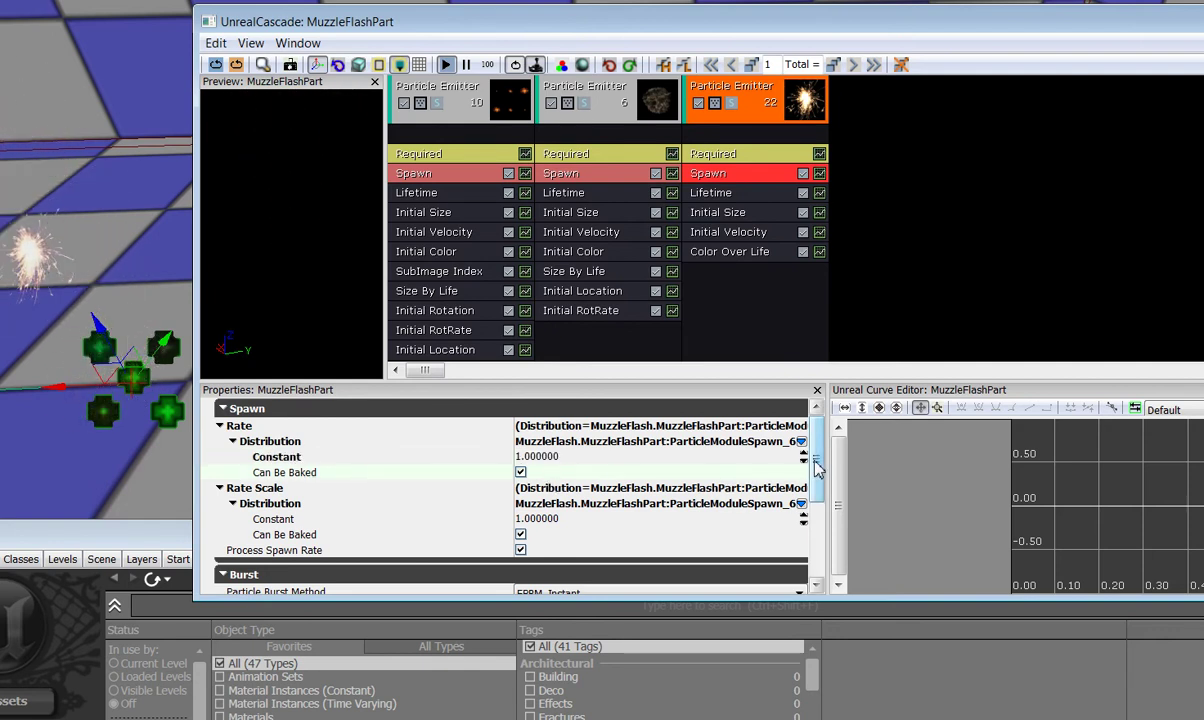
# - Add an entry to the spark emitter's Burst List with Count 2 and Count Low 1
pyautogui.moveTo(815, 468); pyautogui.dragTo(813, 480)
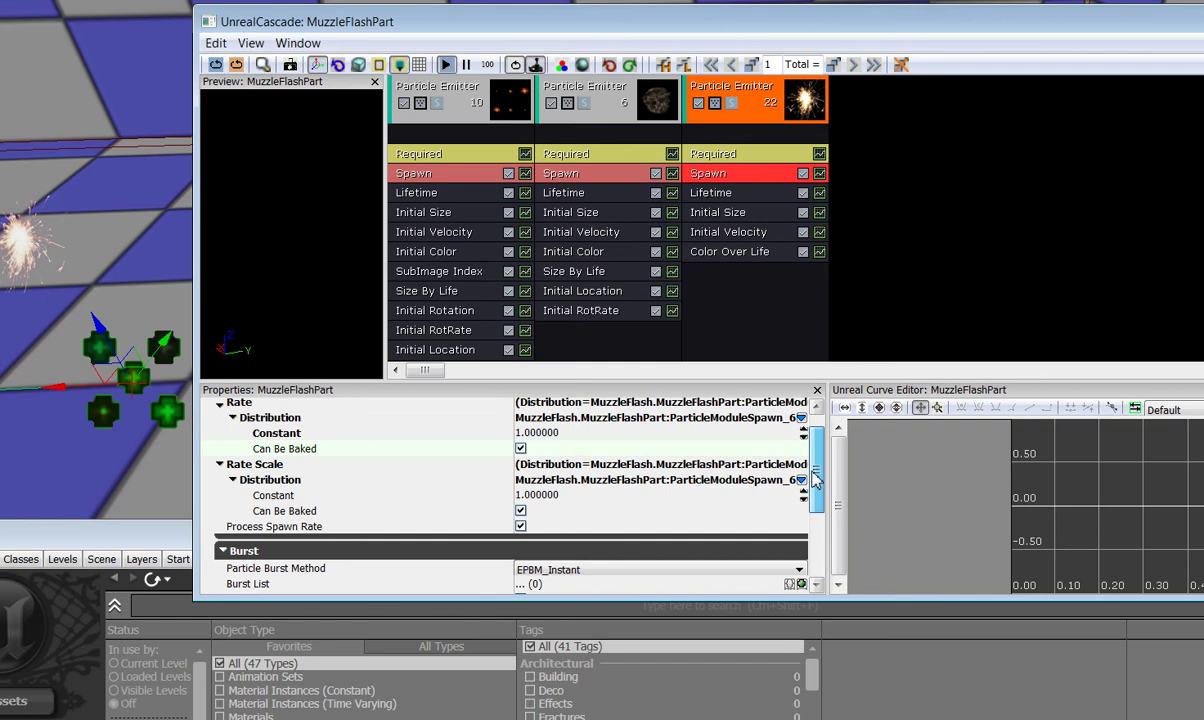
pyautogui.scroll(-5, 813, 480)
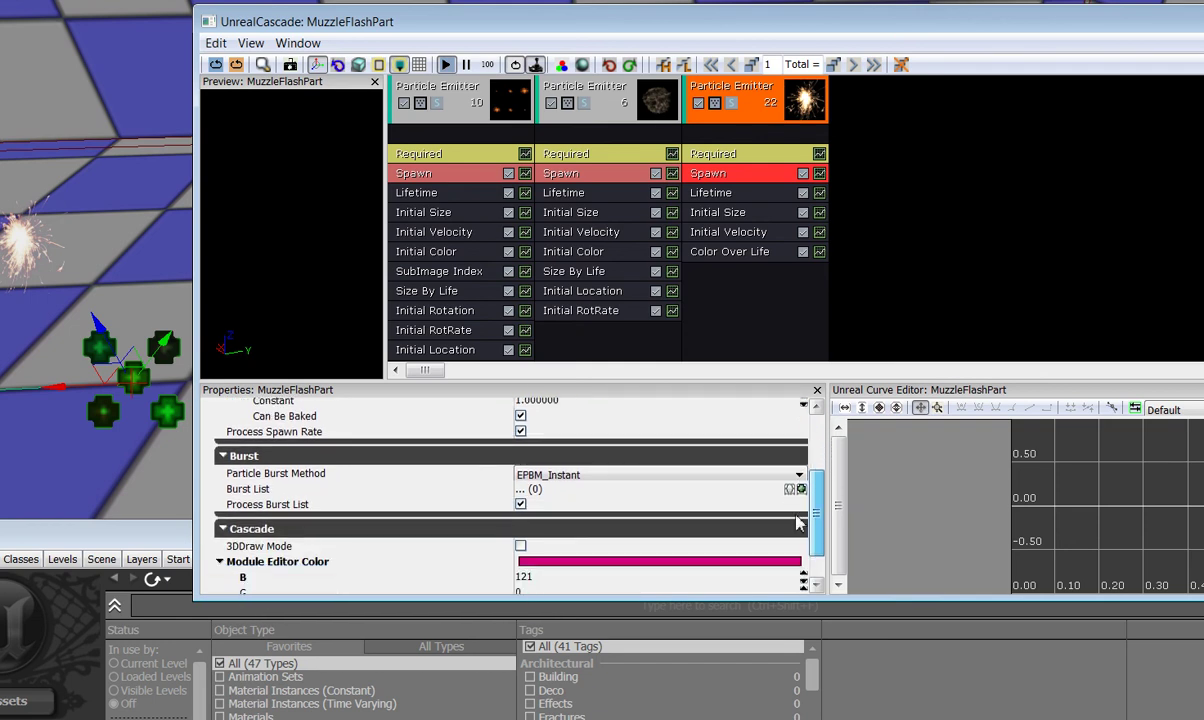
pyautogui.click(801, 473)
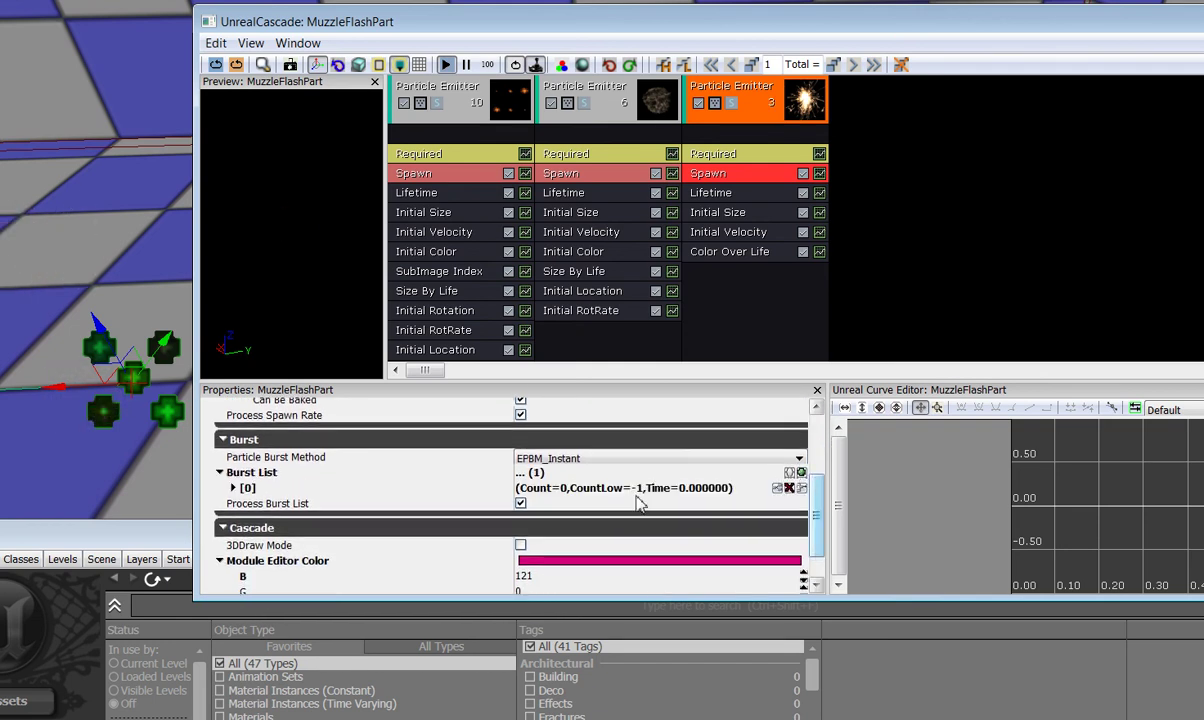
pyautogui.doubleClick(272, 490)
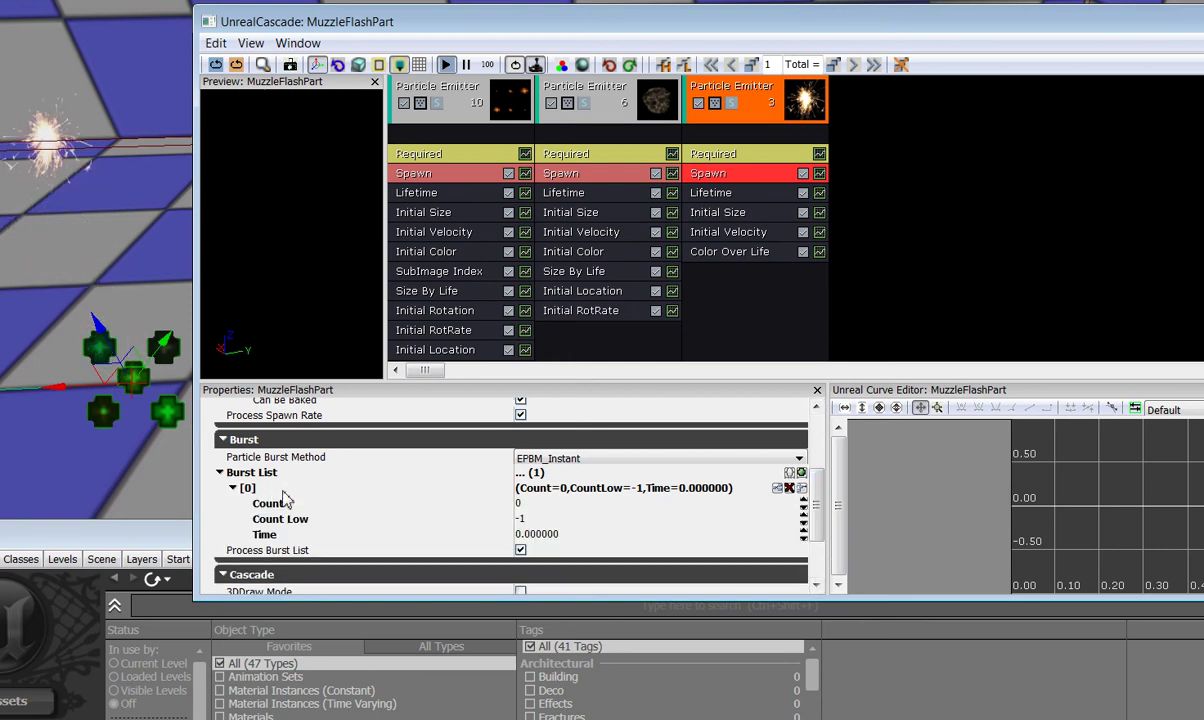
pyautogui.click(518, 503)
pyautogui.write('2')
pyautogui.click(566, 519)
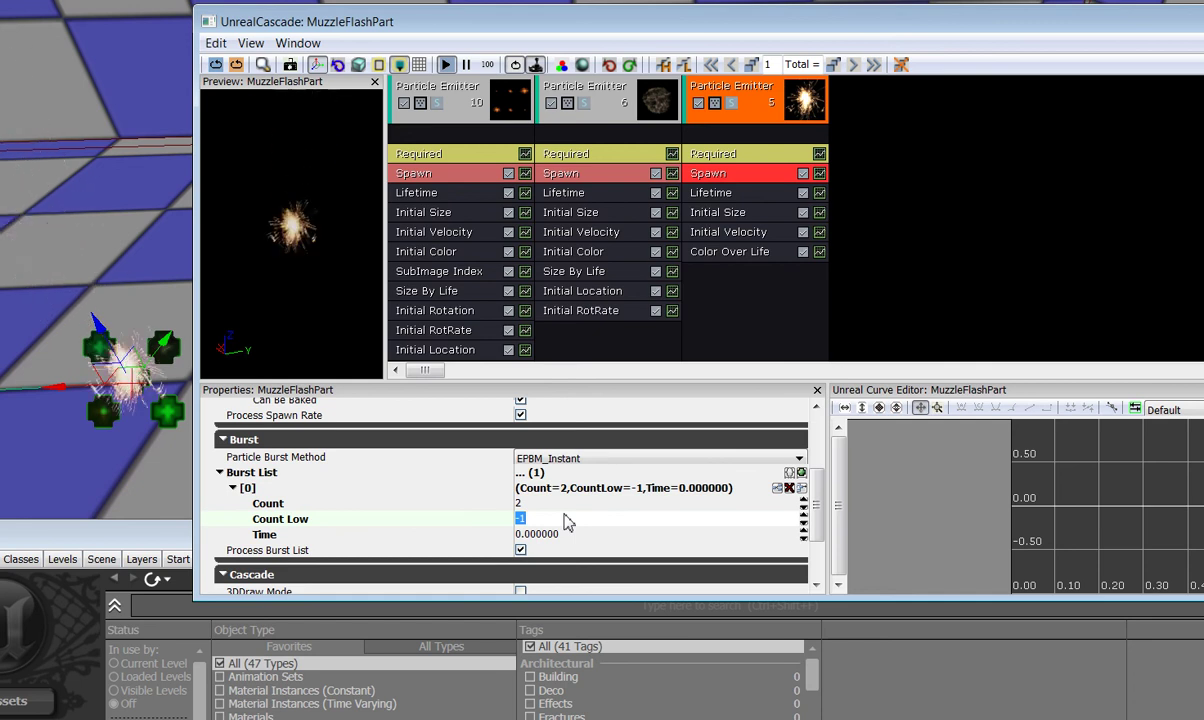
pyautogui.write('1')
pyautogui.click(548, 536)
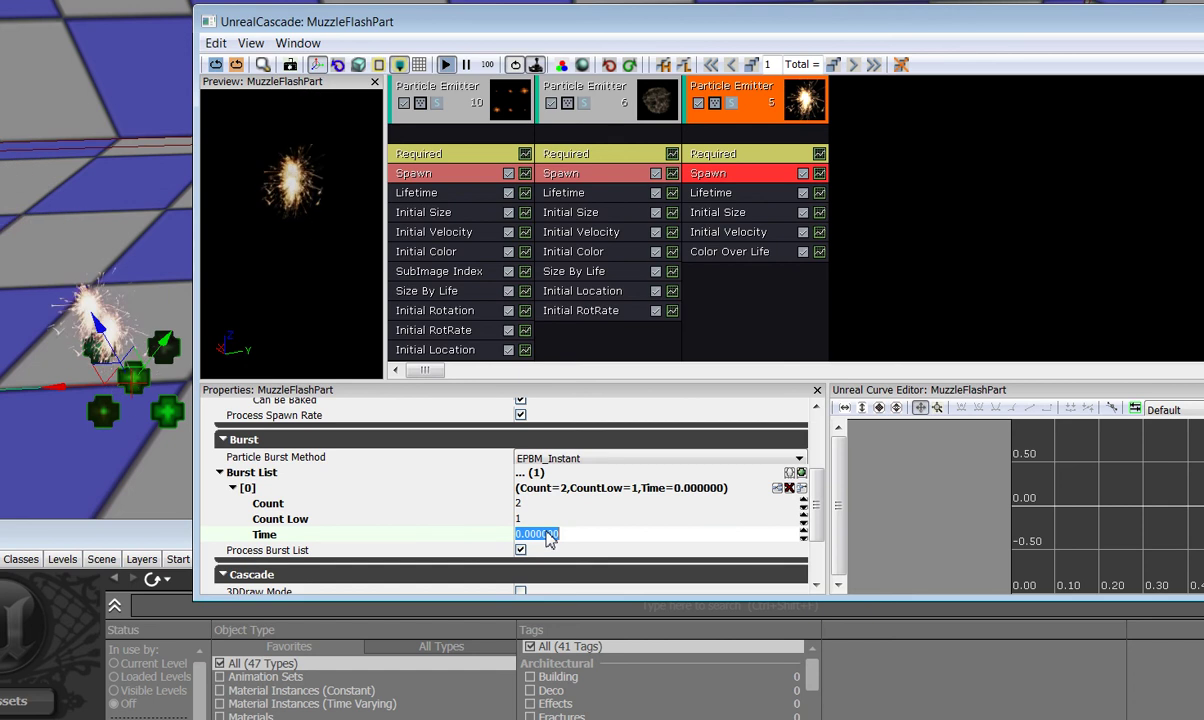
# - Set both the minimum and maximum lifetime of the spark emitter to 0.25
pyautogui.click(727, 196)
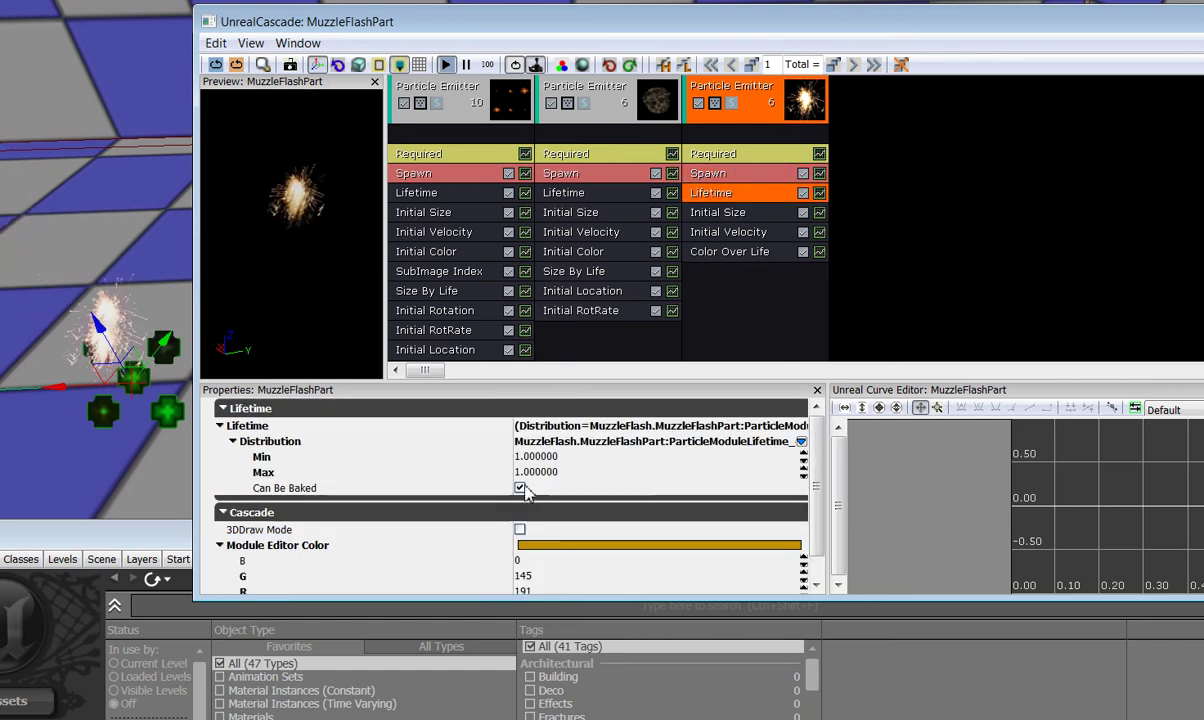
pyautogui.click(542, 457)
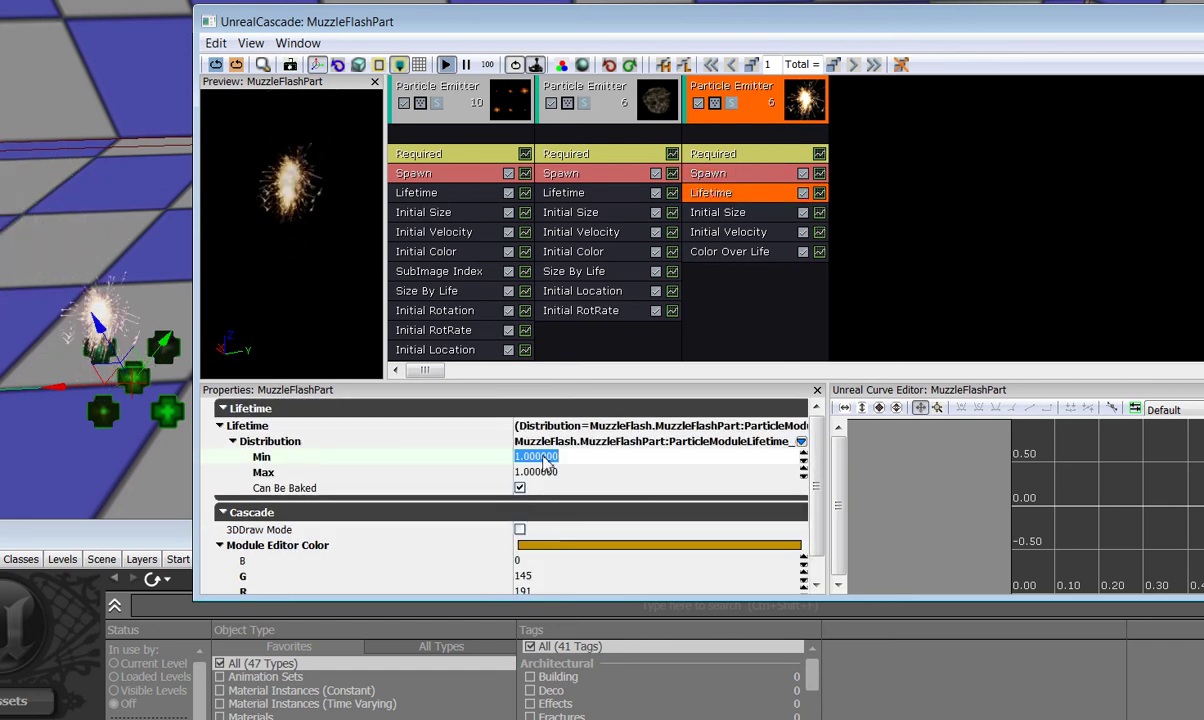
pyautogui.write('0.25')
pyautogui.press('Tab')
pyautogui.write('0.25')
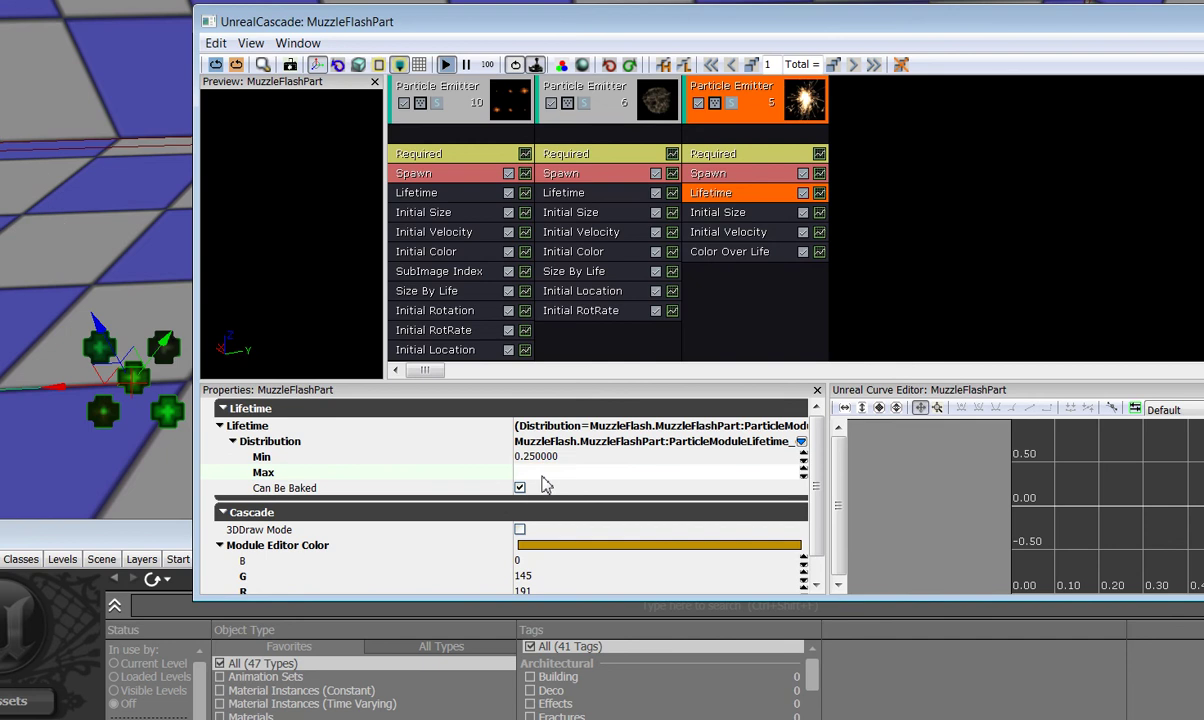
pyautogui.hotkey('shift', 'Tab')
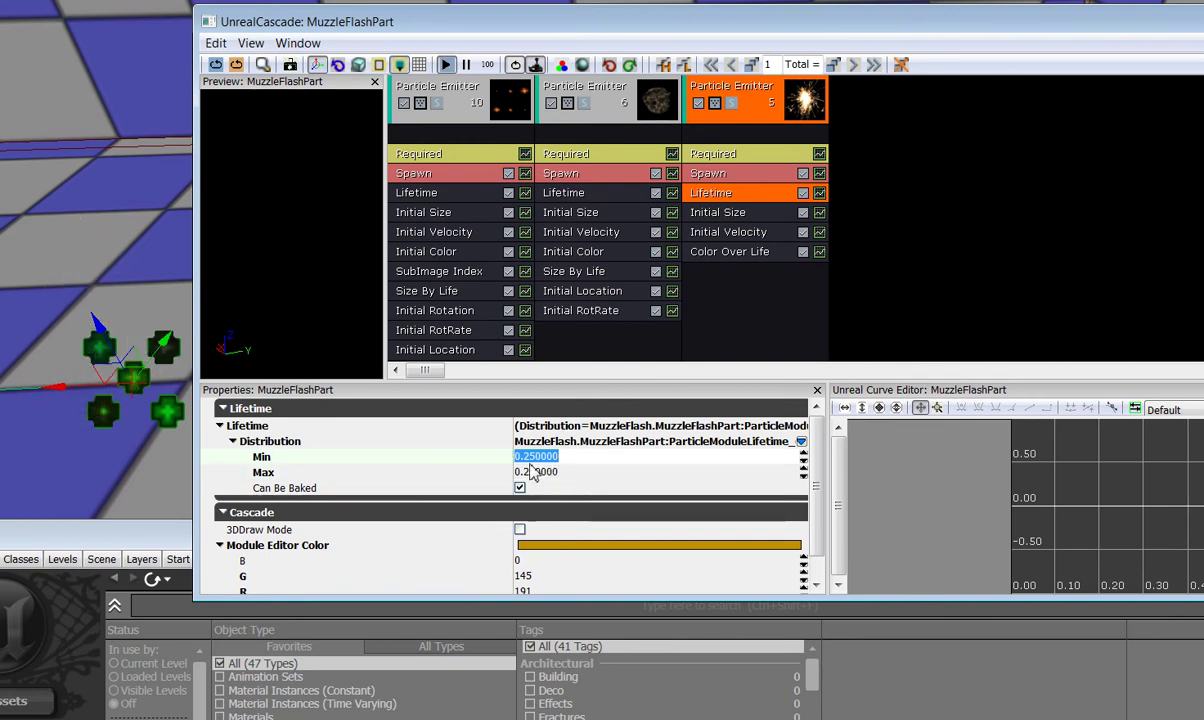
# - Set the spark emitter's maximum initial size to X 23, Y 0 and Z 0
pyautogui.click(677, 208)
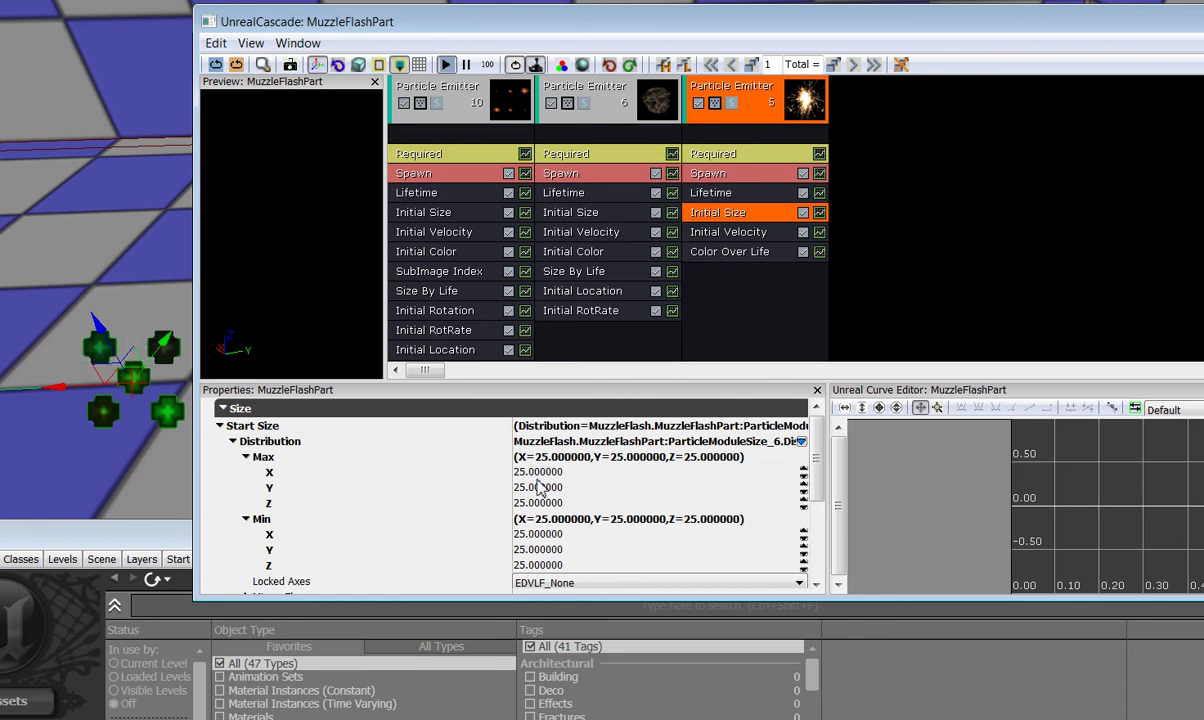
pyautogui.click(537, 478)
pyautogui.write('23')
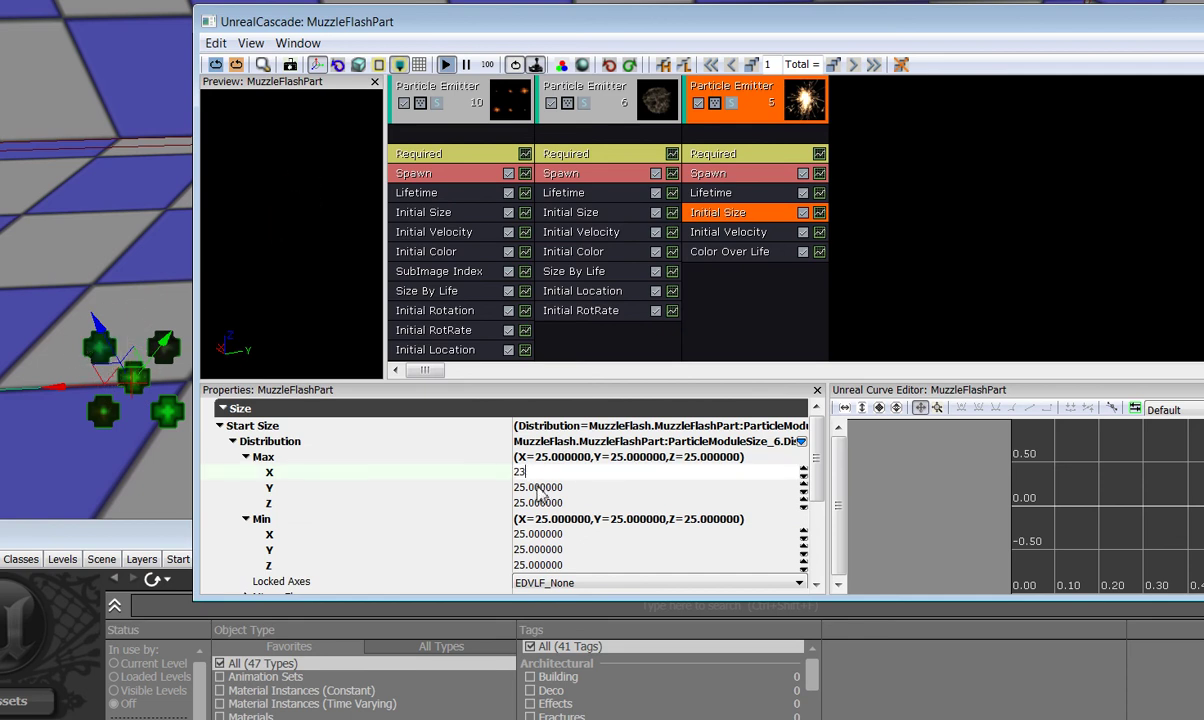
pyautogui.press('Tab')
pyautogui.write('0')
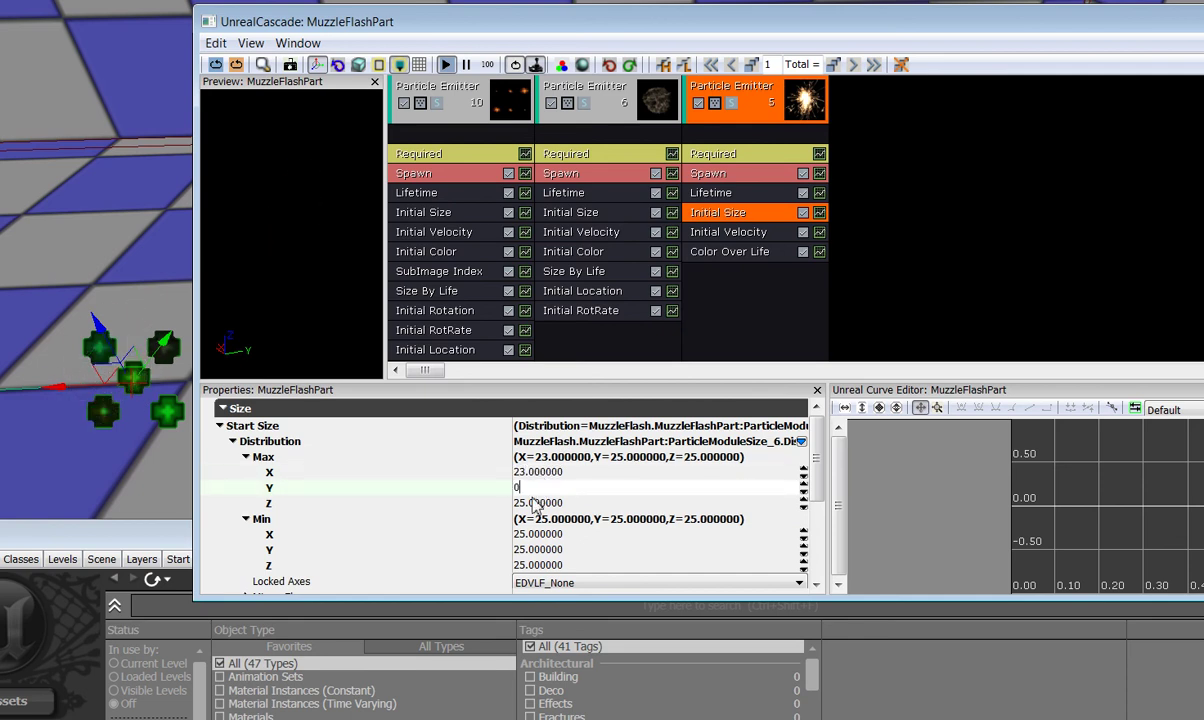
pyautogui.press('Tab')
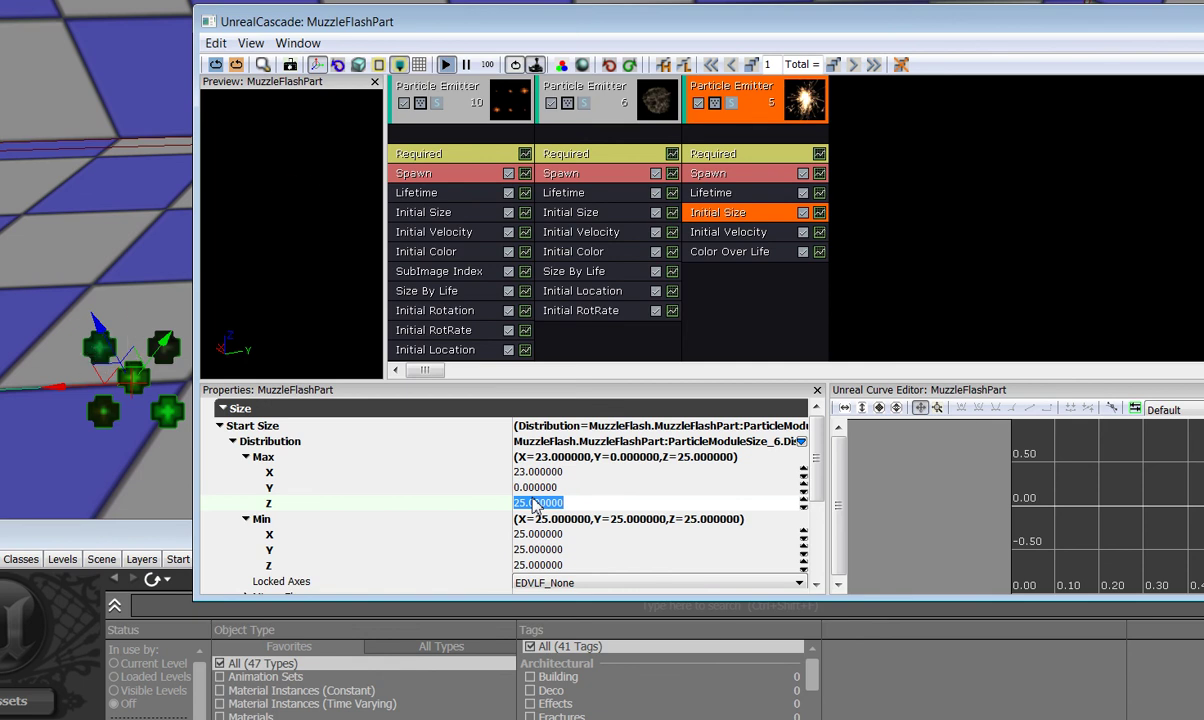
pyautogui.write('0')
# - Set the spark emitter's minimum initial size to X 20, Y 0 and Z 0
pyautogui.press('Tab')
pyautogui.press('Tab')
pyautogui.write('0')
pyautogui.press('Tab')
pyautogui.write('0')
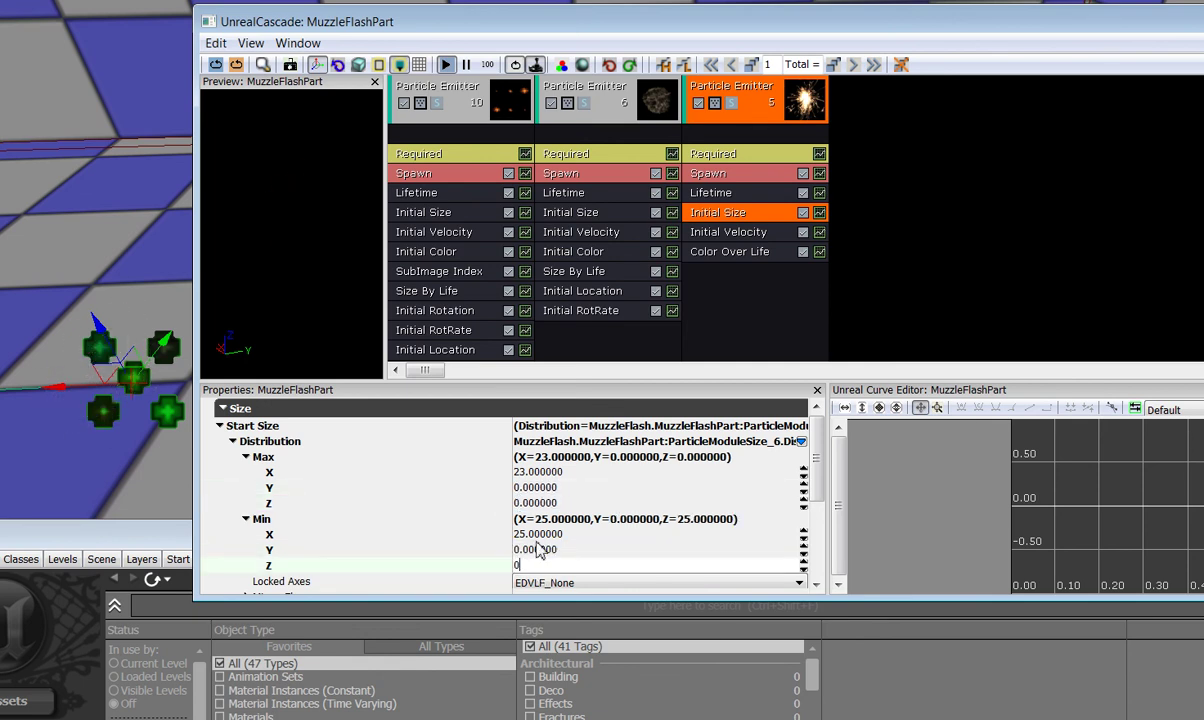
pyautogui.click(538, 535)
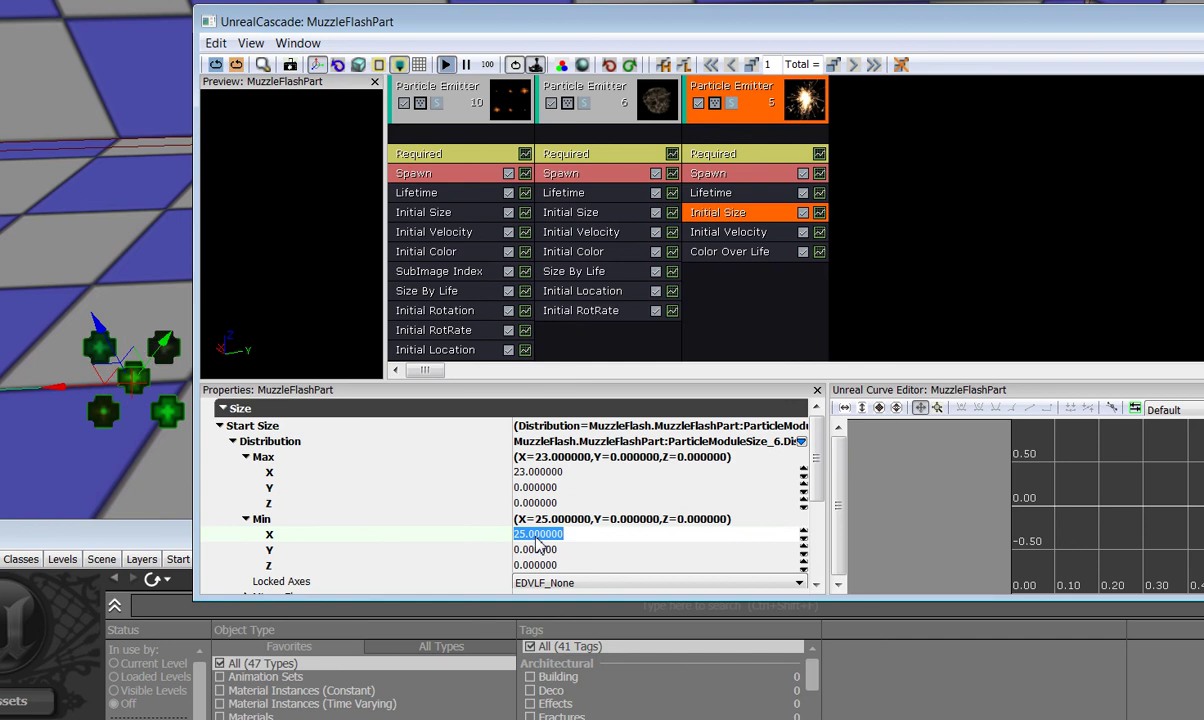
pyautogui.write('20')
pyautogui.click(538, 550)
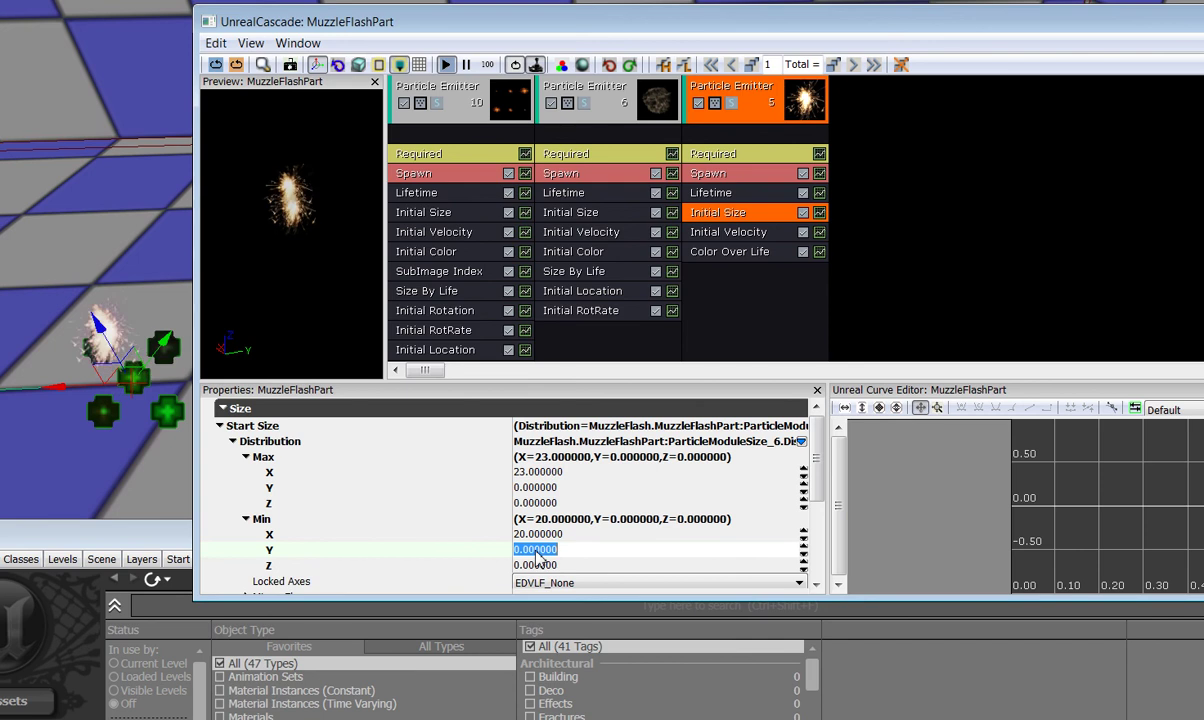
# - Set the spark emitter's initial velocity on X to a maximum of 50 and a minimum of 20
pyautogui.click(731, 233)
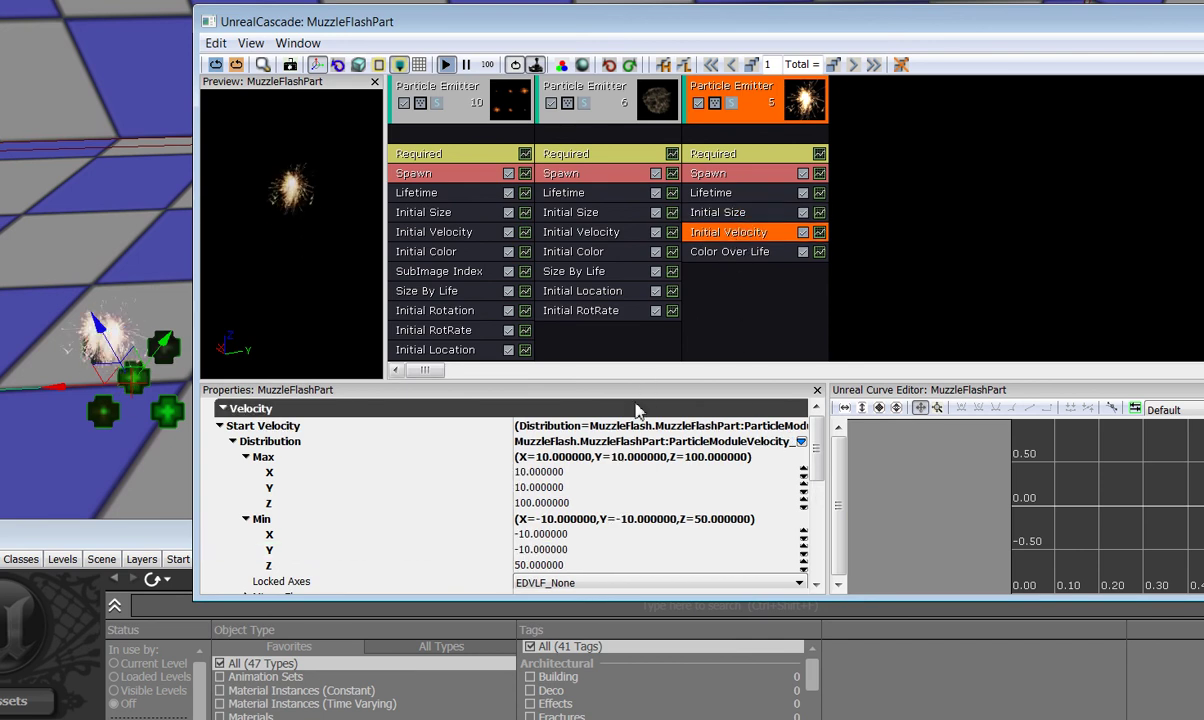
pyautogui.click(545, 472)
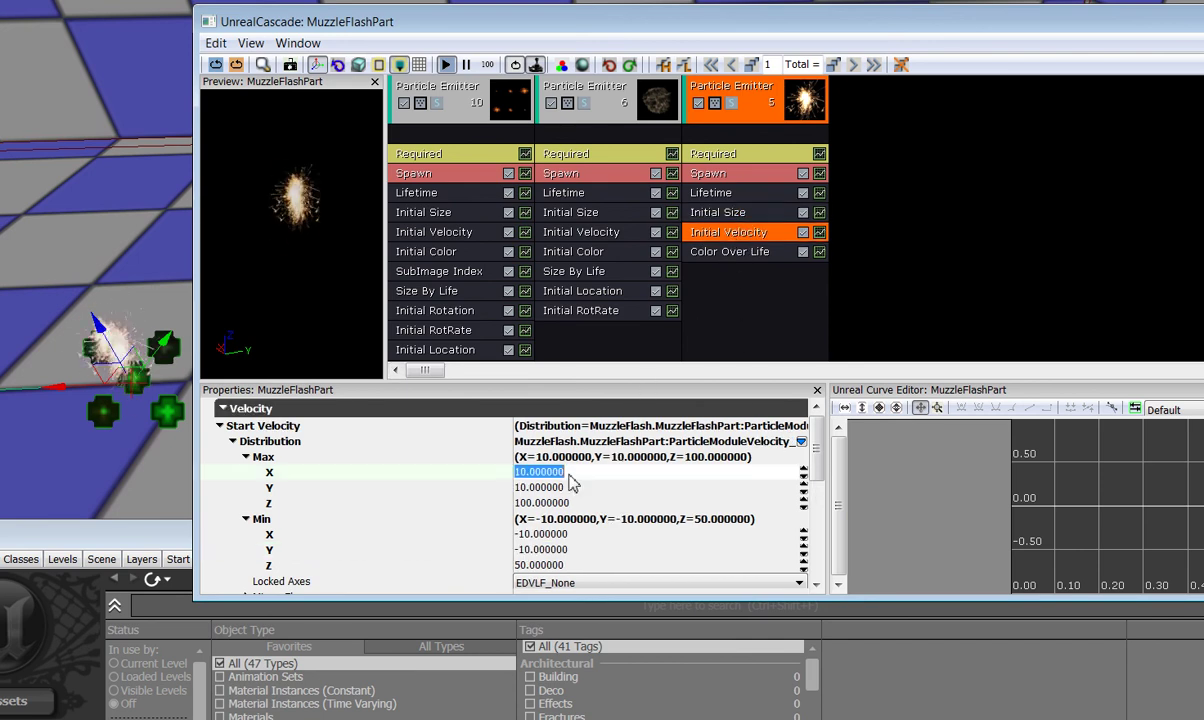
pyautogui.write('50')
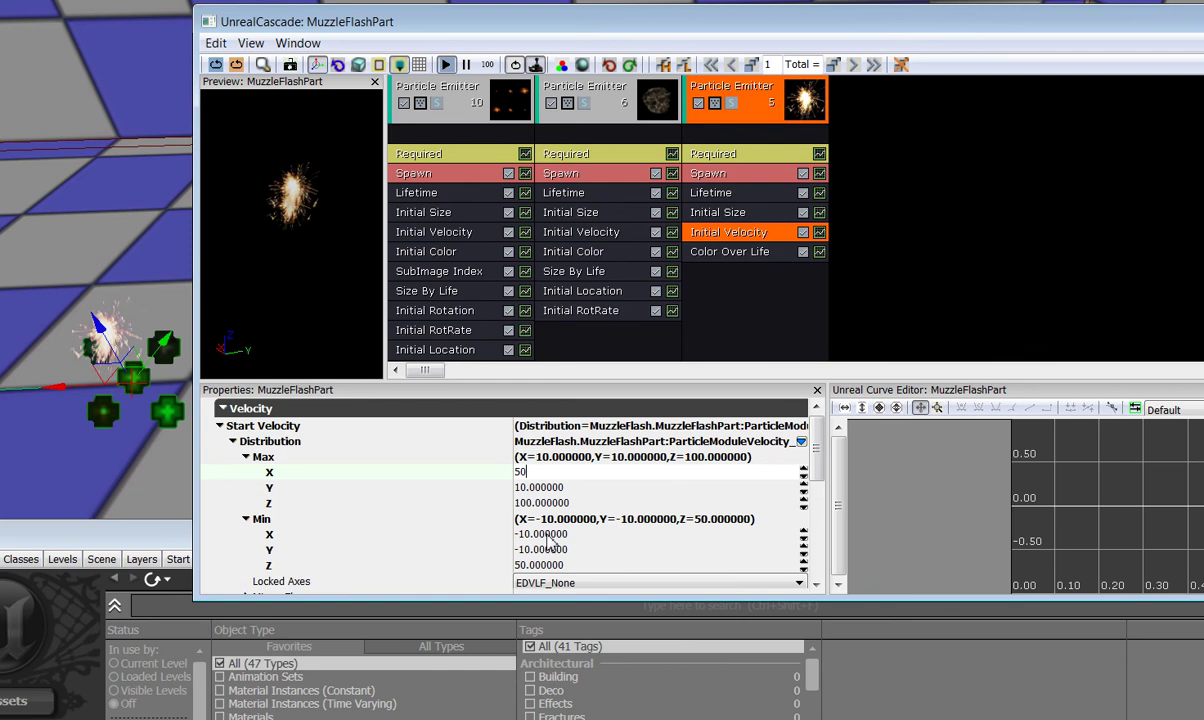
pyautogui.write('20')
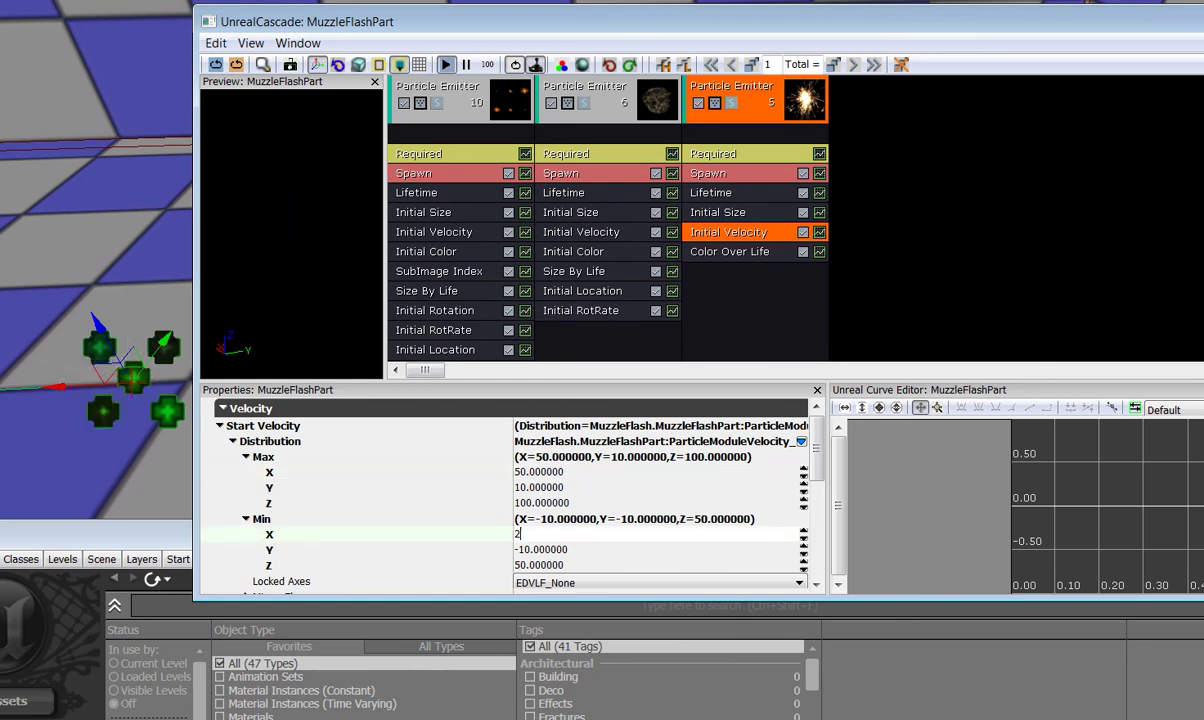
# - Set Y and Z to 0 for both the maximum and minimum initial velocity of the spark emitter
pyautogui.click(542, 492)
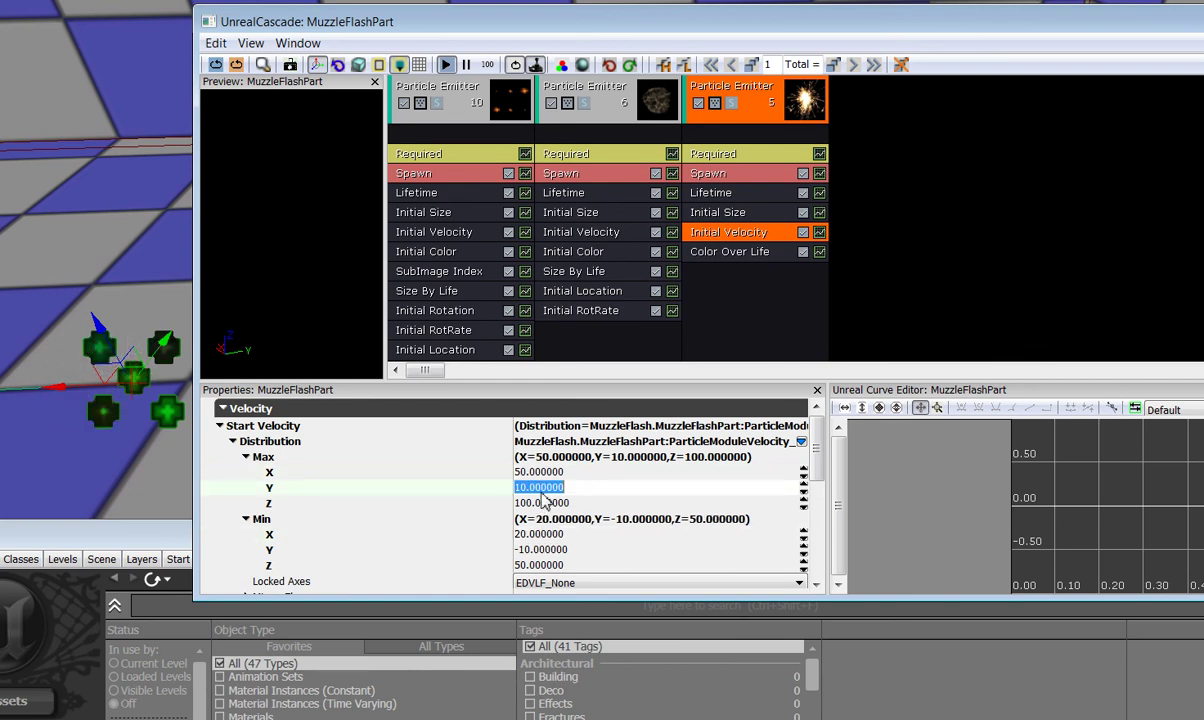
pyautogui.write('0')
pyautogui.click(542, 503)
pyautogui.write('0')
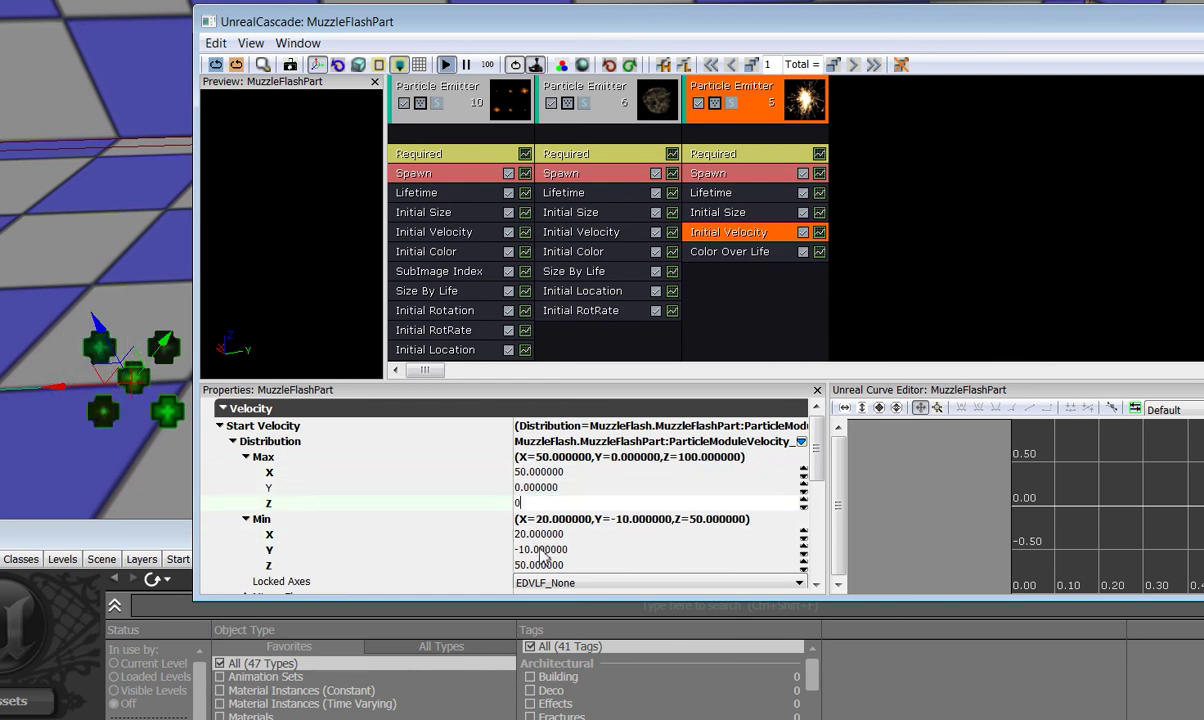
pyautogui.click(545, 550)
pyautogui.write('0')
pyautogui.click(550, 565)
pyautogui.write('0')
pyautogui.click(568, 535)
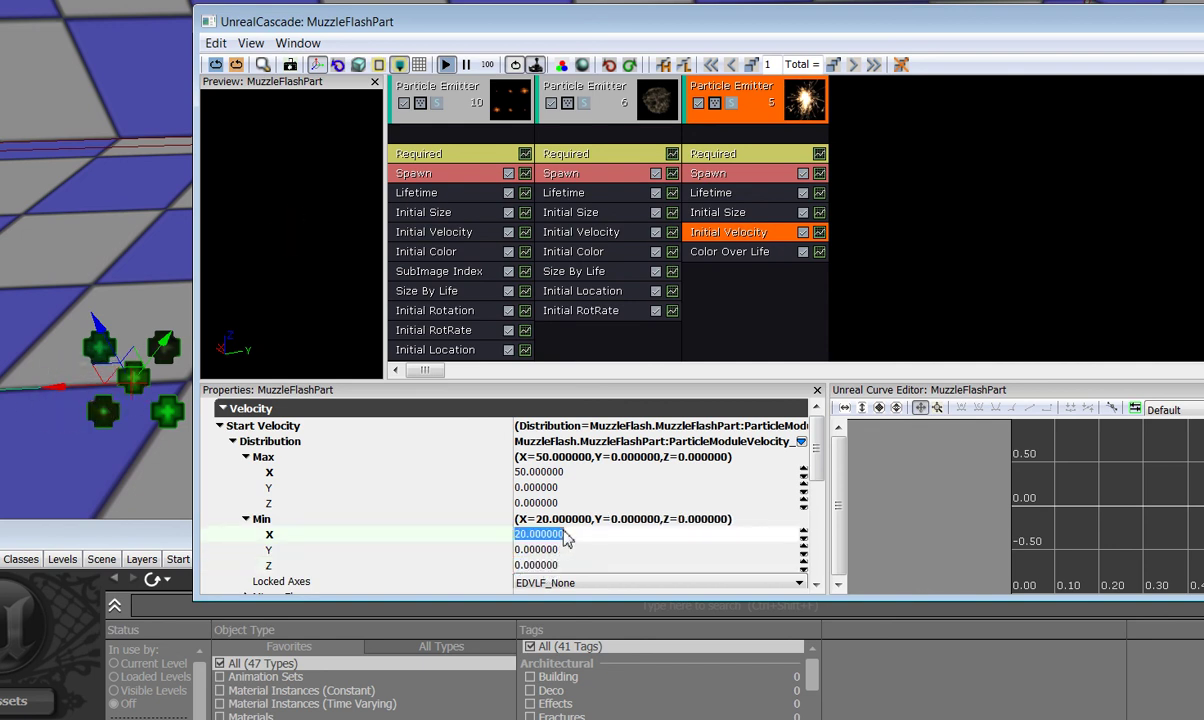
# - Delete the Color Over Life module from the spark emitter
pyautogui.click(739, 251)
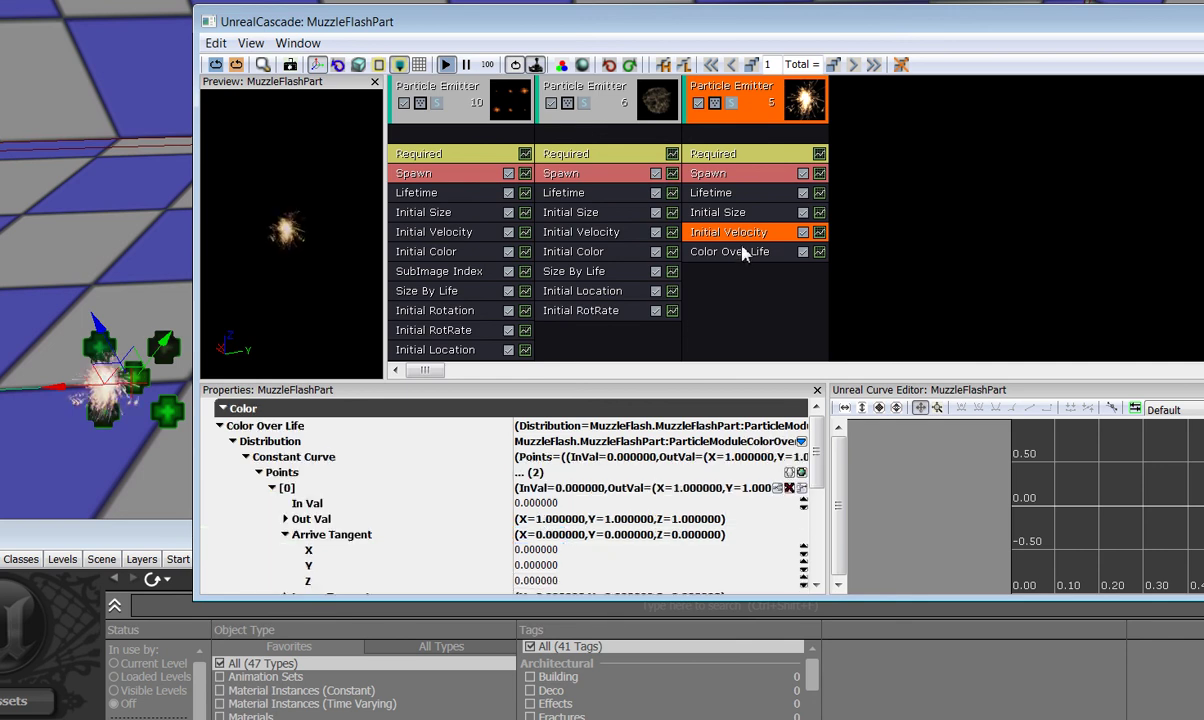
pyautogui.rightClick(739, 251)
pyautogui.click(739, 260)
pyautogui.rightClick(744, 258)
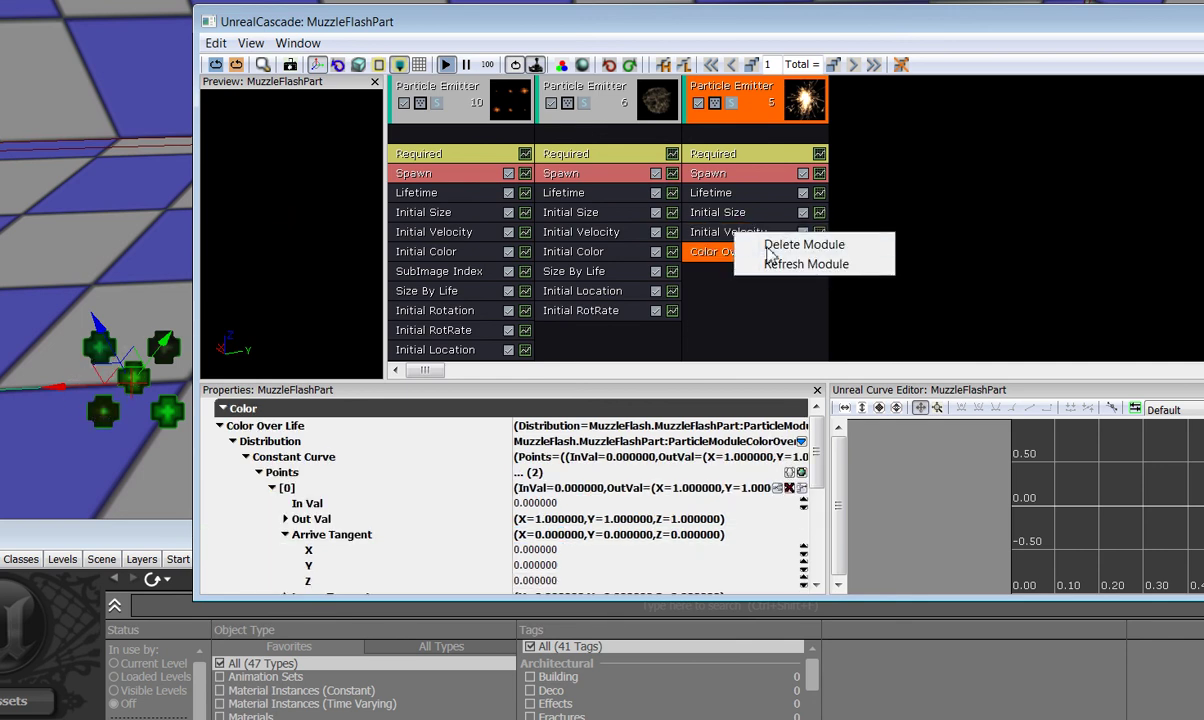
pyautogui.click(767, 246)
# - Add an Initial Color module to the spark emitter
pyautogui.rightClick(742, 258)
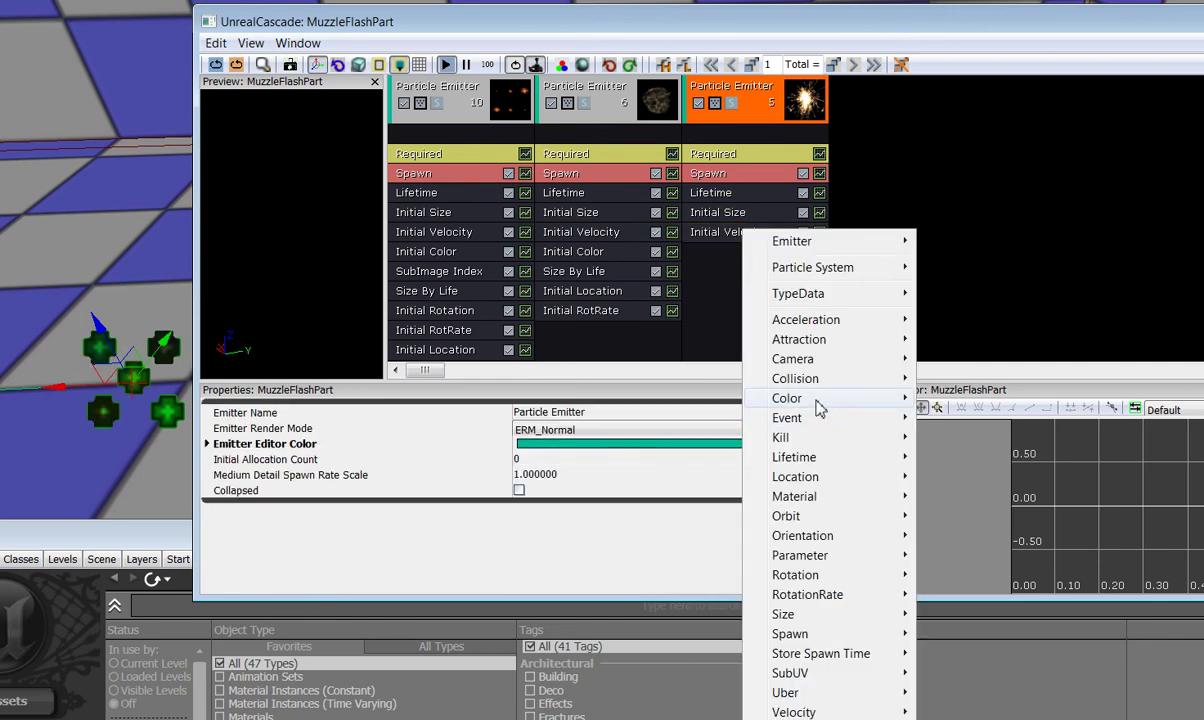
pyautogui.moveTo(817, 400)
pyautogui.click(965, 398)
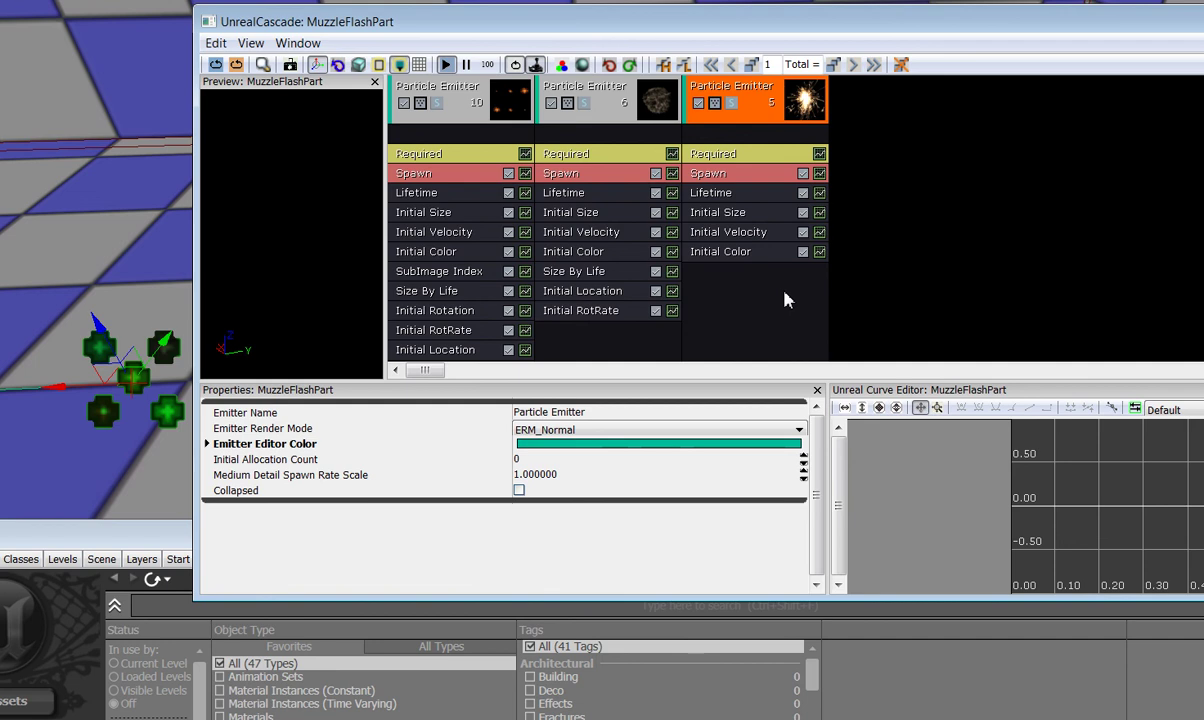
# - Add an Initial Location module to the spark emitter and show its properties
pyautogui.rightClick(755, 290)
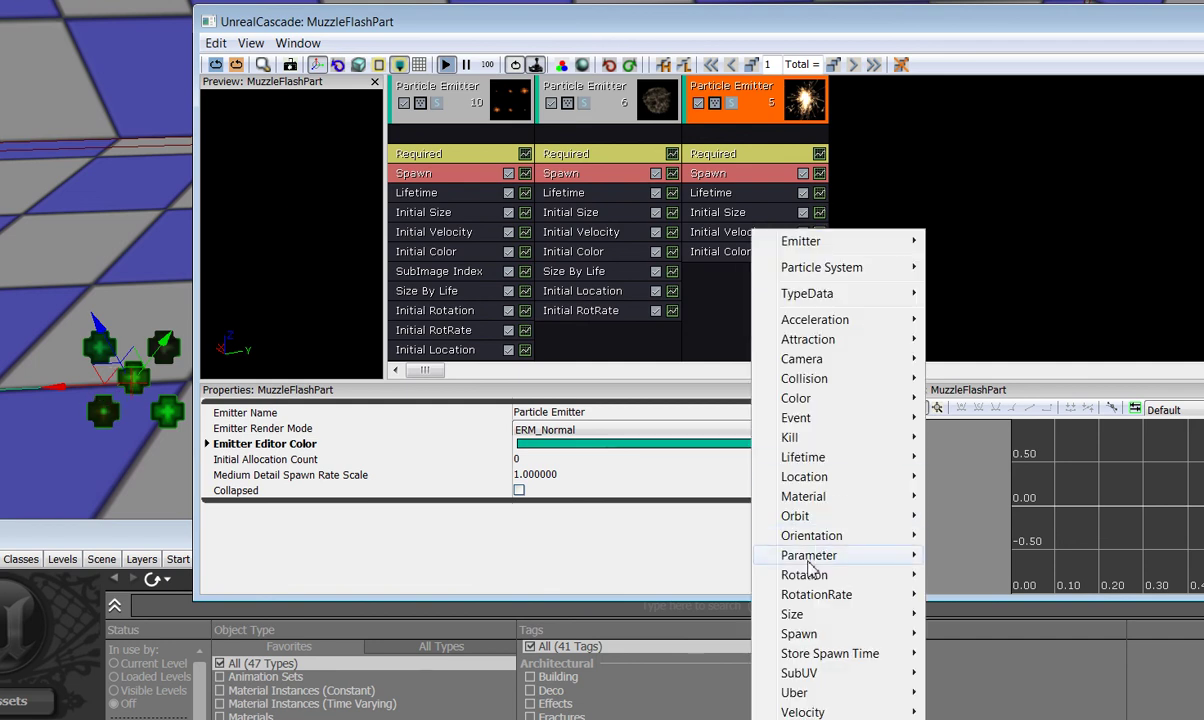
pyautogui.moveTo(806, 477)
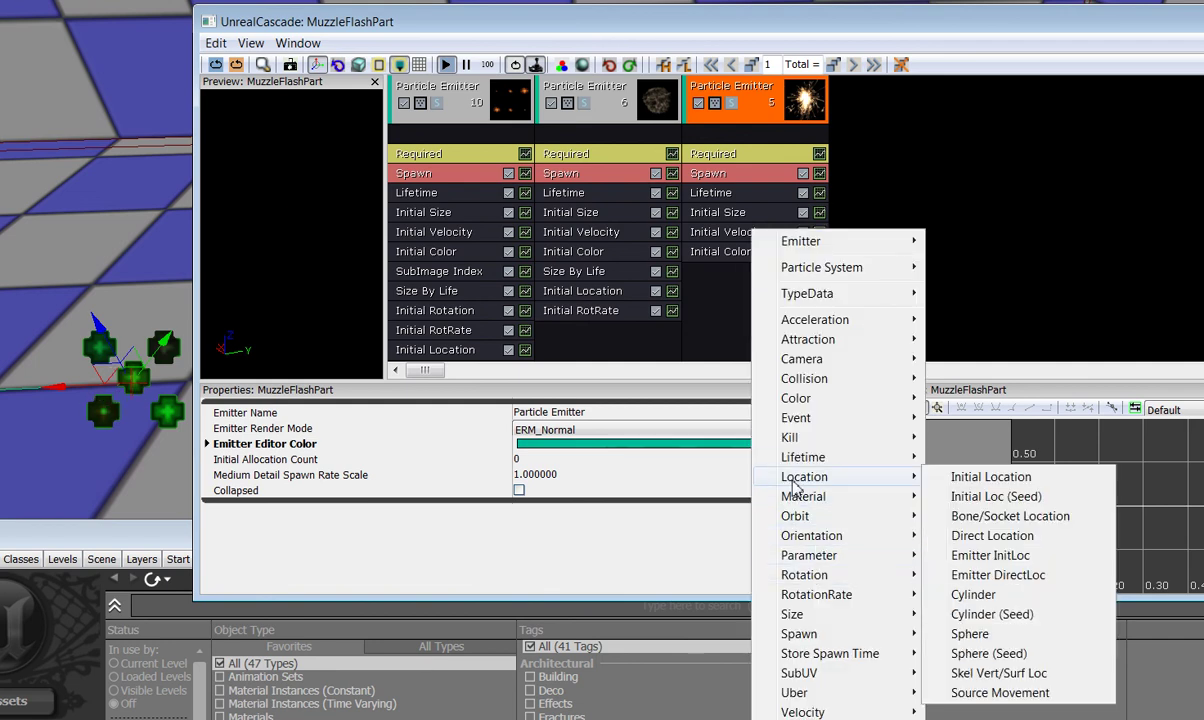
pyautogui.click(960, 479)
pyautogui.click(752, 275)
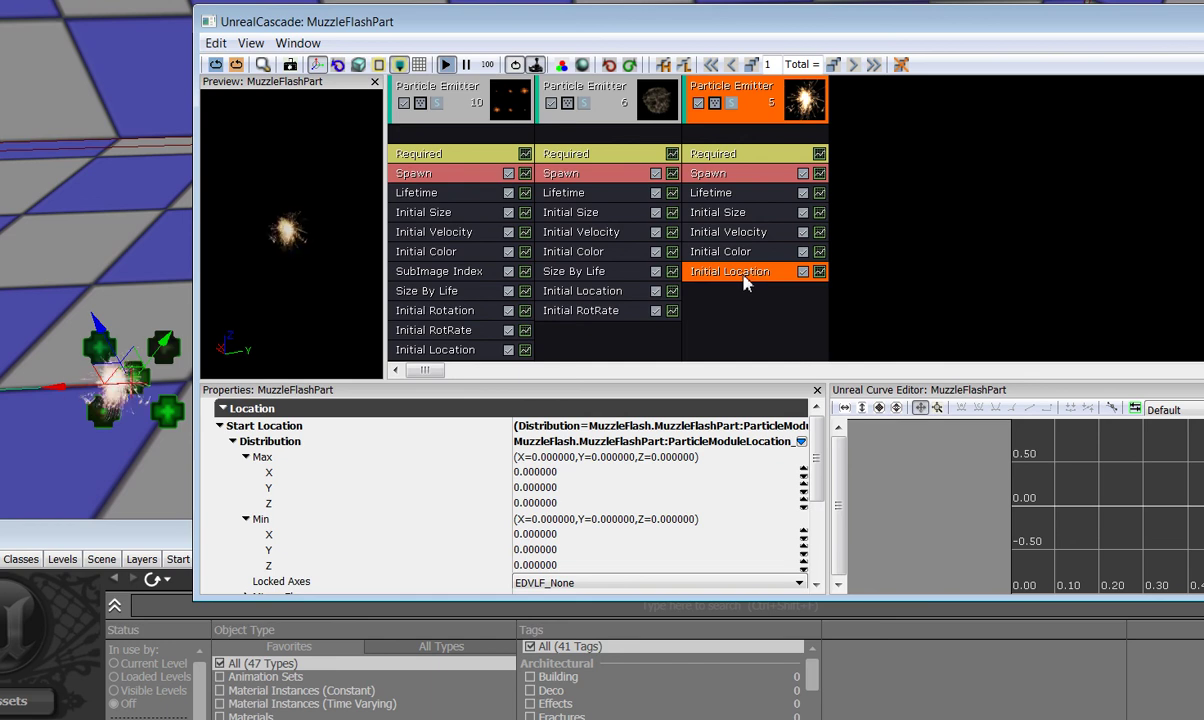
# - Set the spark emitter's maximum start location to X 2, Y -2 and Z -2
pyautogui.click(534, 475)
pyautogui.write('2')
pyautogui.click(543, 488)
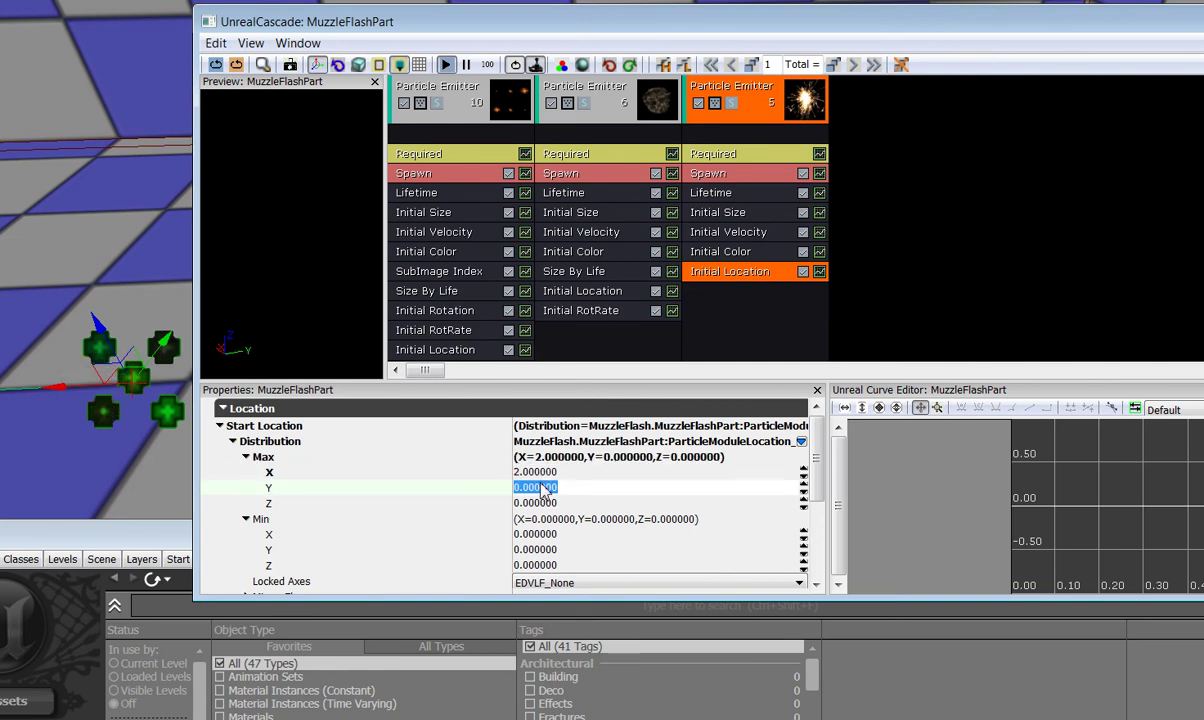
pyautogui.write('-2')
pyautogui.click(549, 502)
pyautogui.write('-')
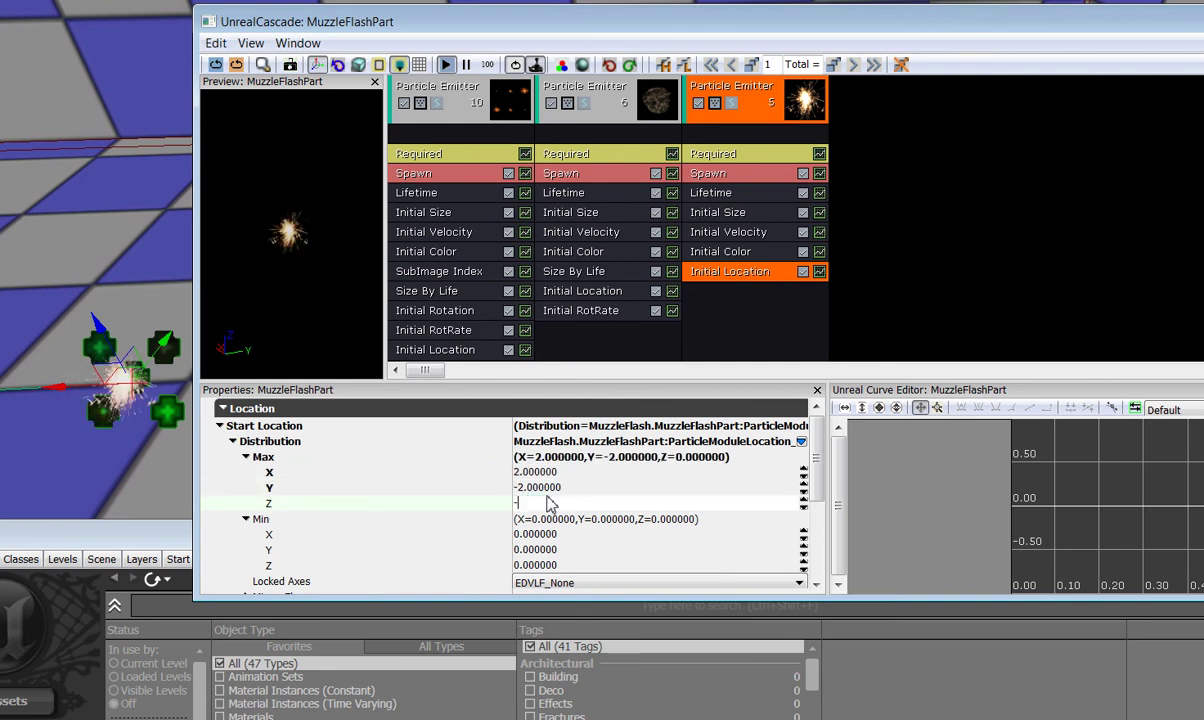
pyautogui.write('2')
# - Set the spark emitter's minimum start location to X 2, Y -2 and Z -2
pyautogui.click(542, 536)
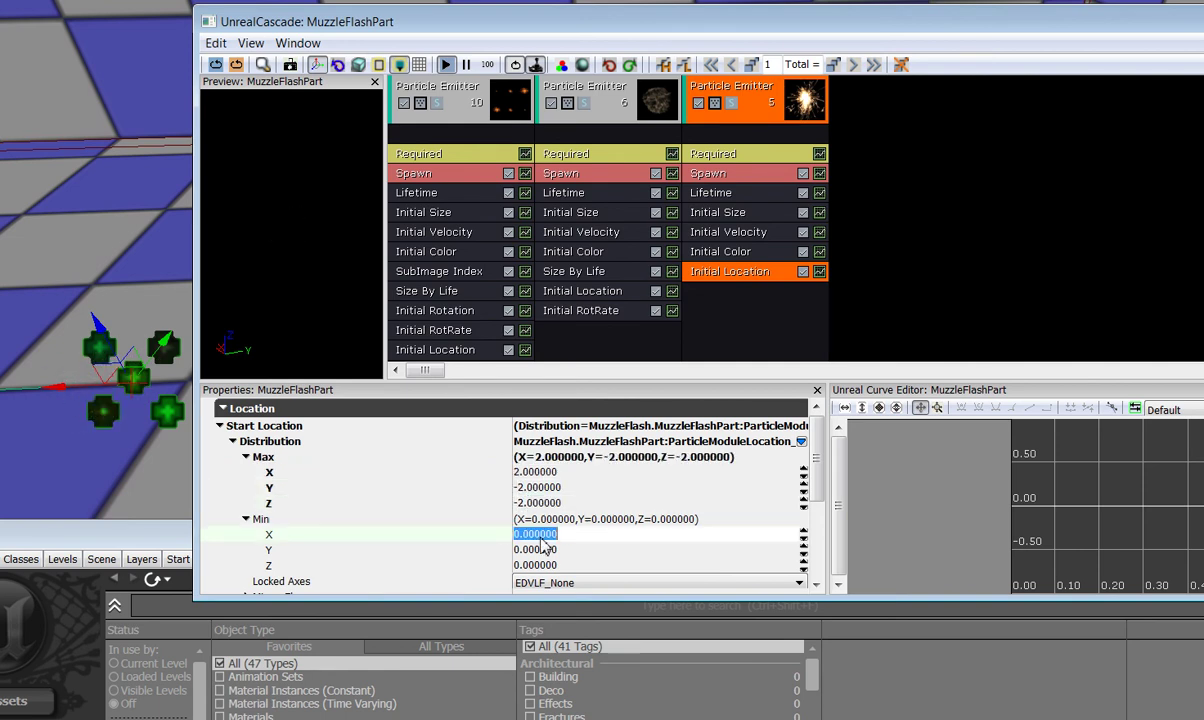
pyautogui.write('2')
pyautogui.click(533, 550)
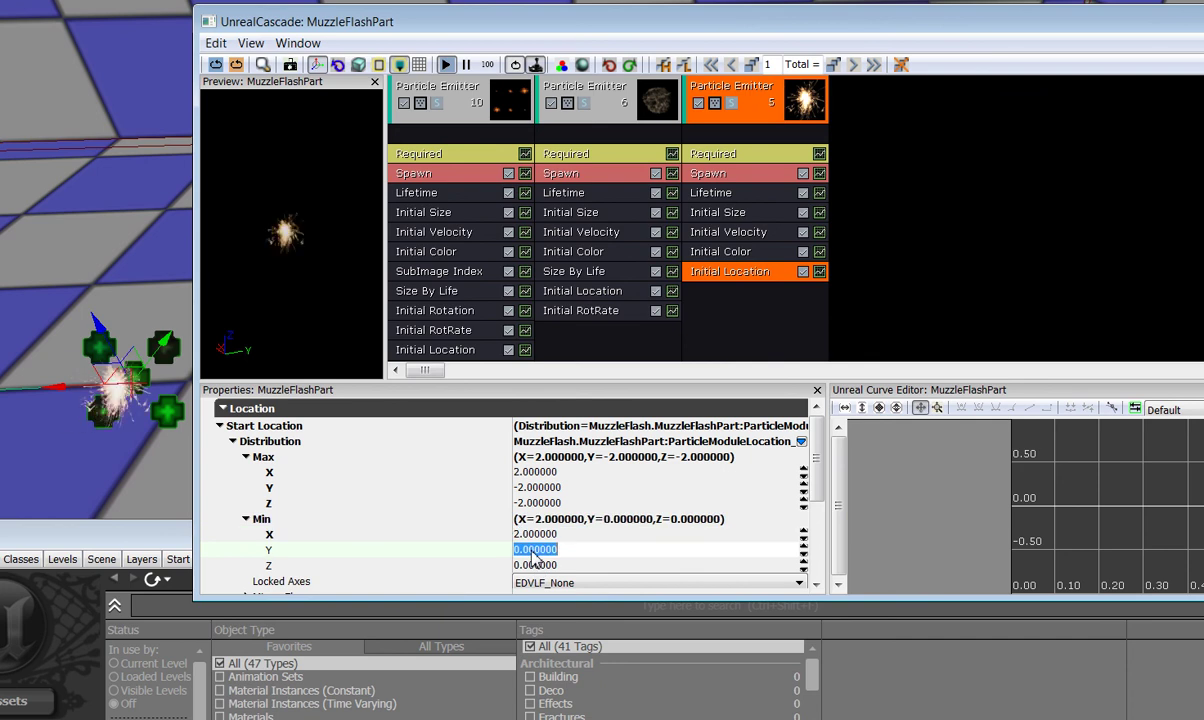
pyautogui.write('-2')
pyautogui.click(535, 565)
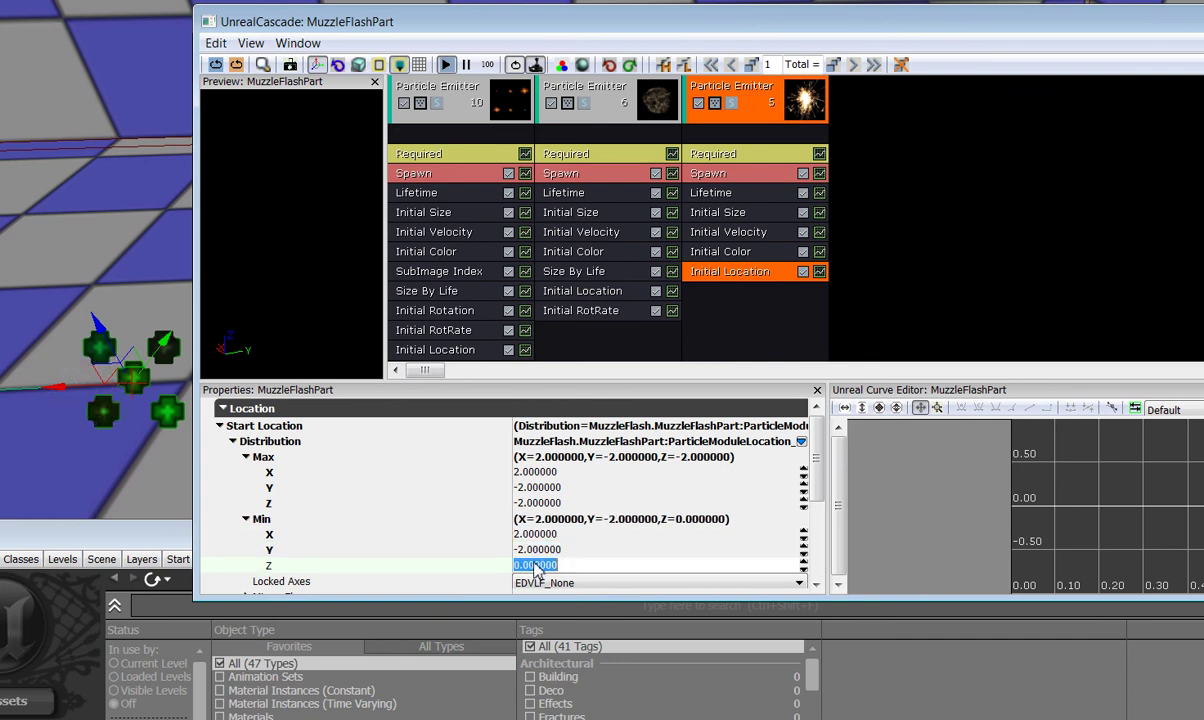
pyautogui.write('-2')
pyautogui.click(550, 551)
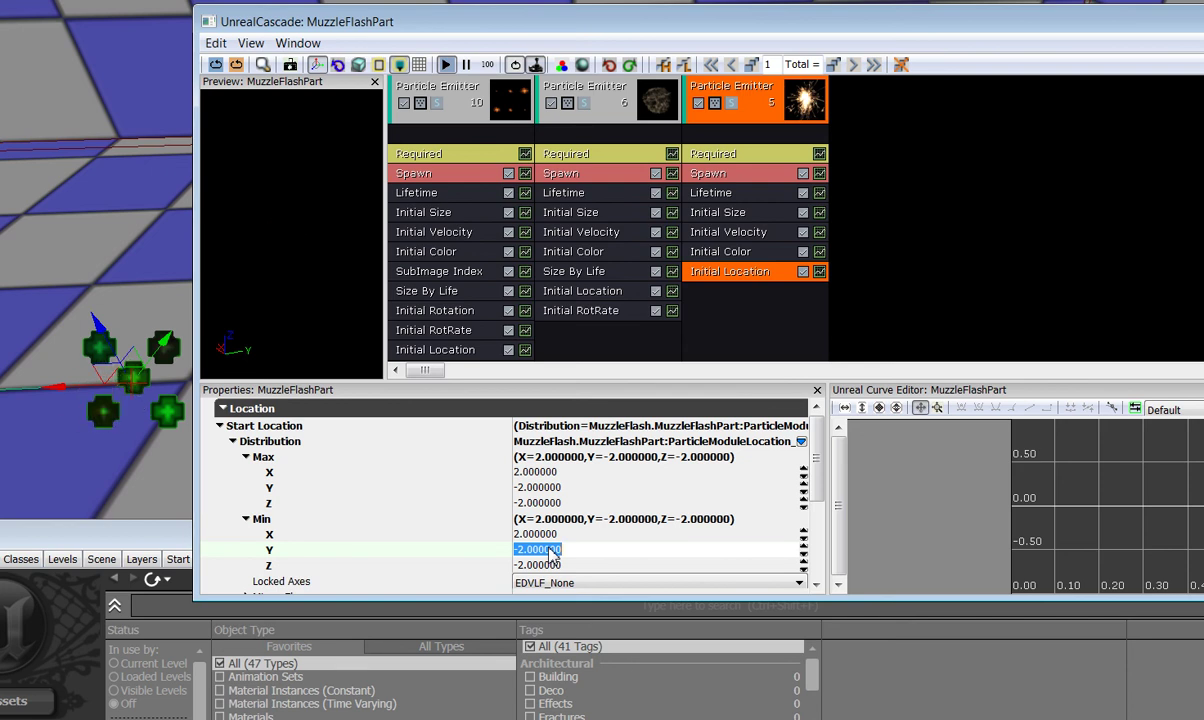
# - Add a Size By Life module to the spark emitter and show its properties
pyautogui.rightClick(727, 300)
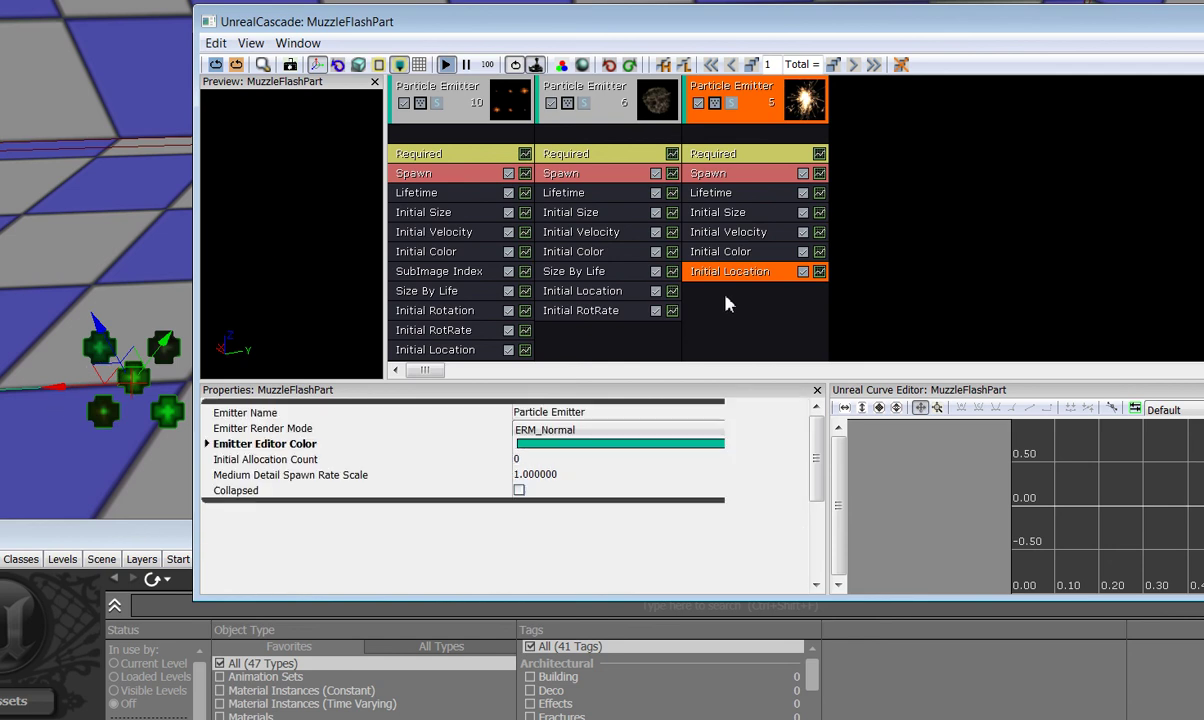
pyautogui.moveTo(781, 618)
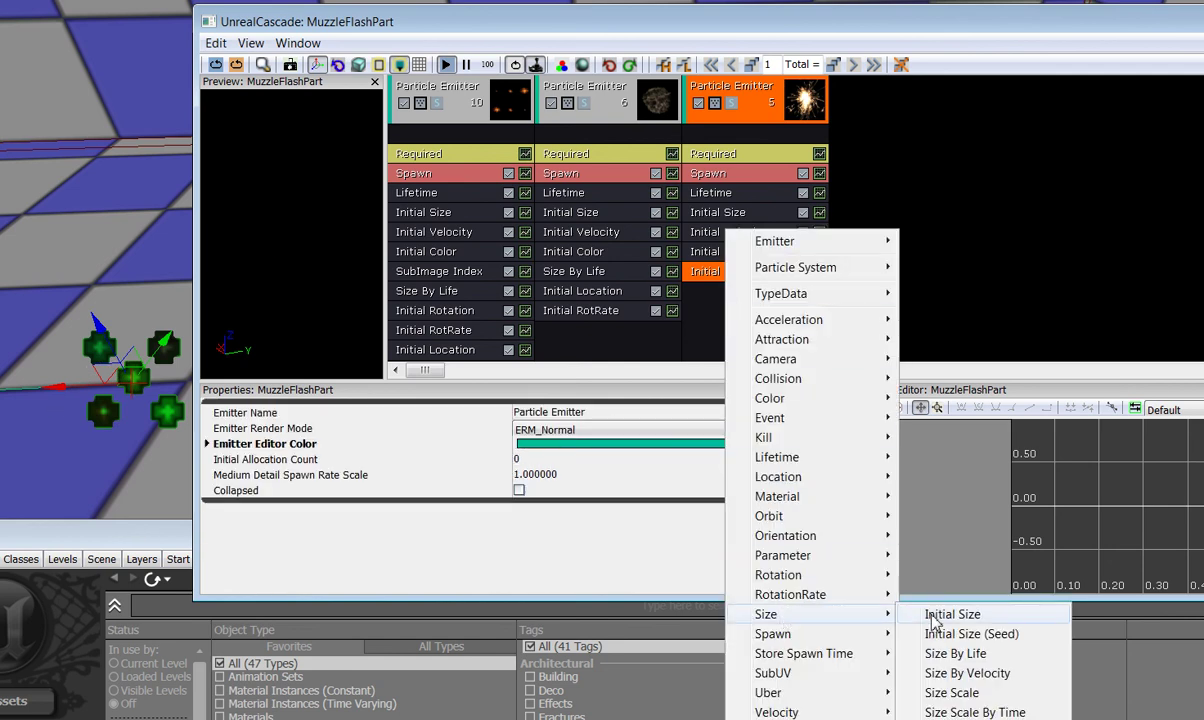
pyautogui.click(946, 650)
pyautogui.click(745, 292)
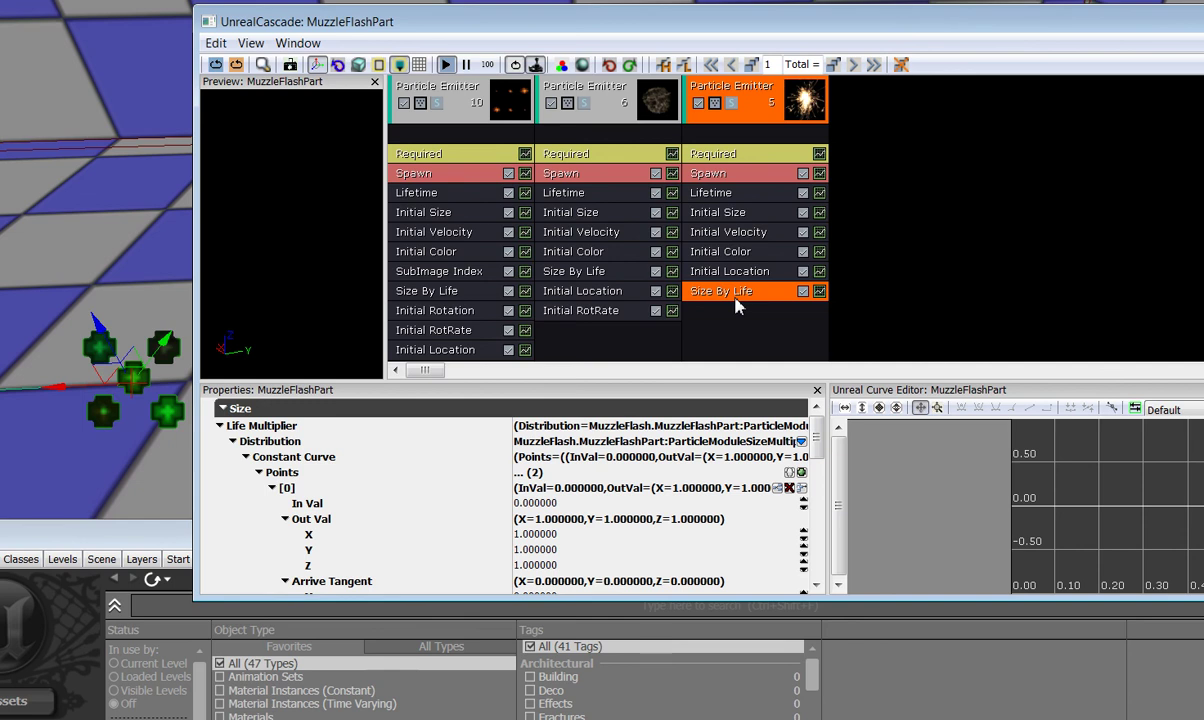
# - Set the In Val of point 0 on the spark emitter's Size By Life curve to -0.1
pyautogui.scroll(-1, 775, 432)
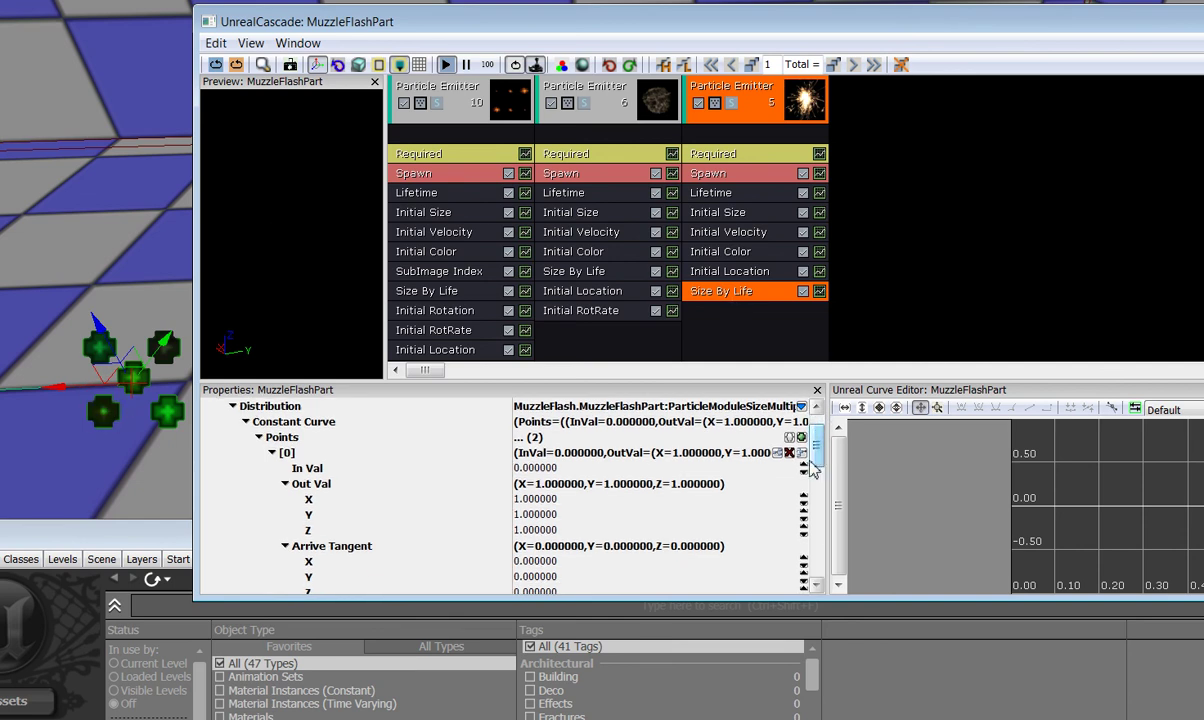
pyautogui.scroll(-5, 795, 475)
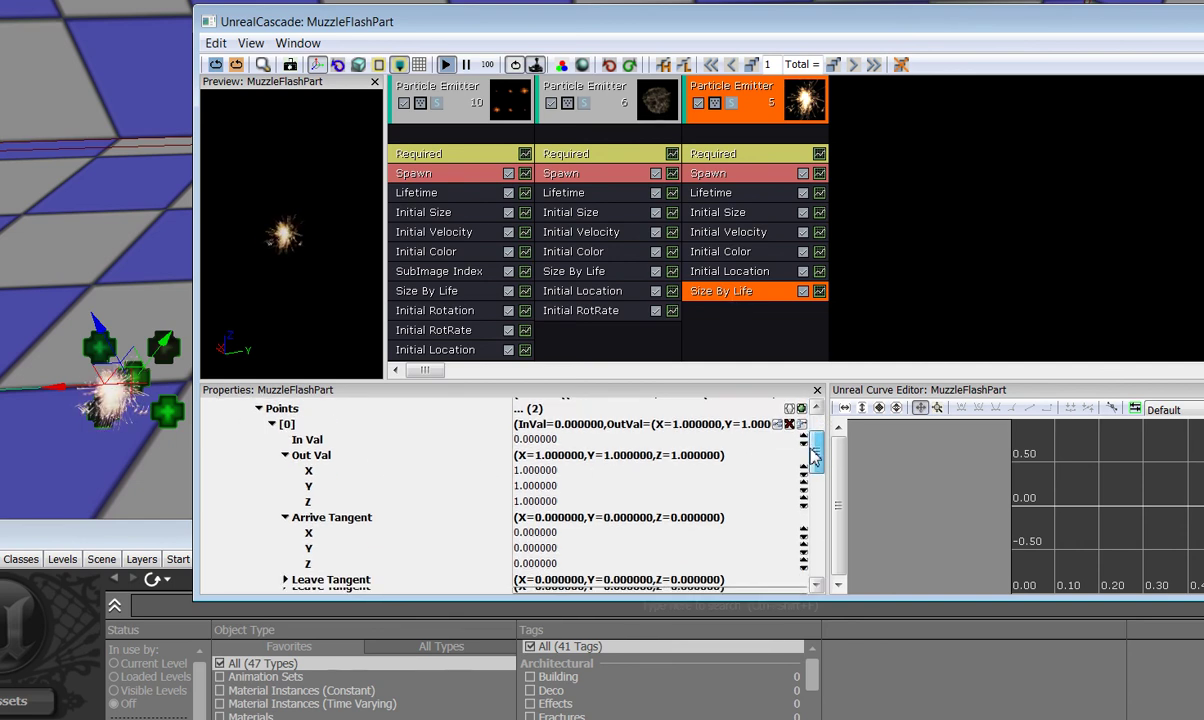
pyautogui.scroll(3, 795, 475)
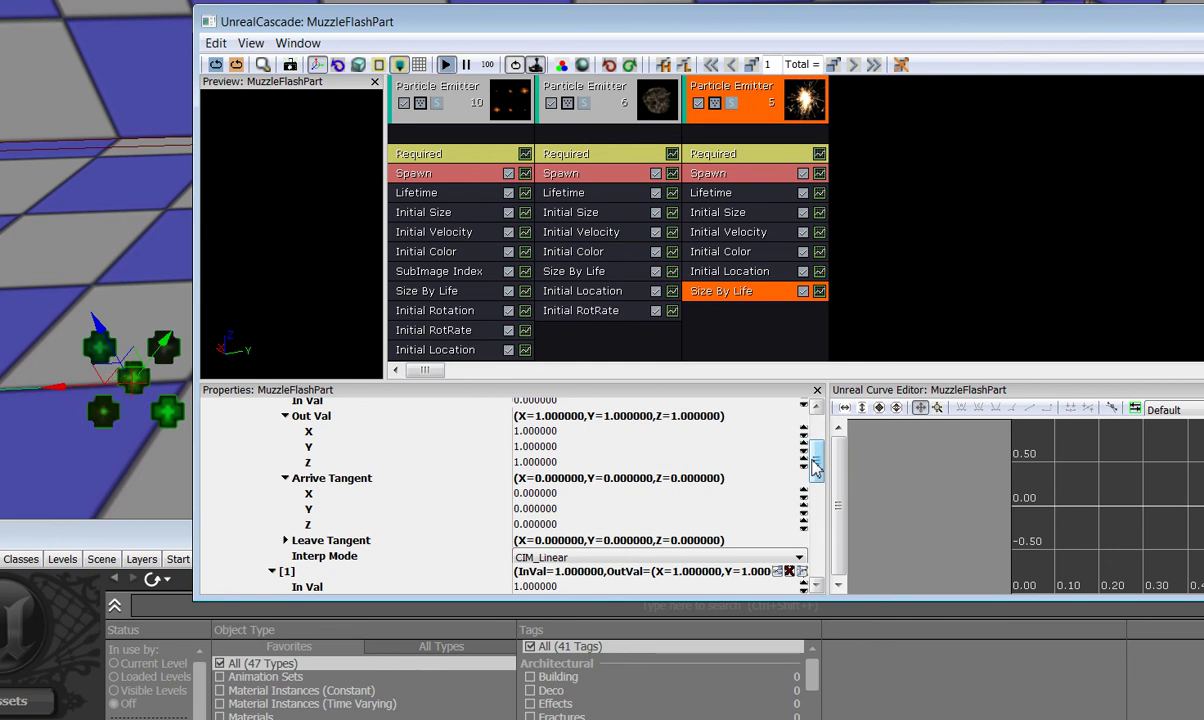
pyautogui.scroll(2, 707, 467)
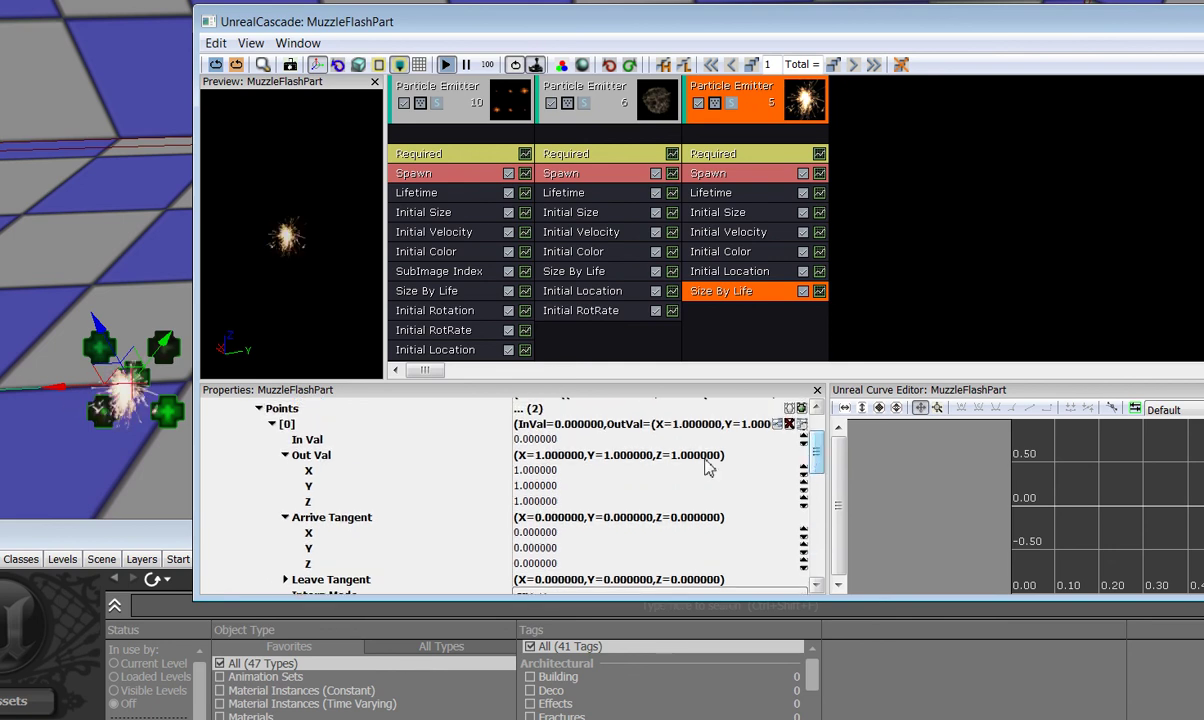
pyautogui.click(581, 440)
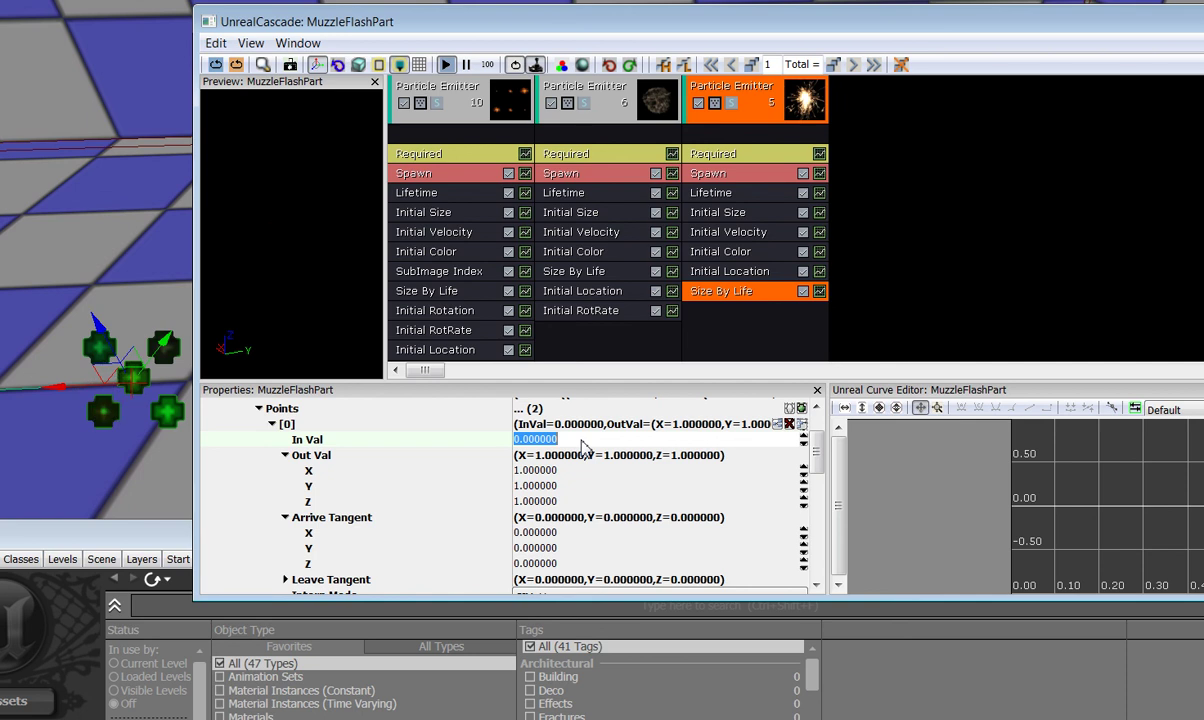
pyautogui.write('-0.1')
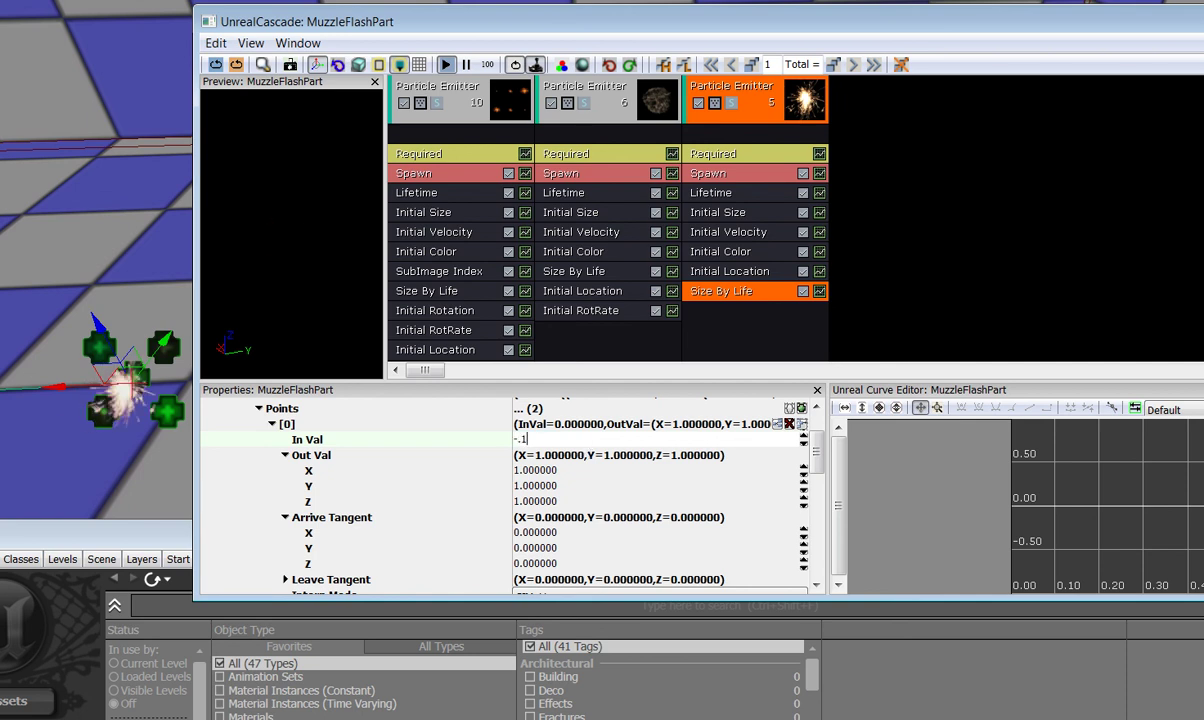
# - Set the Out Val of point 0 on the Size By Life curve to X 0.8, Y 0 and Z 0
pyautogui.click(578, 471)
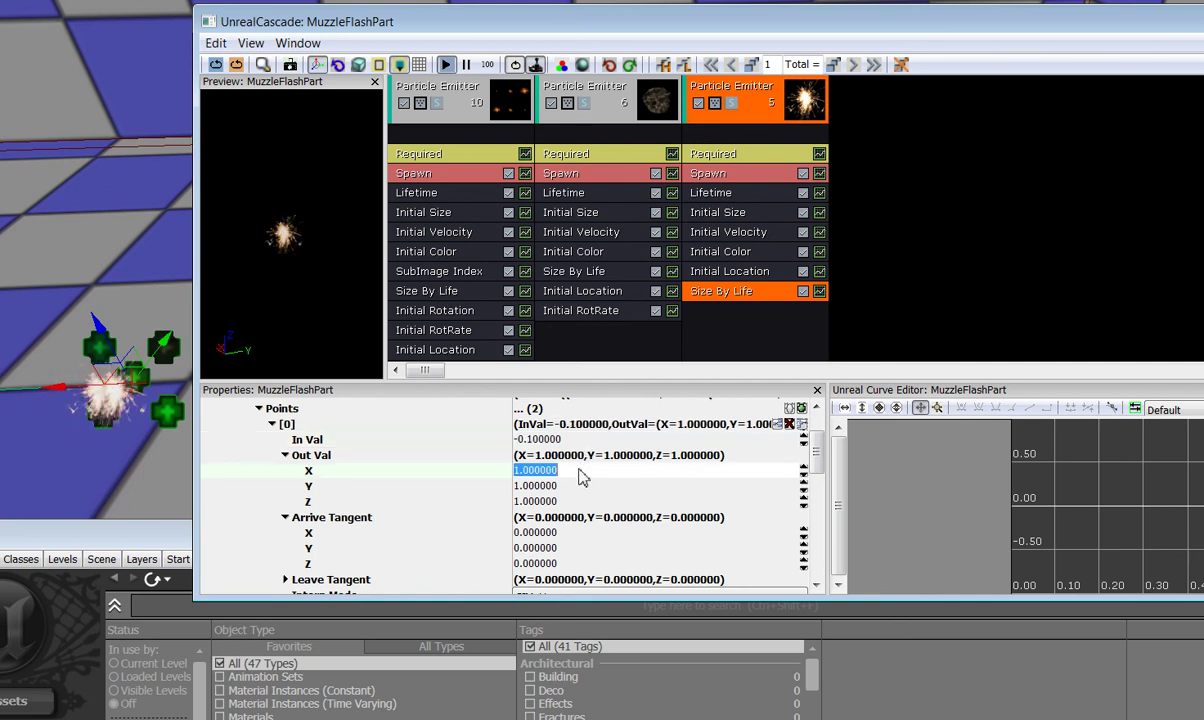
pyautogui.write('.8')
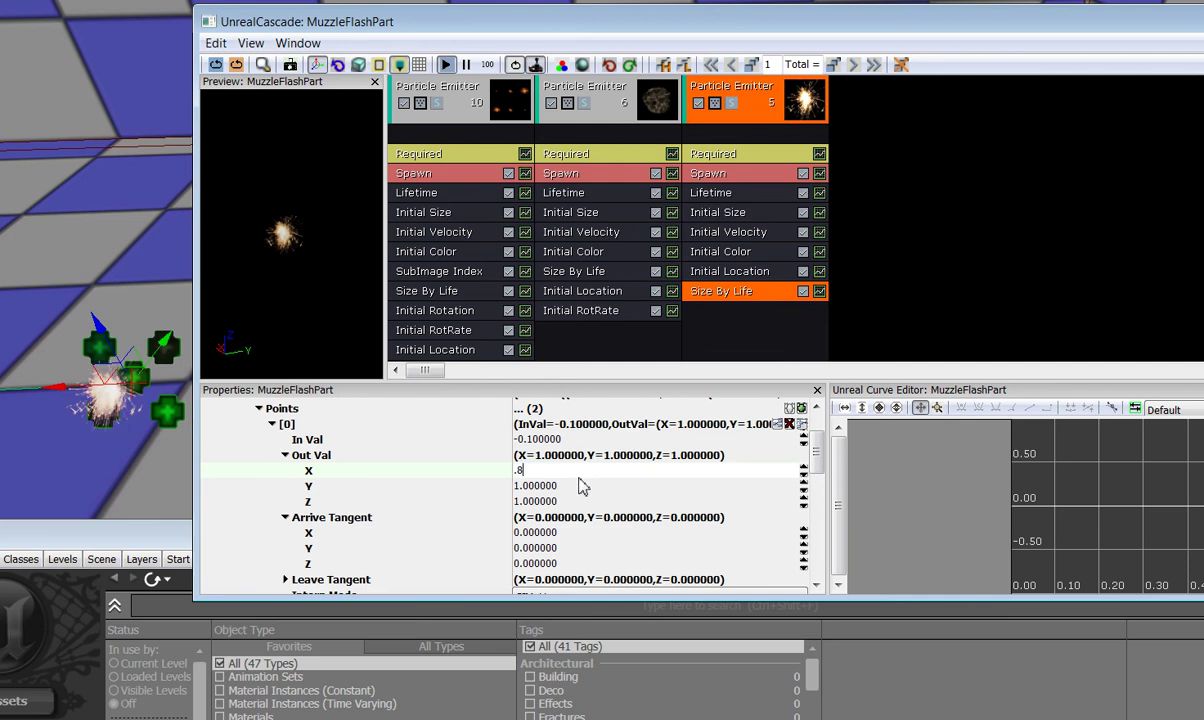
pyautogui.press('Tab')
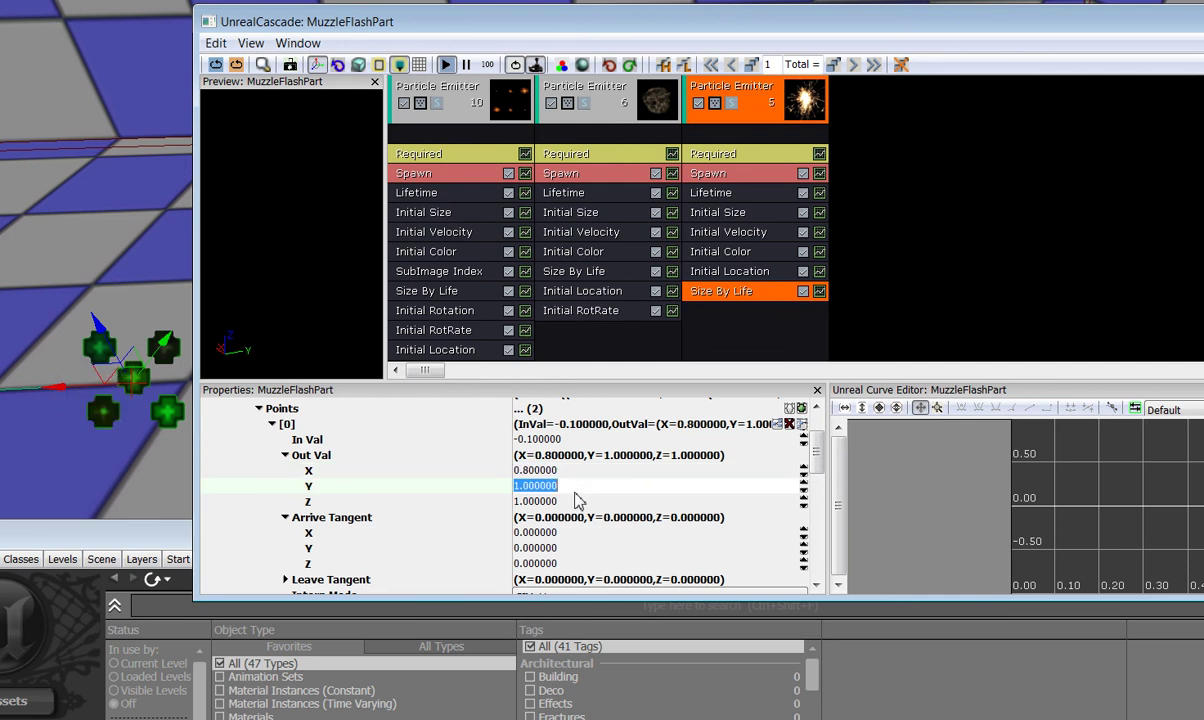
pyautogui.write('0')
pyautogui.press('Tab')
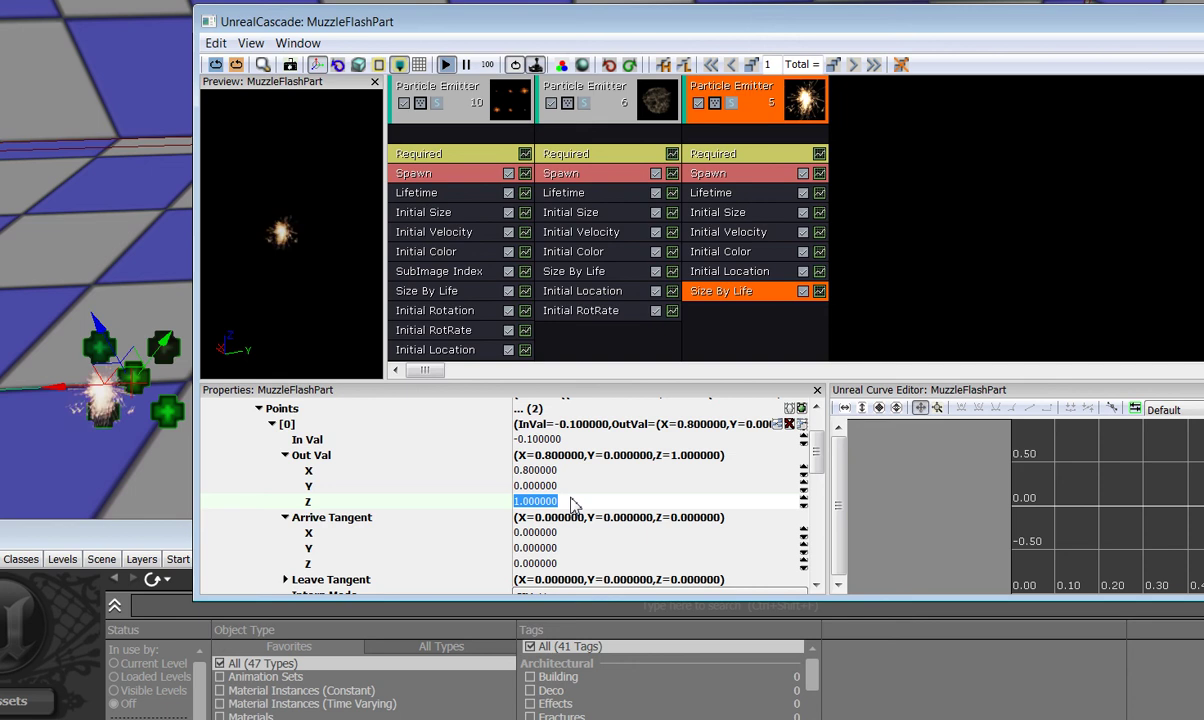
pyautogui.write('0')
pyautogui.hotkey('shift', 'Tab')
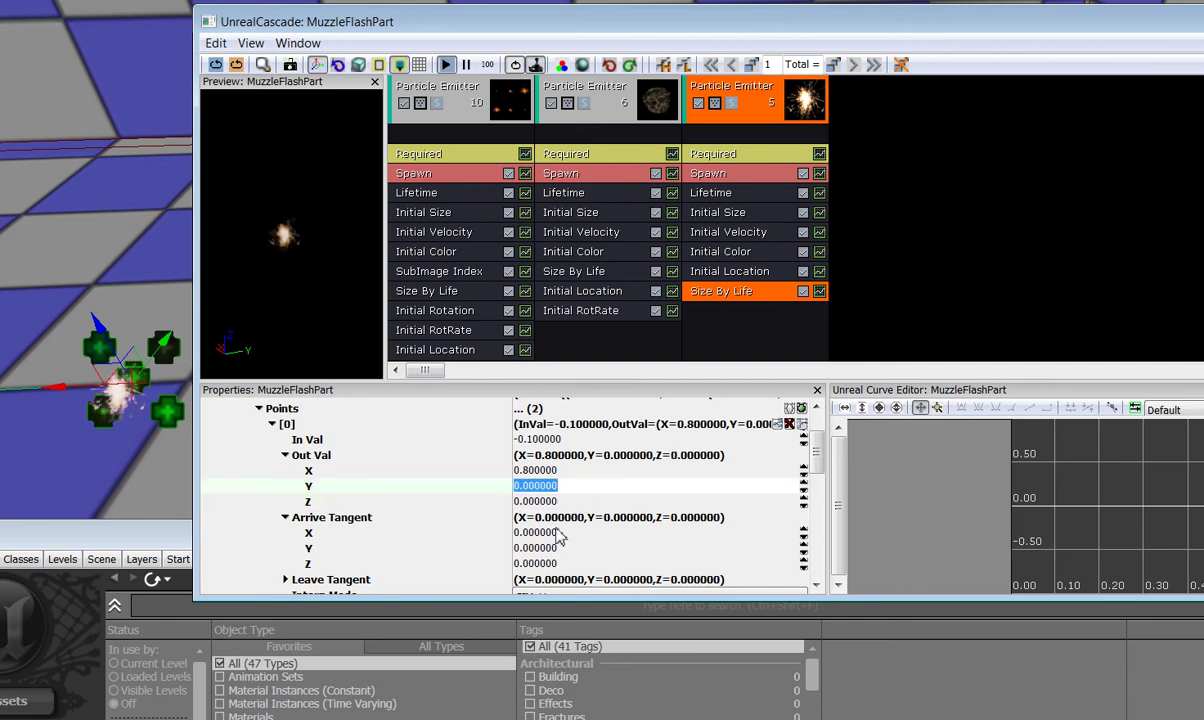
pyautogui.scroll(-4, 818, 457)
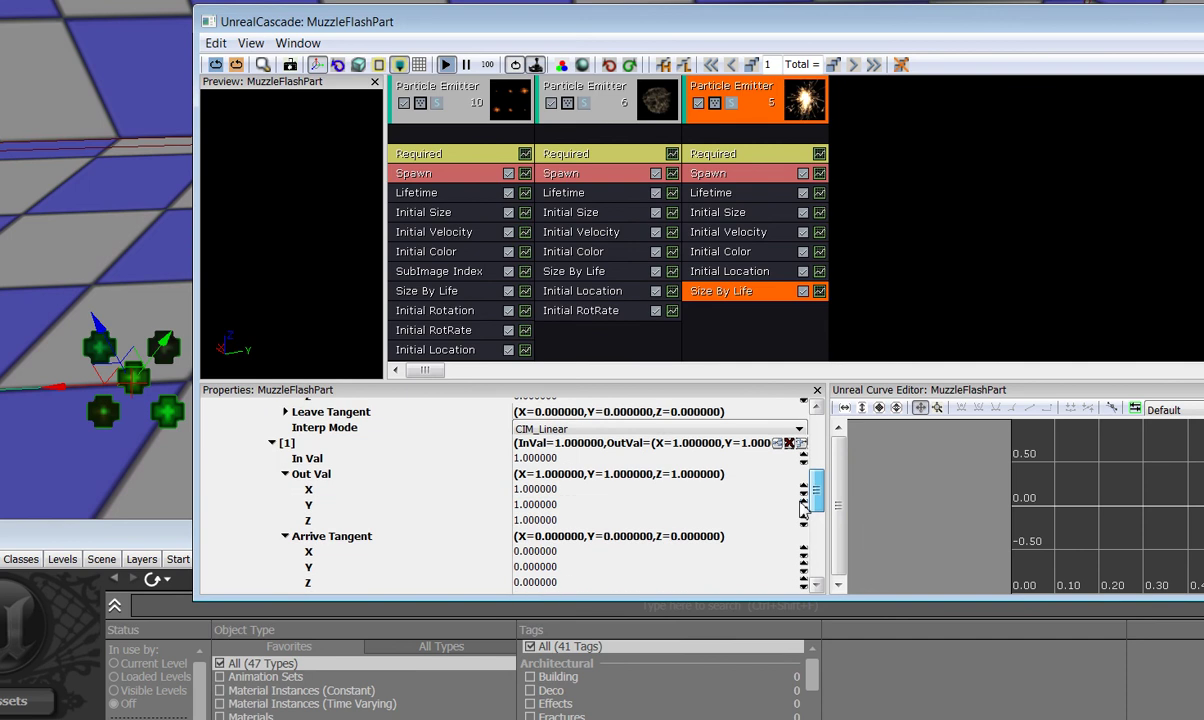
# - Set the In Val of point 1 on the spark emitter's Size By Life curve to 0.6
pyautogui.click(555, 458)
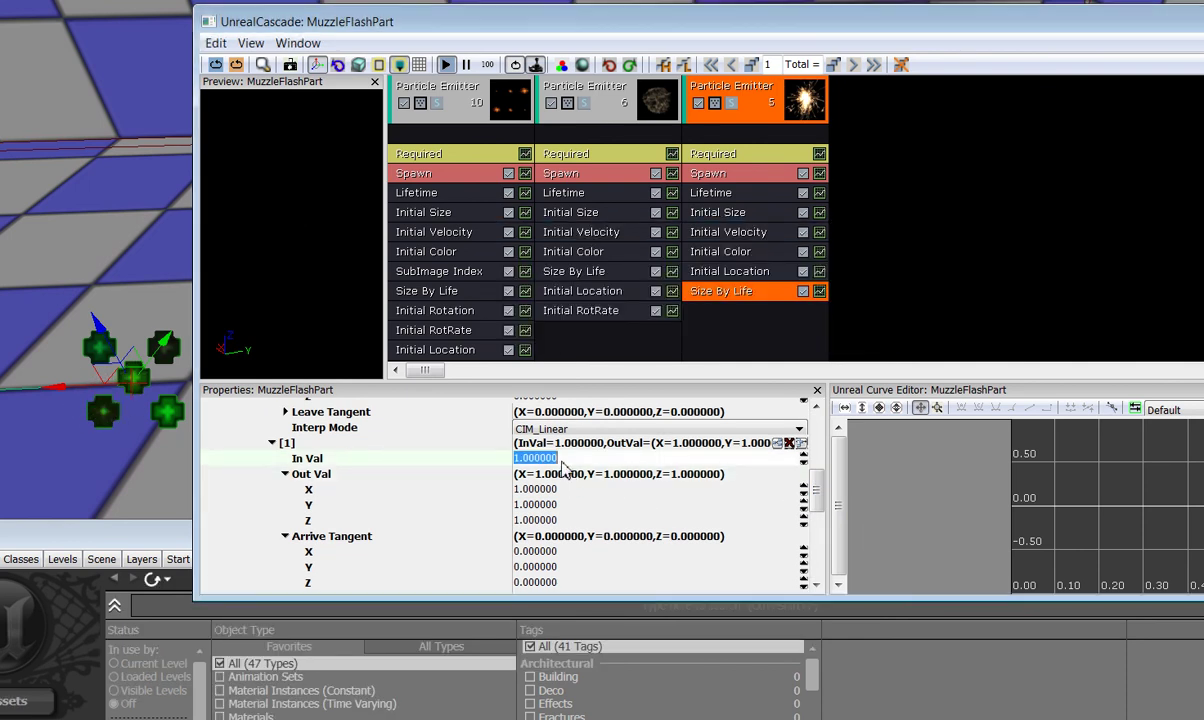
pyautogui.write('.6')
pyautogui.click(578, 489)
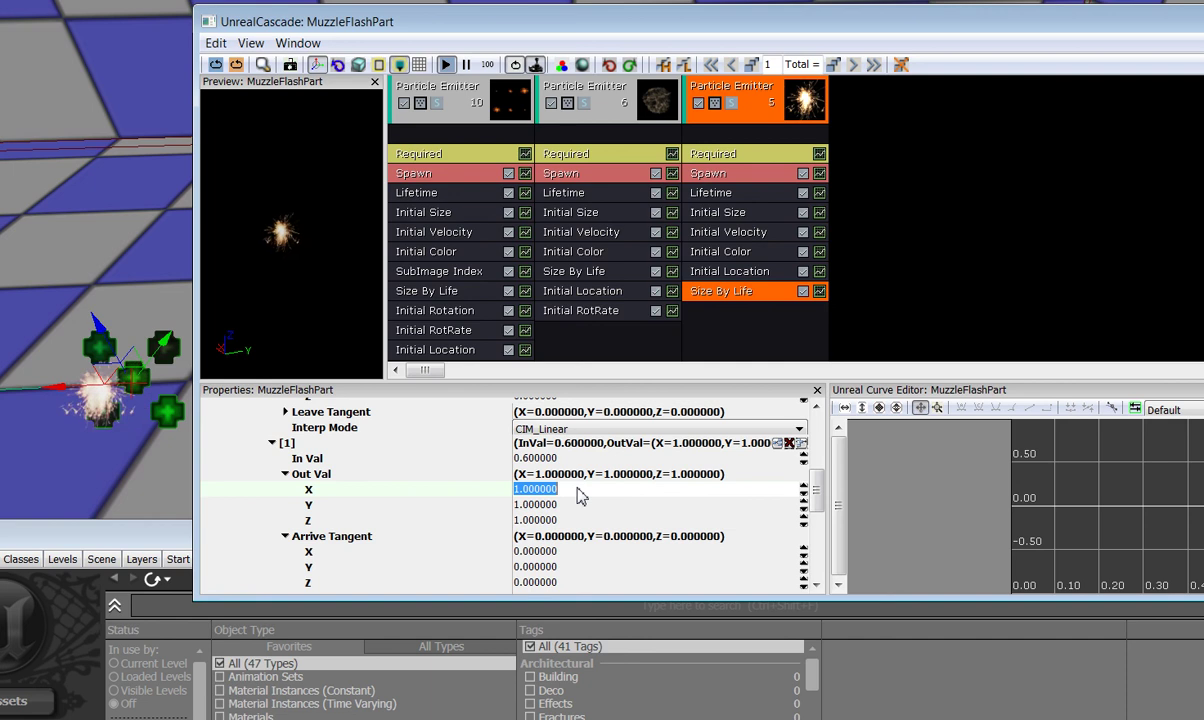
# - Set the Out Val of point 1 on the Size By Life curve to X 1.6, Y 0 and Z 2.5
pyautogui.click(817, 503)
pyautogui.moveTo(817, 503); pyautogui.dragTo(817, 509)
pyautogui.click(588, 487)
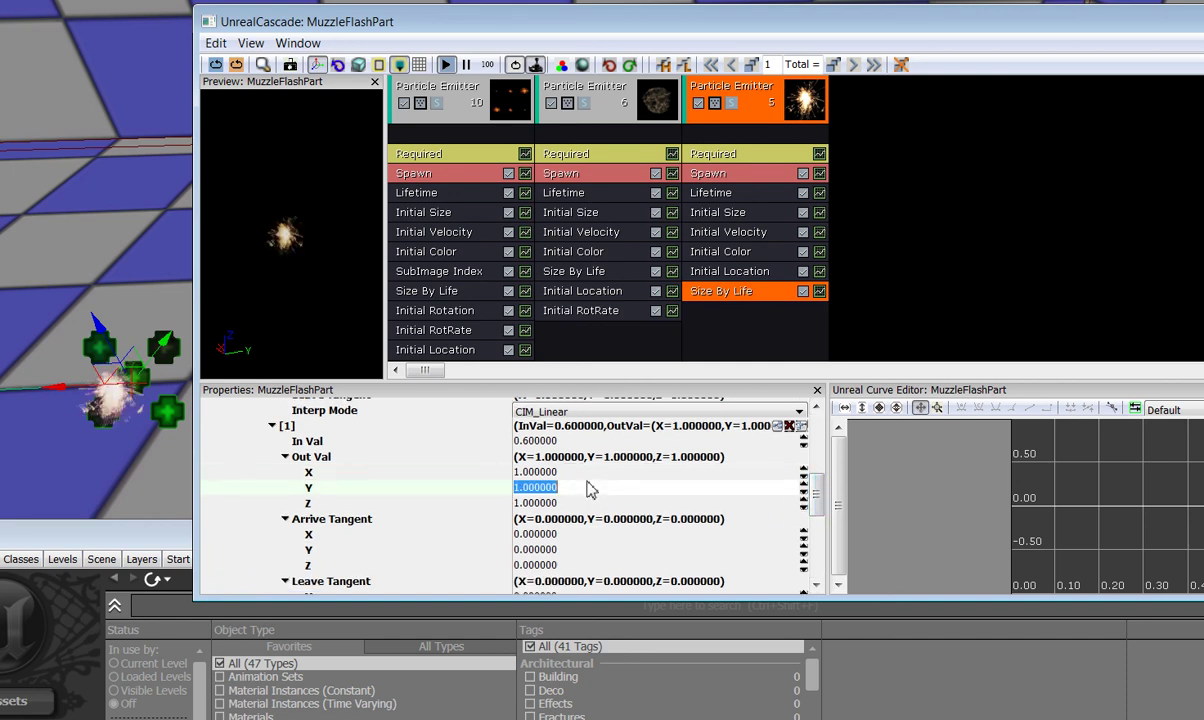
pyautogui.hotkey('shift', 'Tab')
pyautogui.write('1.6')
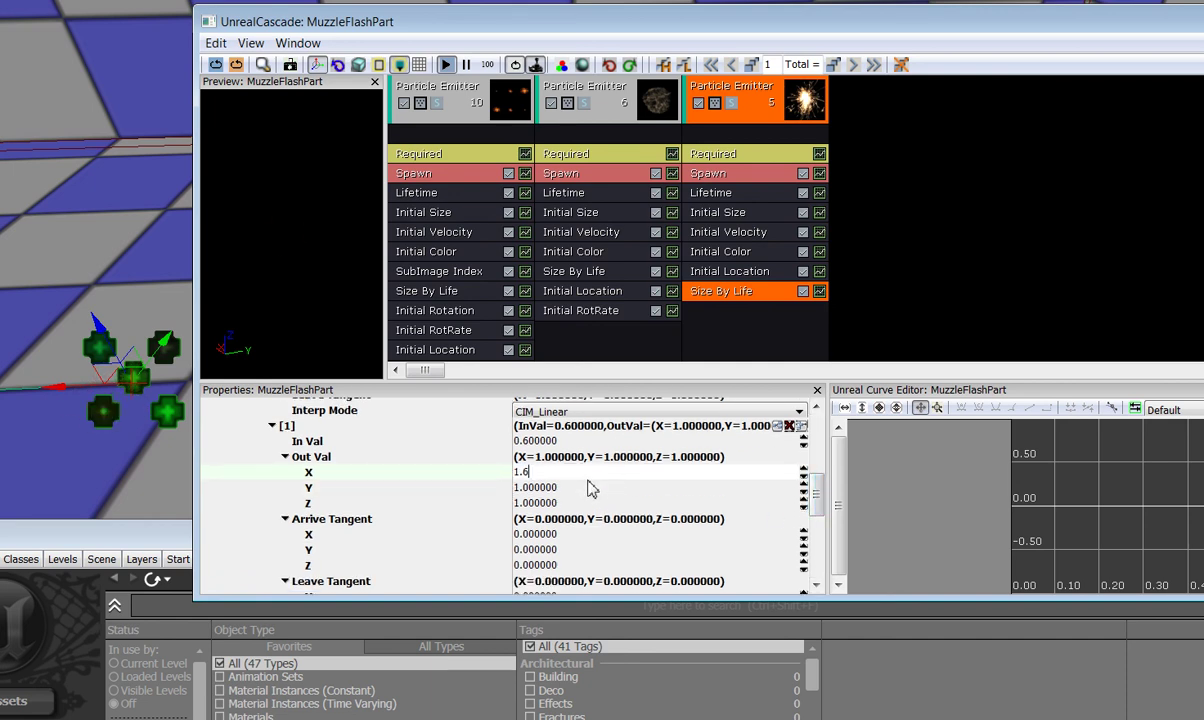
pyautogui.press('Tab')
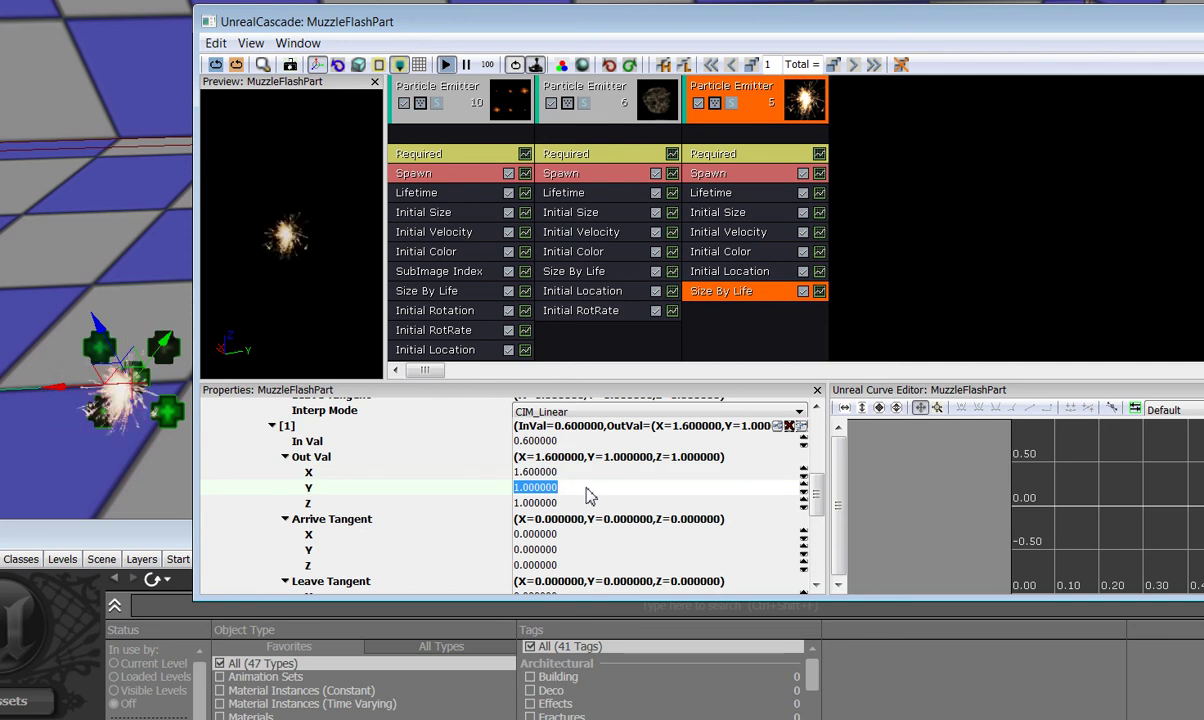
pyautogui.write('0')
pyautogui.press('Tab')
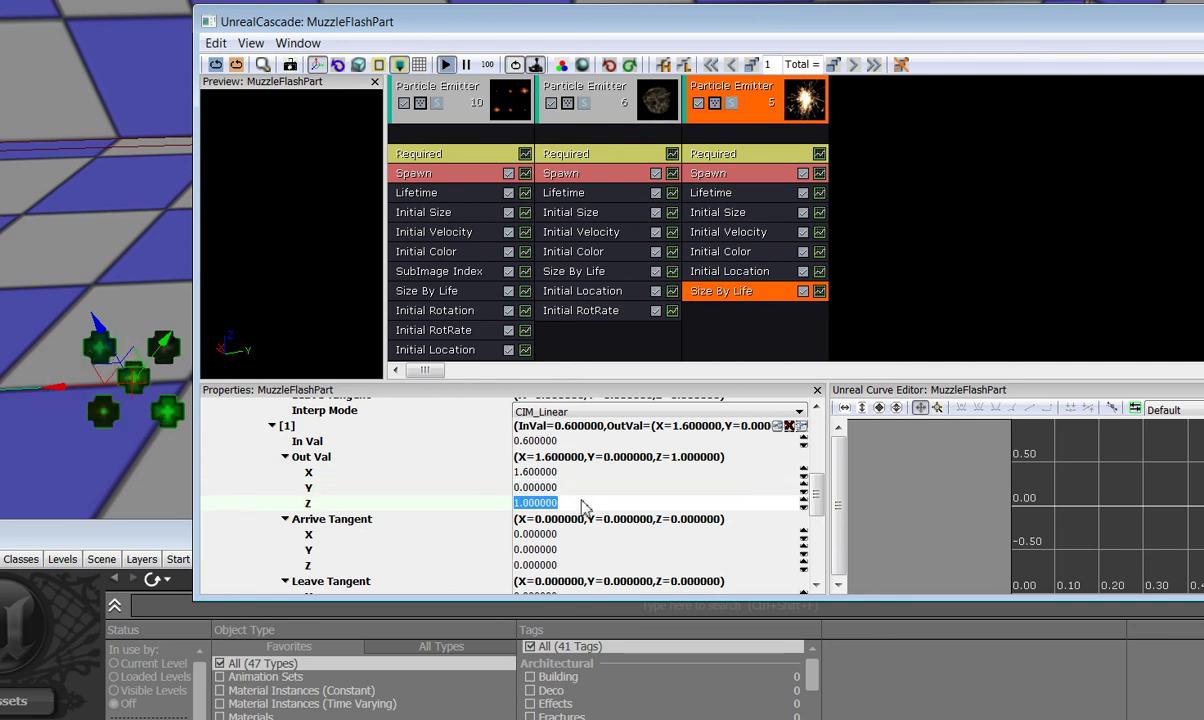
pyautogui.write('2.5')
pyautogui.click(585, 534)
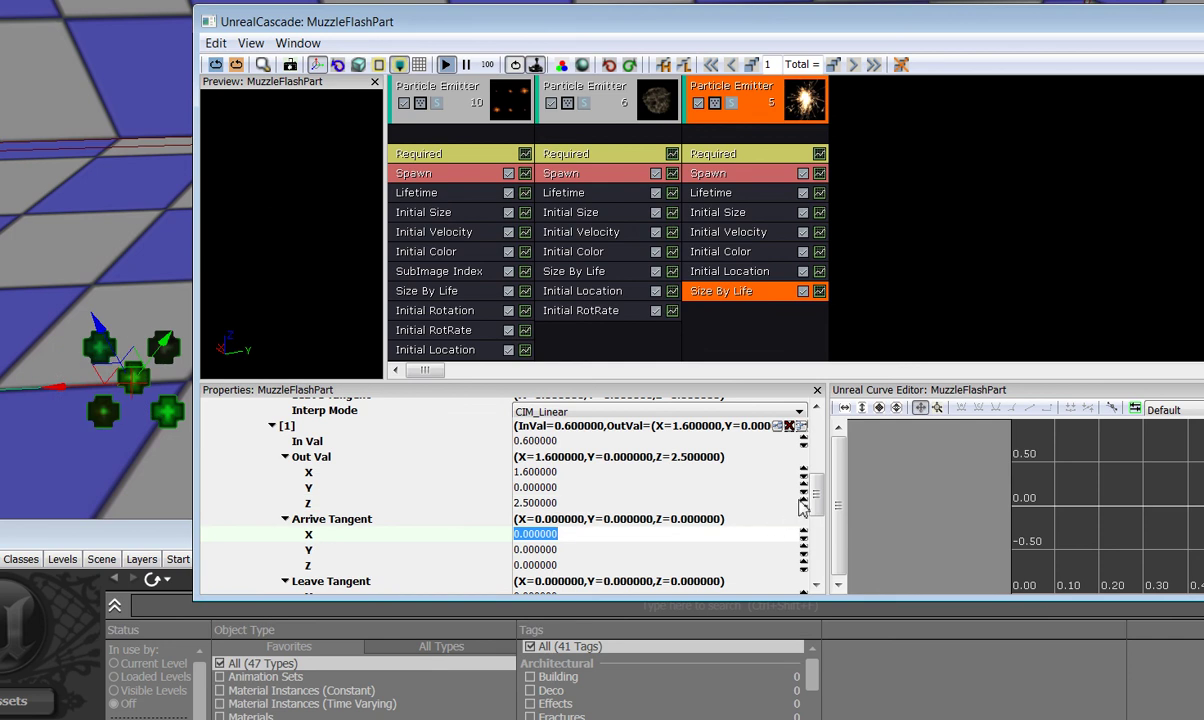
# - Set both the Arrive Tangent X and the Leave Tangent X of point 1 on the Size By Life curve to -0.2
pyautogui.scroll(-1, 817, 505)
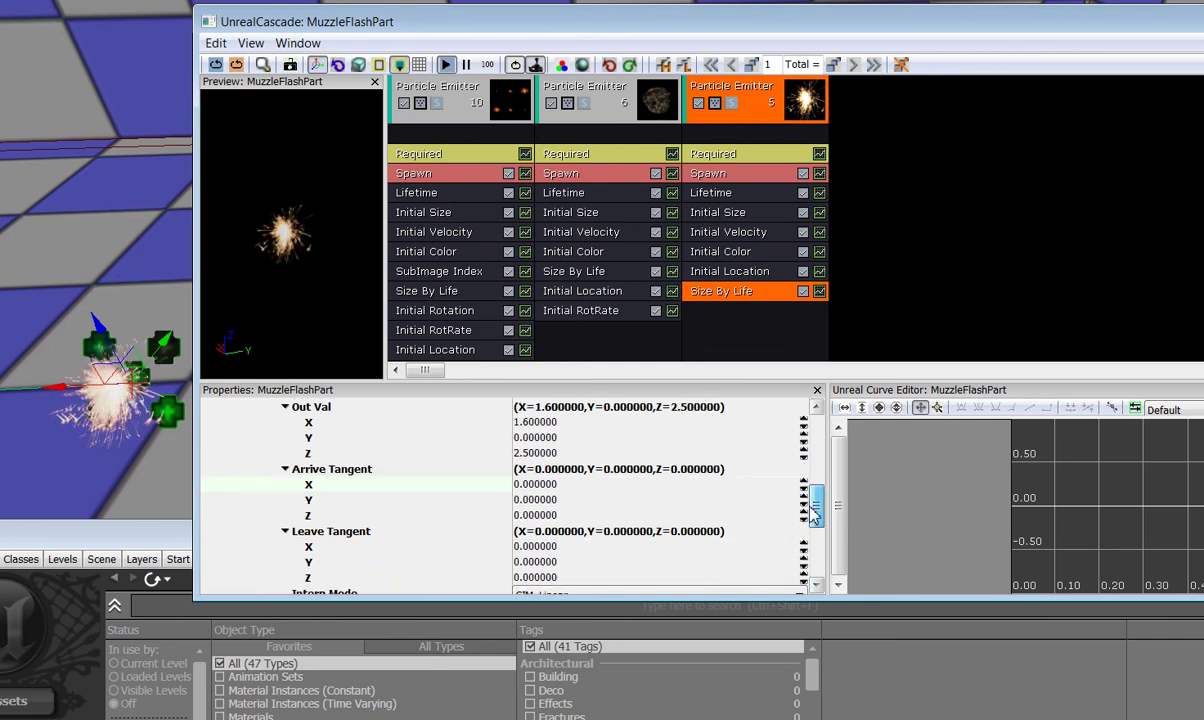
pyautogui.click(568, 499)
pyautogui.press('Up')
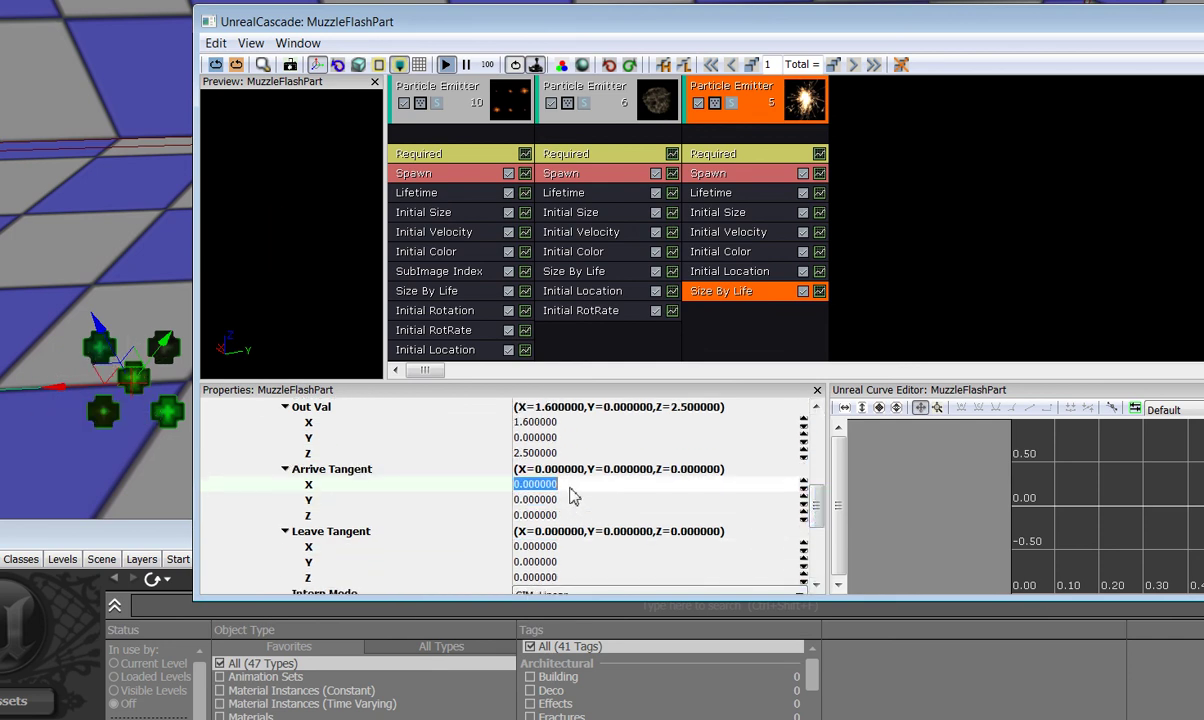
pyautogui.write('-0')
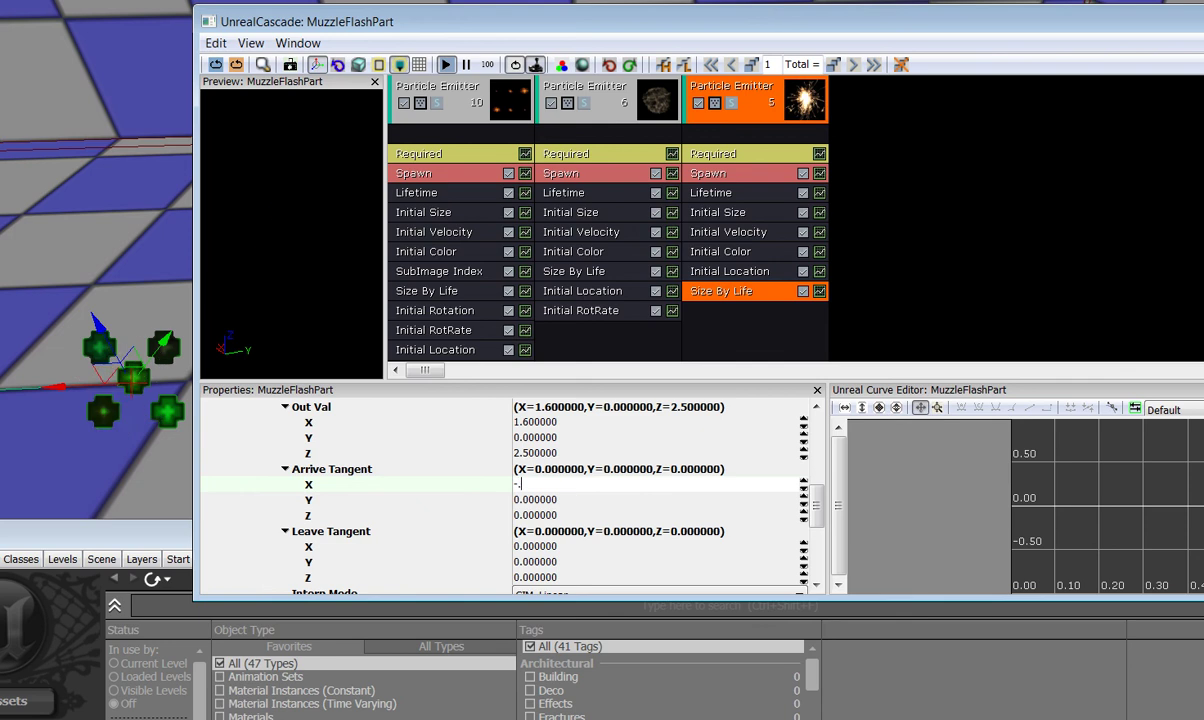
pyautogui.write('.2')
pyautogui.click(568, 547)
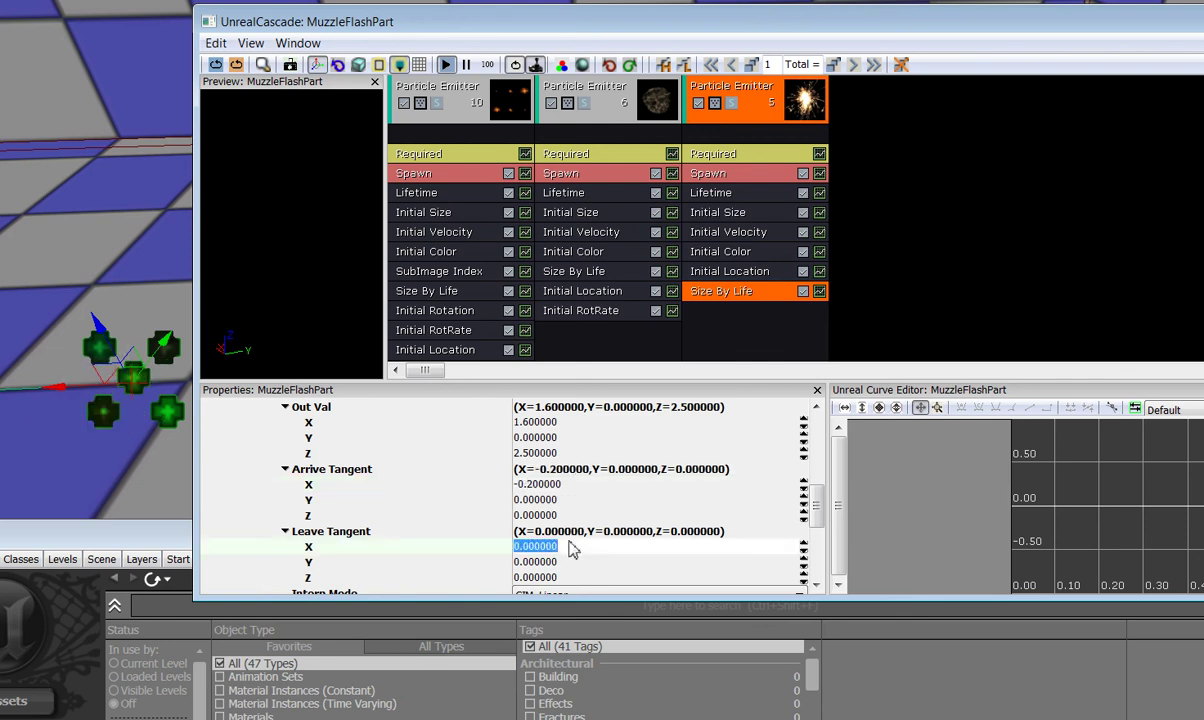
pyautogui.write('-0')
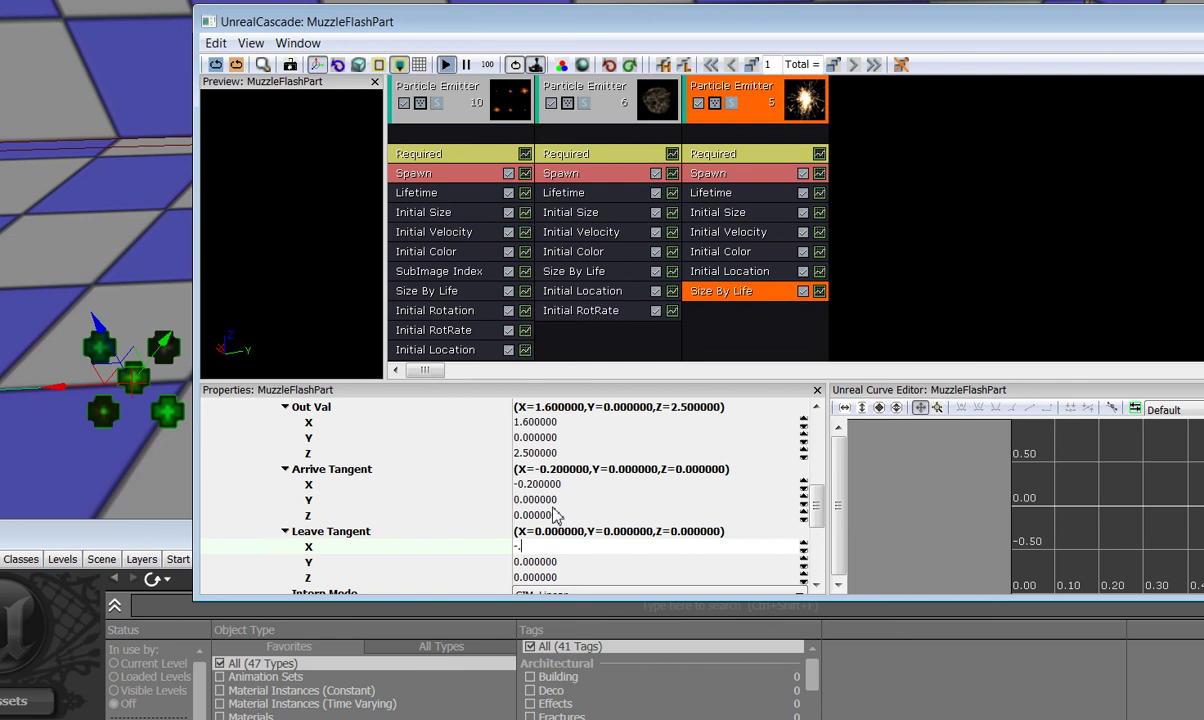
pyautogui.write('.2')
pyautogui.click(575, 561)
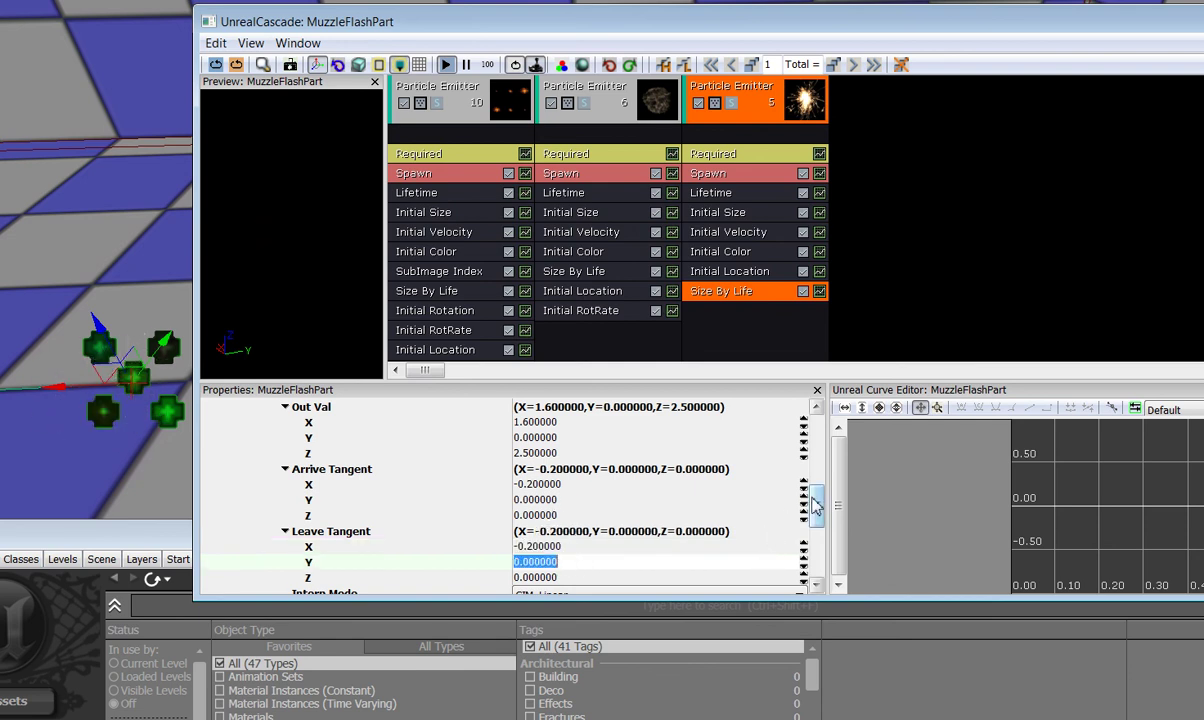
# - Insert a new empty point between points 0 and 1 of the Size By Life curve
pyautogui.scroll(-4, 770, 530)
pyautogui.scroll(4, 800, 510)
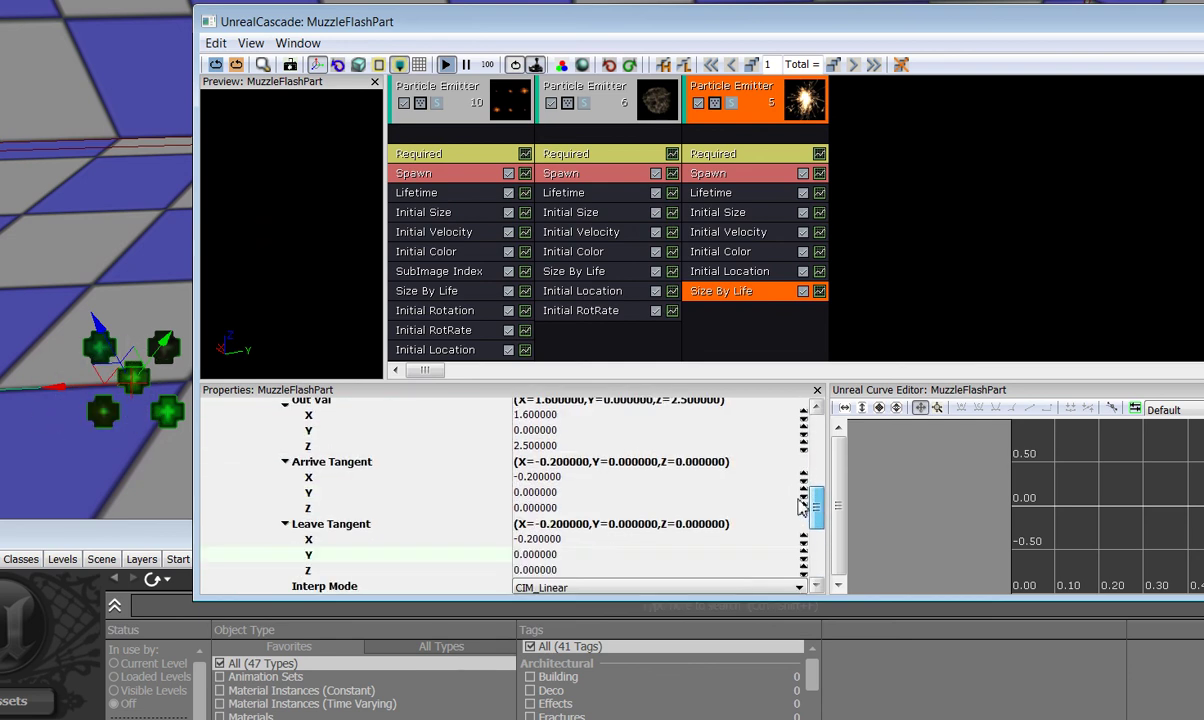
pyautogui.scroll(-3, 800, 510)
pyautogui.scroll(4, 805, 500)
pyautogui.scroll(2, 808, 497)
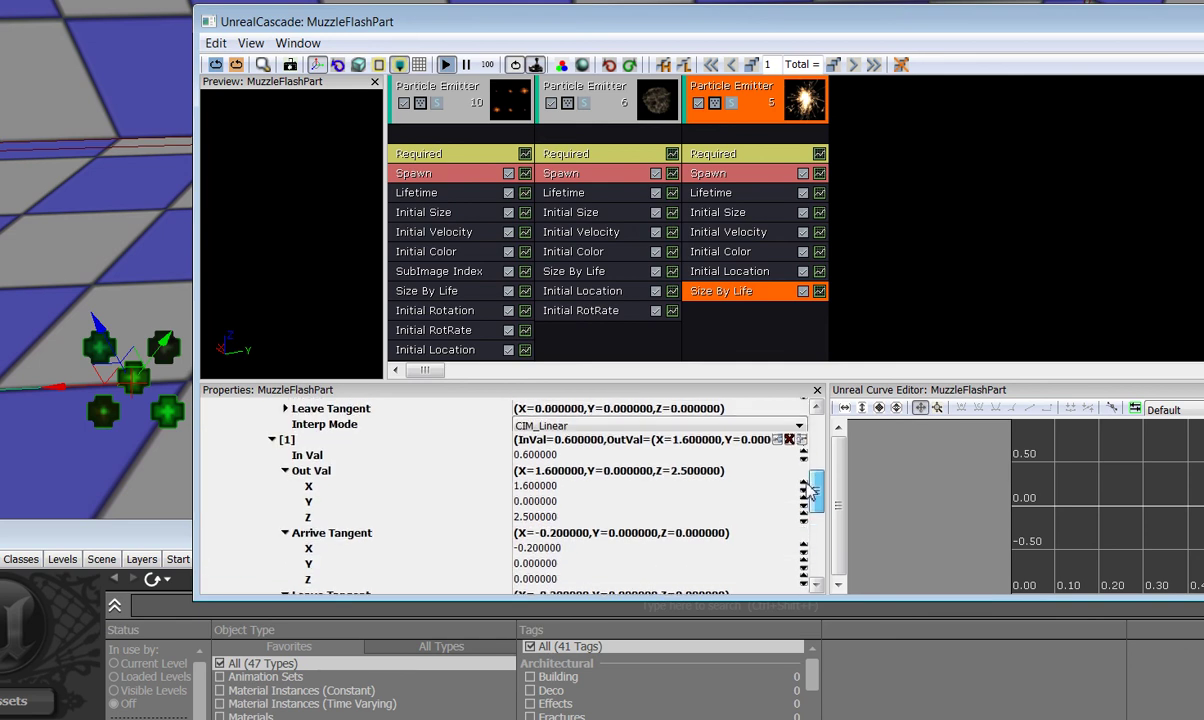
pyautogui.scroll(3, 803, 447)
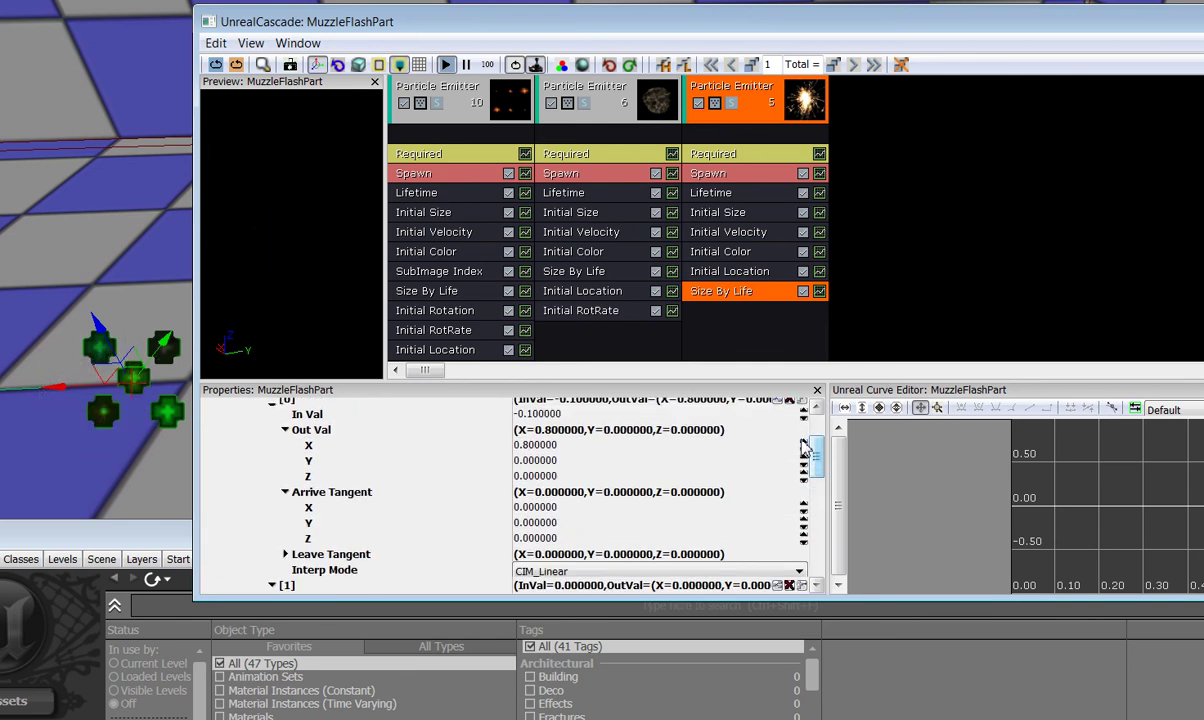
pyautogui.moveTo(820, 472); pyautogui.dragTo(820, 465)
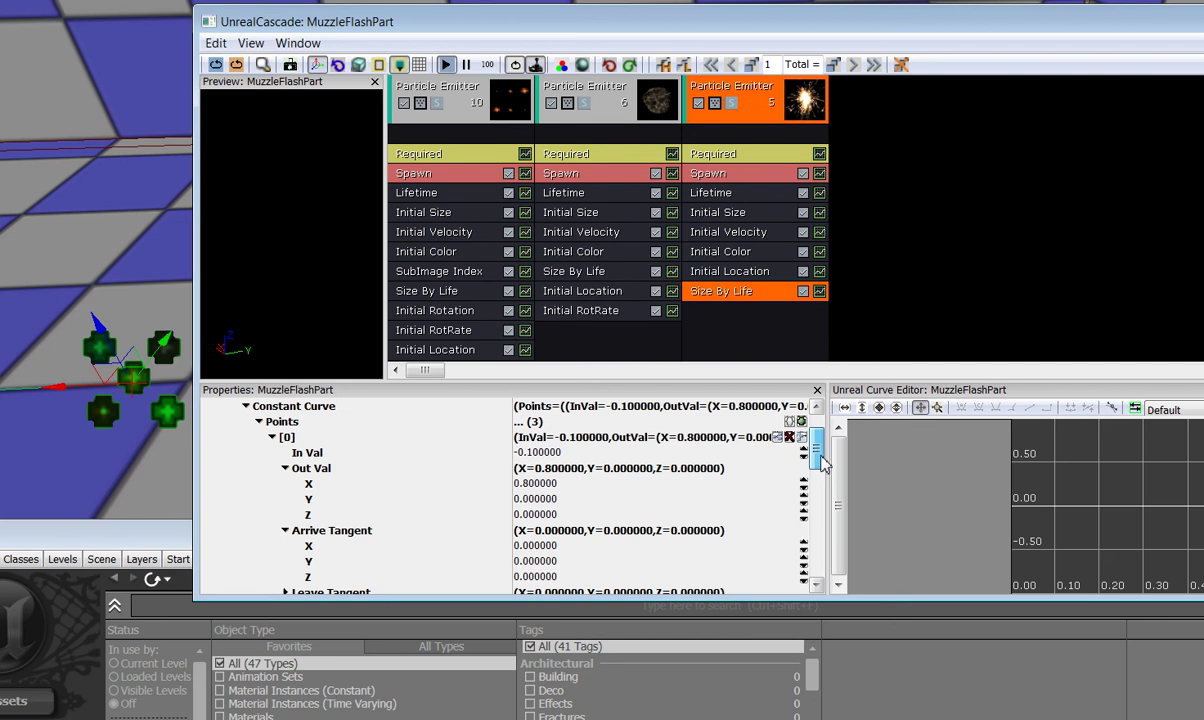
# - Expand point 2 and its Out Val on the Size By Life curve and set its In Val to 1
pyautogui.moveTo(820, 465); pyautogui.dragTo(816, 536)
pyautogui.click(272, 478)
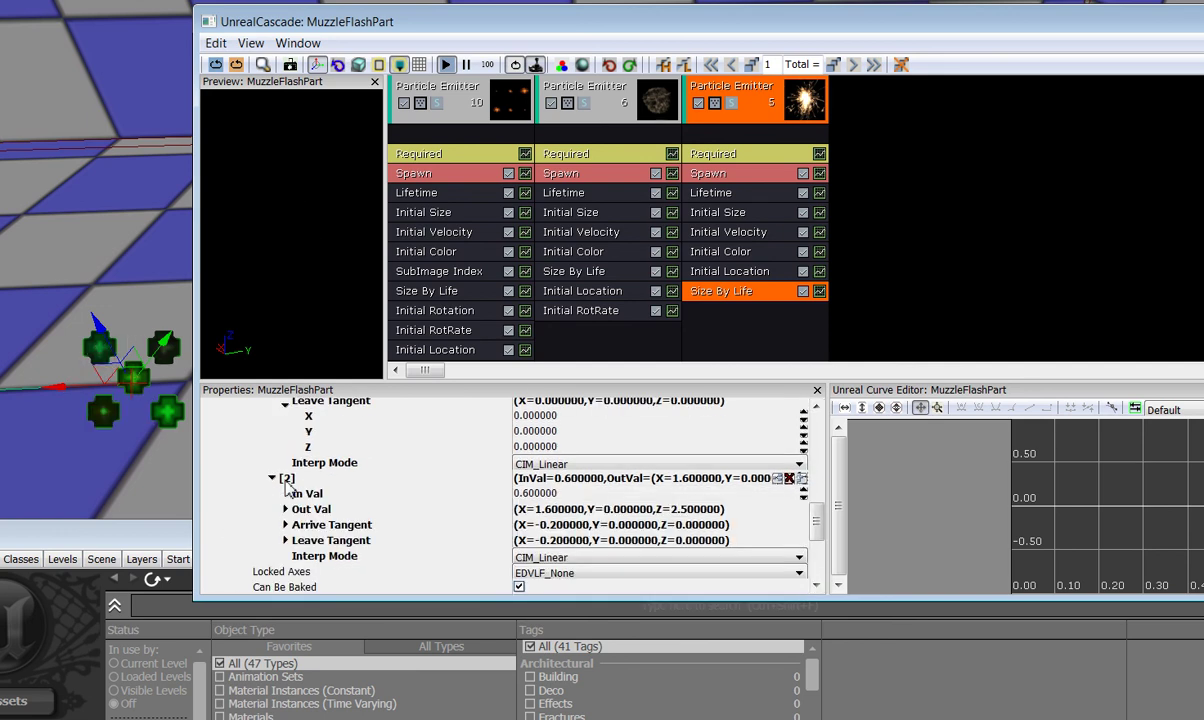
pyautogui.doubleClick(331, 514)
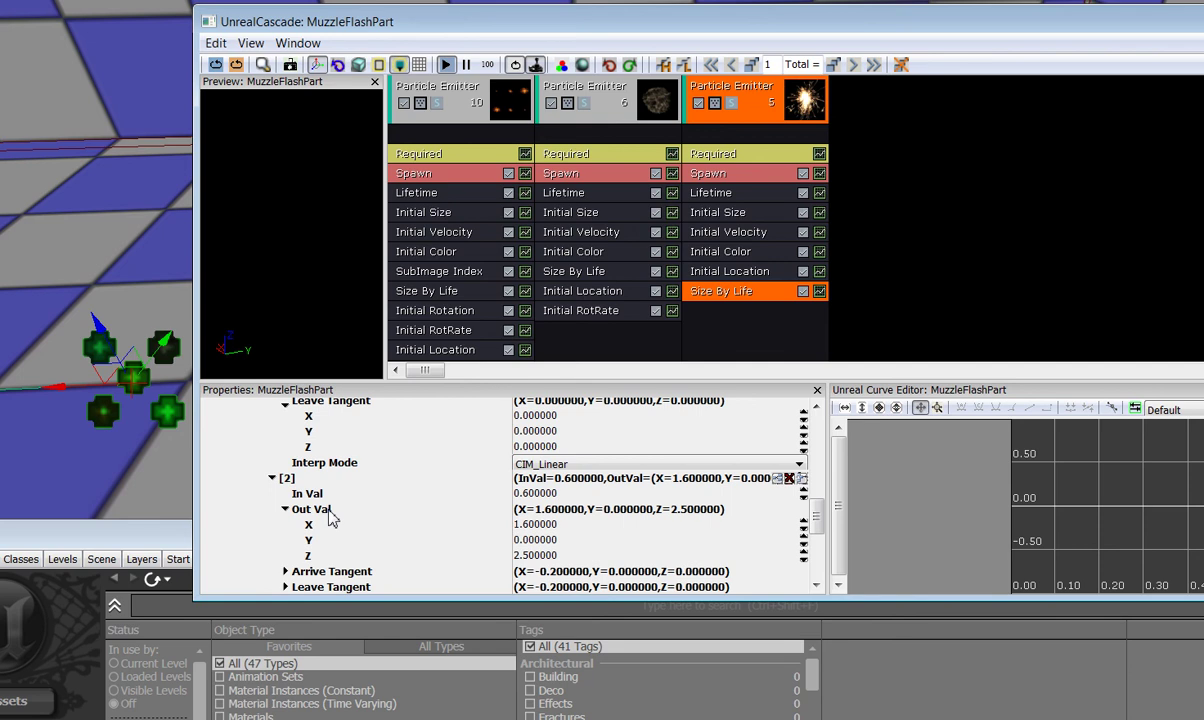
pyautogui.click(551, 498)
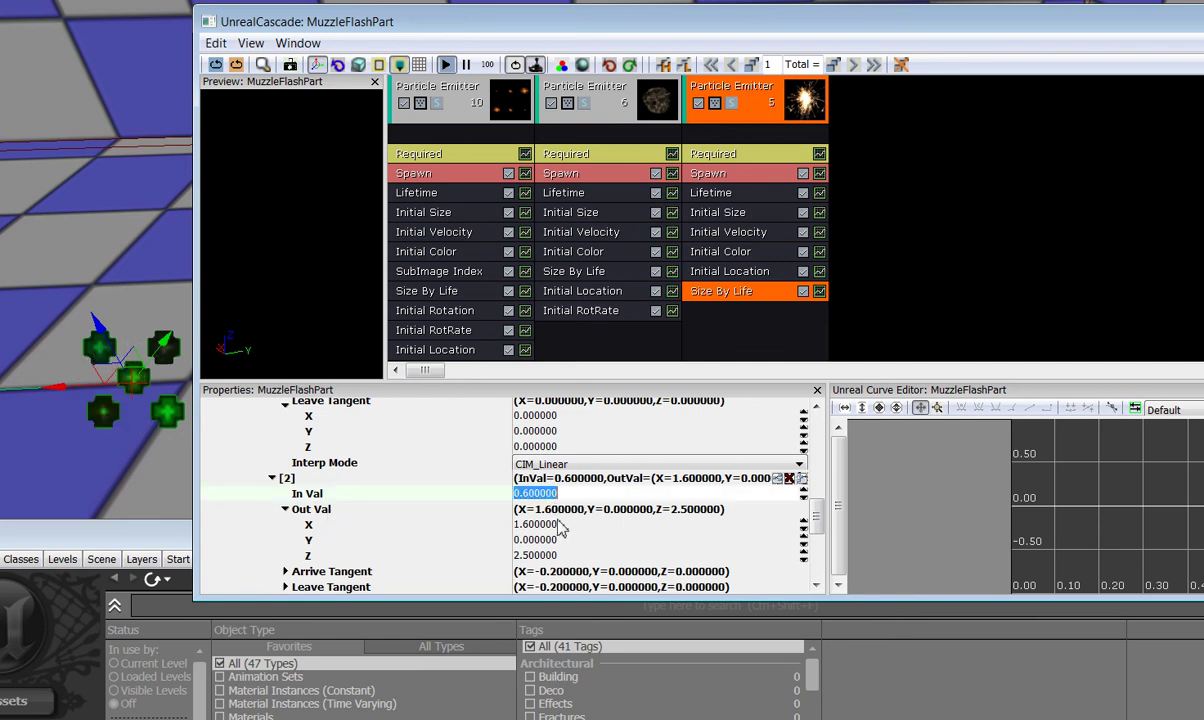
pyautogui.write('1')
pyautogui.press('Tab')
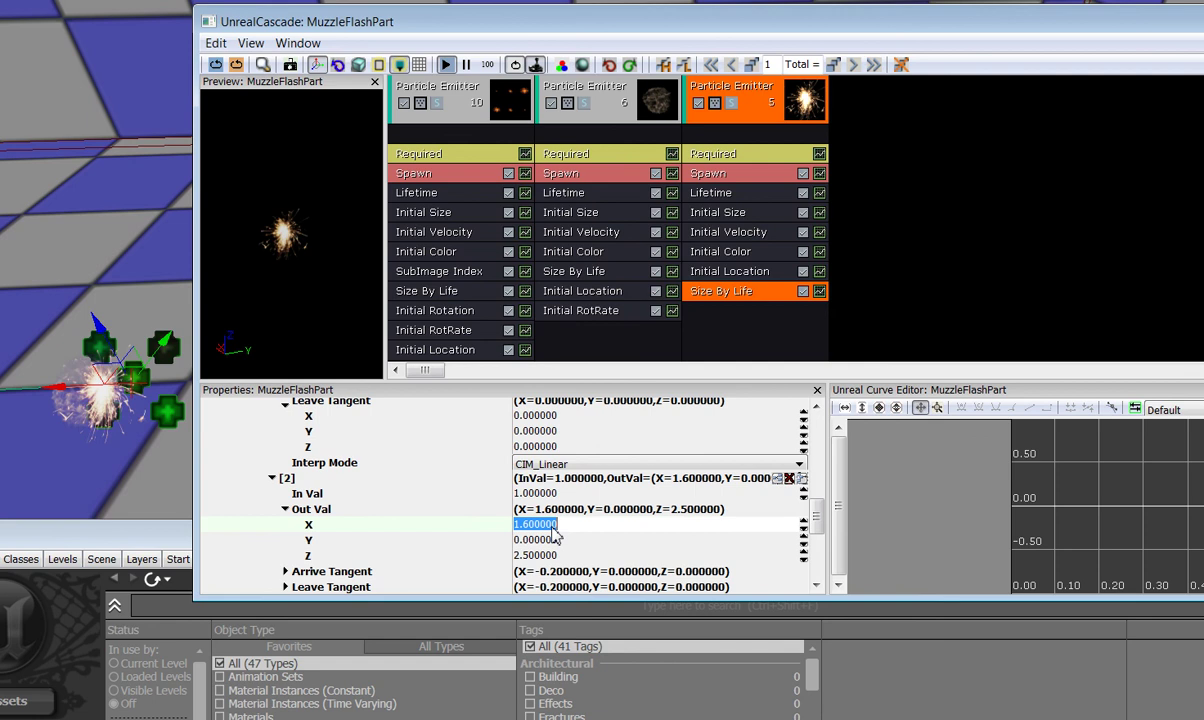
# - Set the Out Val of point 2 on the Size By Life curve to X 0.5 and Z 0
pyautogui.write('.5')
pyautogui.press('Tab')
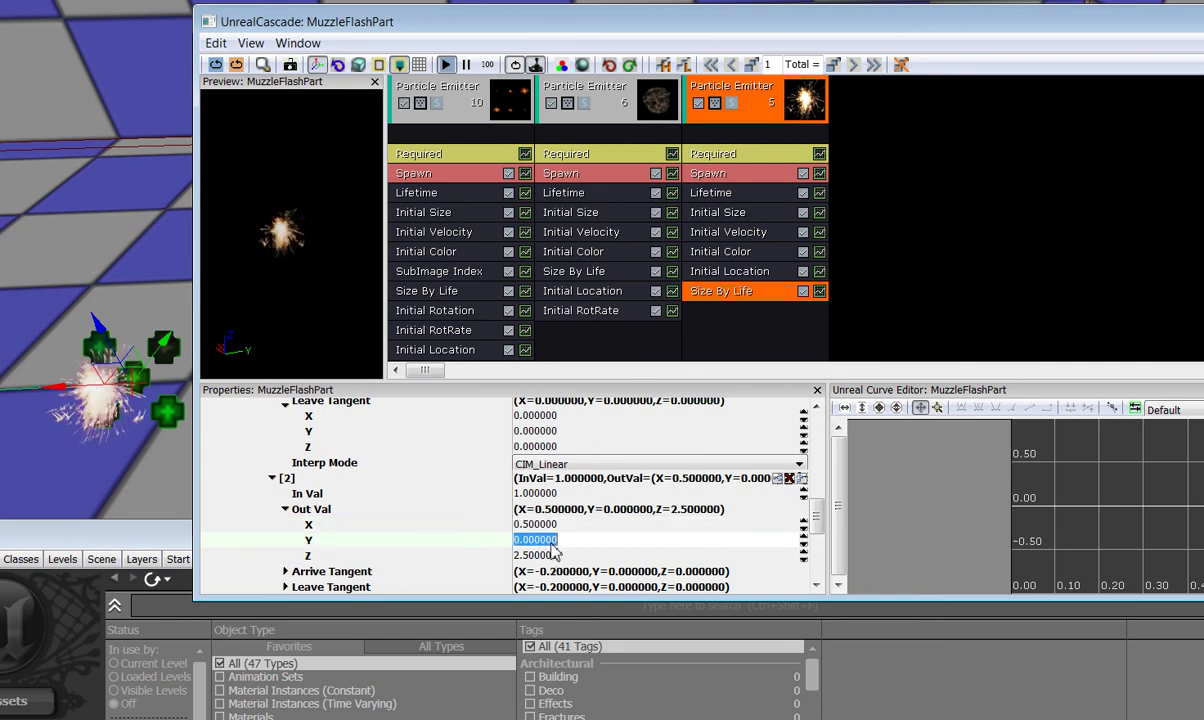
pyautogui.press('Tab')
pyautogui.write('0')
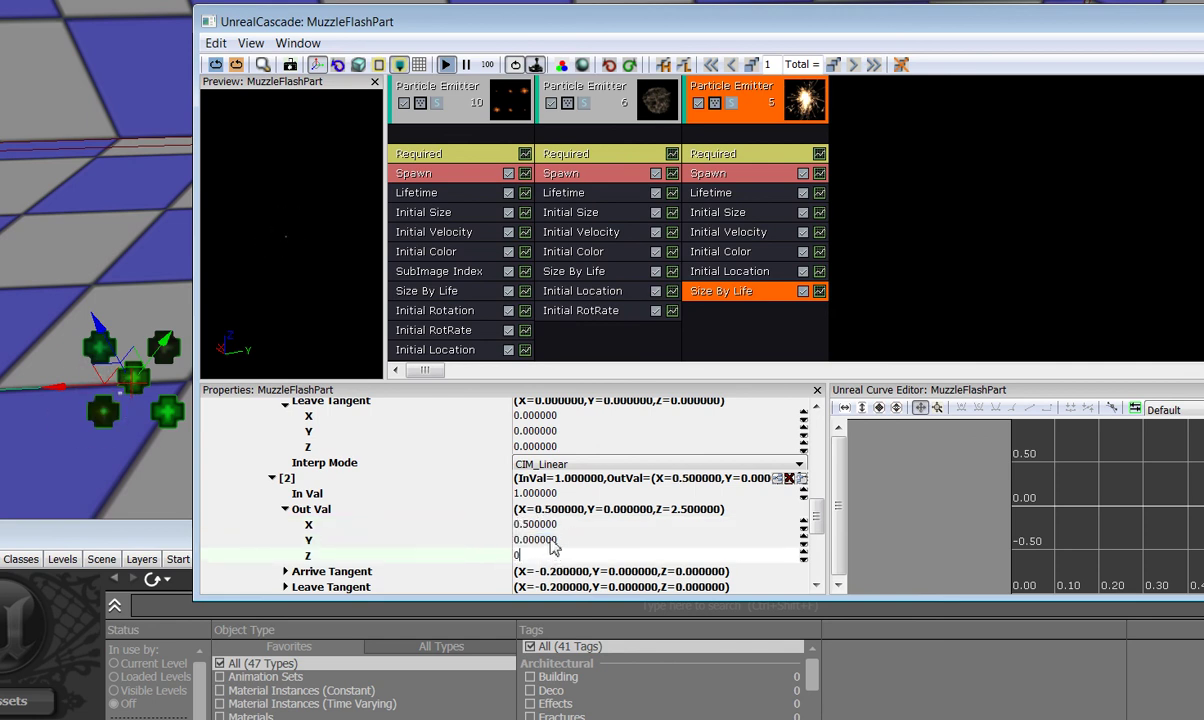
pyautogui.hotkey('shift', 'Tab')
# - Set the In Val of the newly inserted point 1 on the Size By Life curve to -0.1
pyautogui.moveTo(818, 516); pyautogui.dragTo(817, 489)
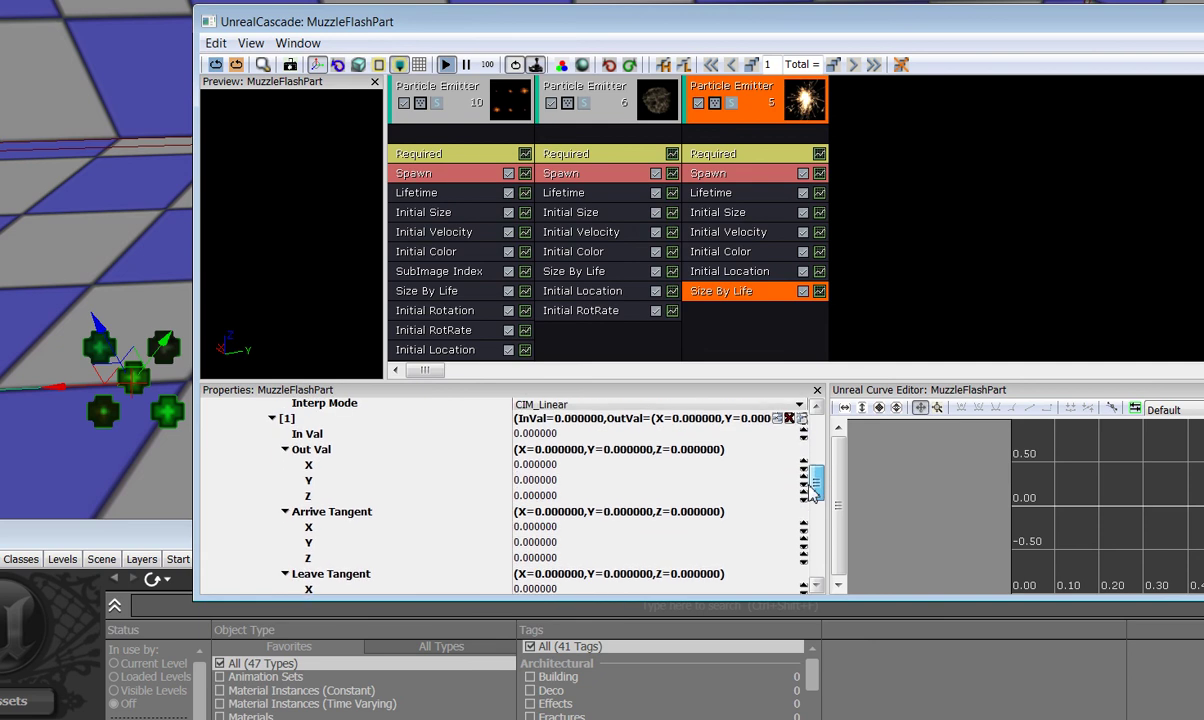
pyautogui.click(541, 434)
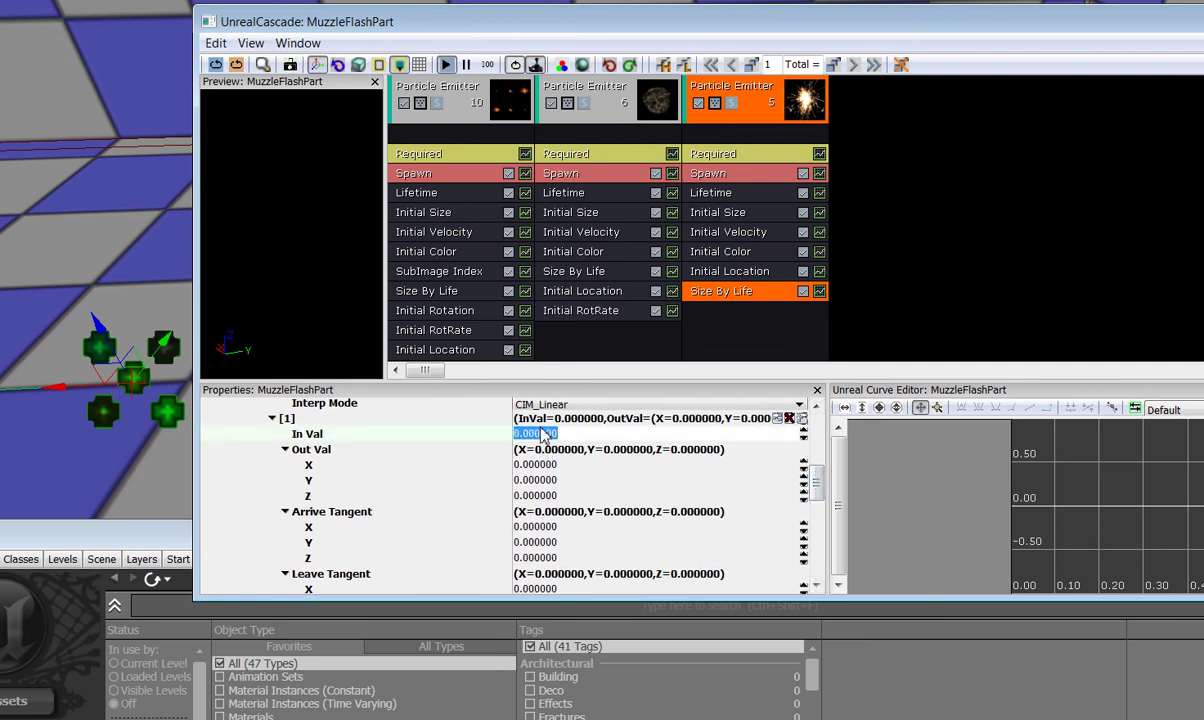
pyautogui.write('-0')
pyautogui.write('.1')
pyautogui.click(535, 465)
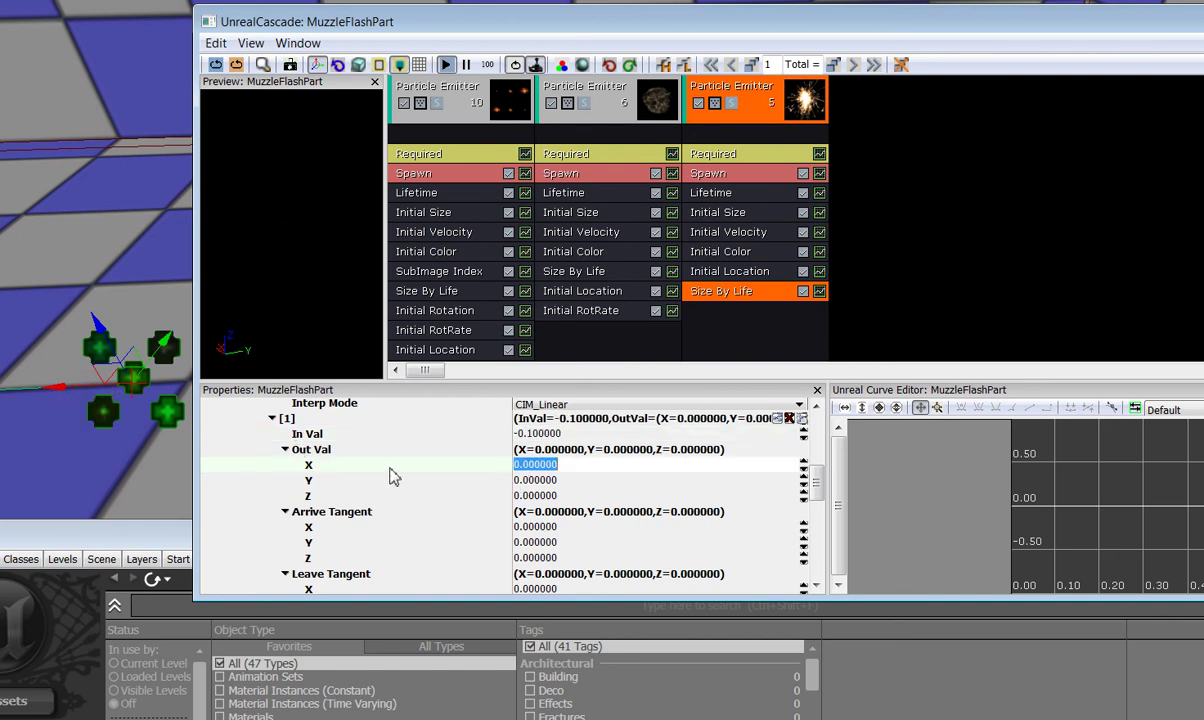
# - Set the Out Val of the inserted point 1 on the Size By Life curve to X 1.6 and Z 2.5
pyautogui.write('1.6')
pyautogui.click(530, 484)
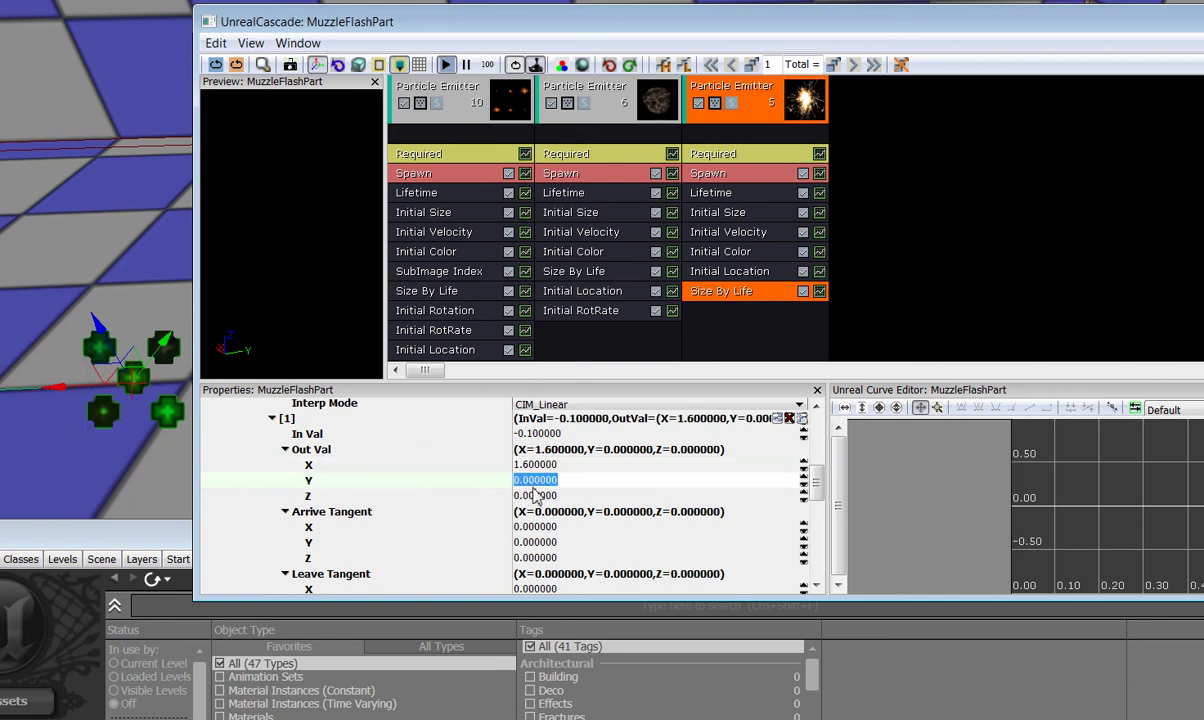
pyautogui.click(533, 495)
pyautogui.write('2')
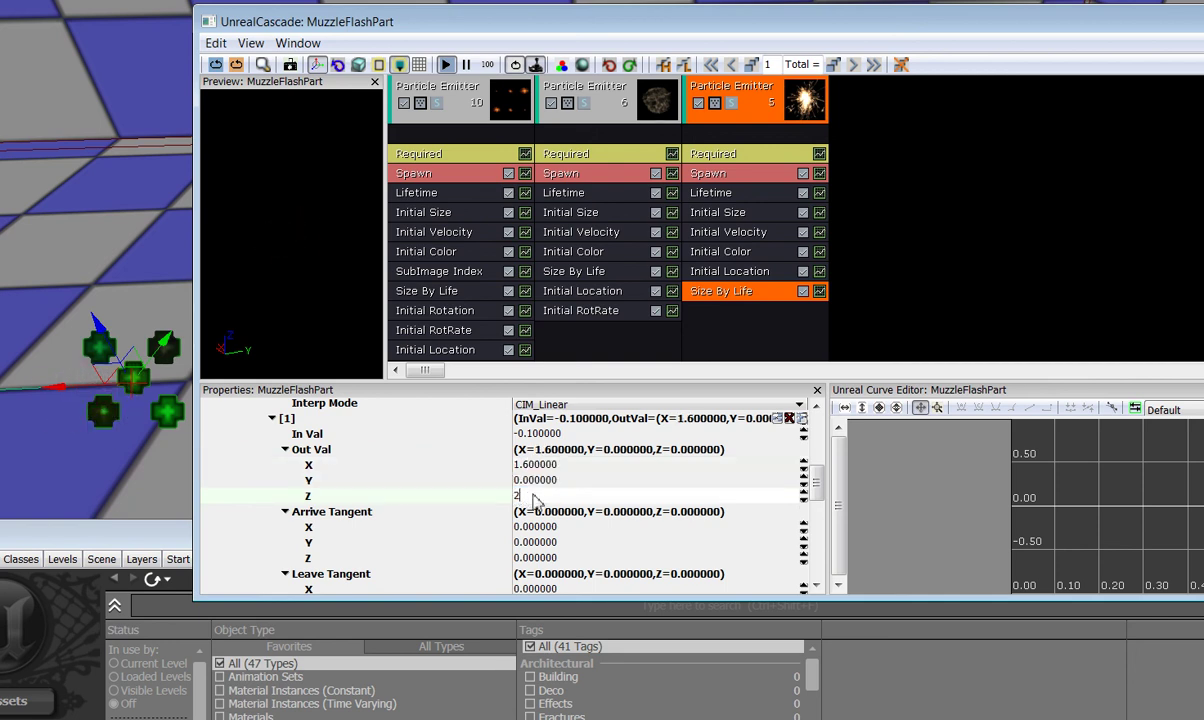
pyautogui.write('.5')
pyautogui.click(550, 527)
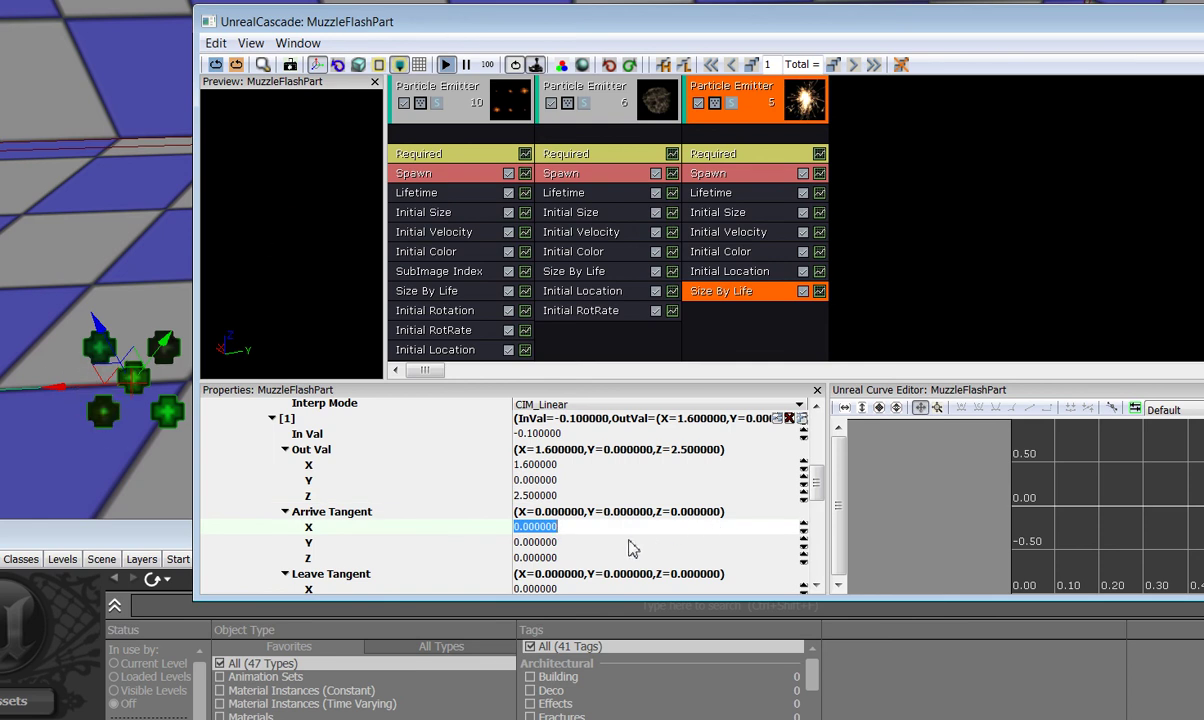
# - Set the Arrive Tangent X and Leave Tangent X of the inserted point 1 to -0.2
pyautogui.write('-0.2')
pyautogui.press('Return')
pyautogui.scroll(-2, 790, 515)
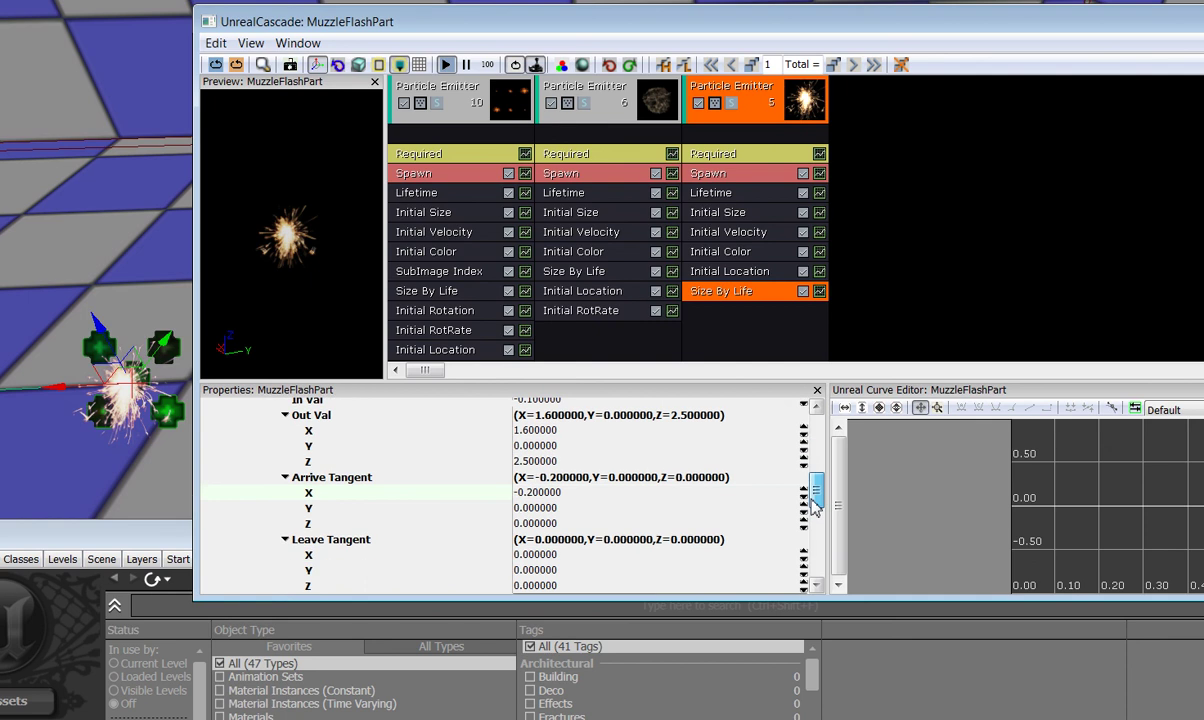
pyautogui.click(529, 507)
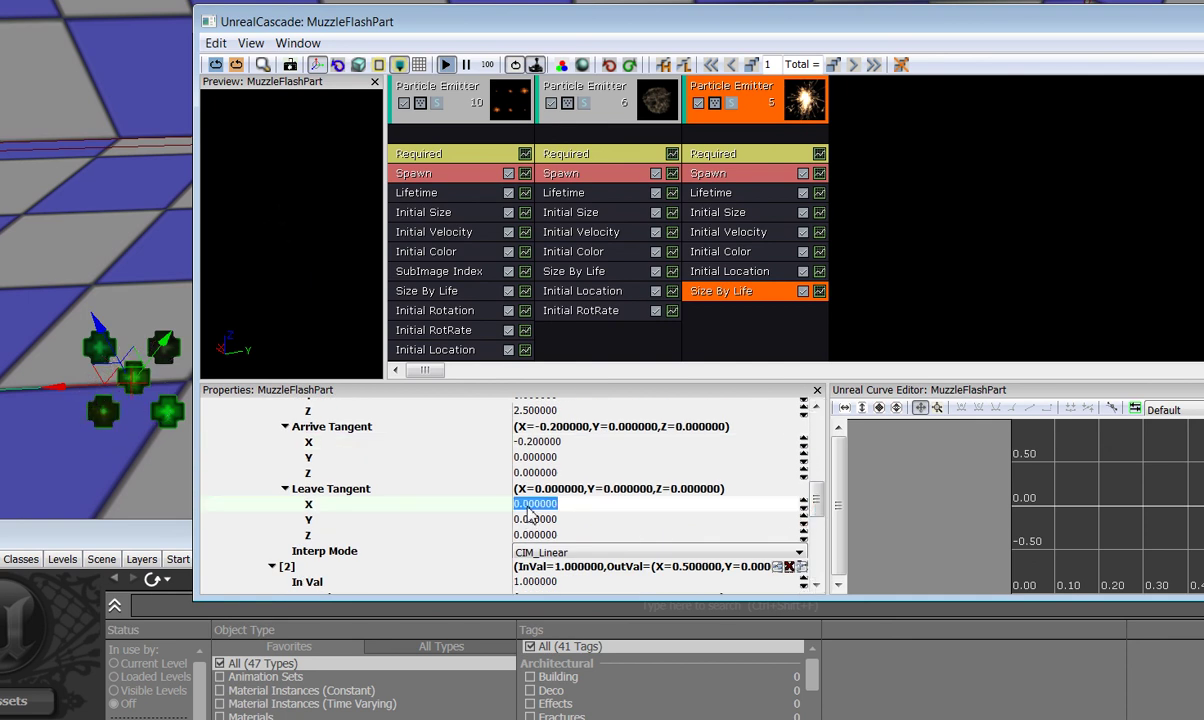
pyautogui.press('BackSpace')
pyautogui.write('-')
pyautogui.write('0.2')
pyautogui.click(573, 520)
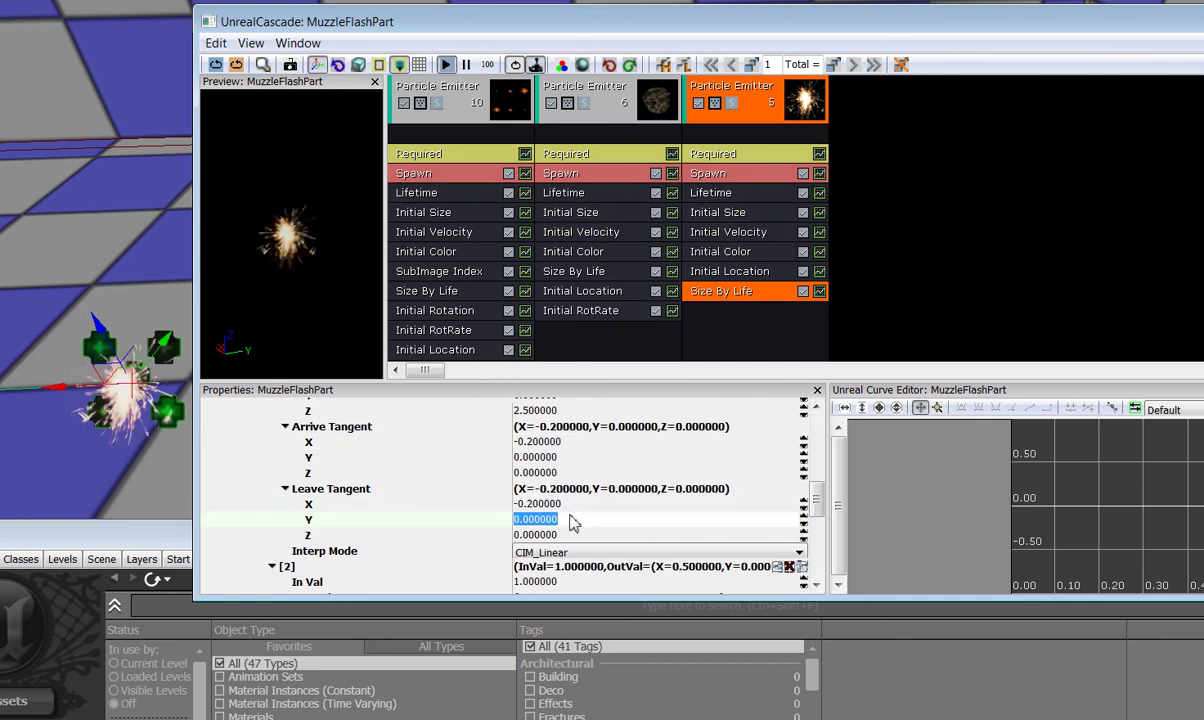
# - Set the Locked Axes of the spark emitter's Size By Life curve to EDVLF_XYZ
pyautogui.moveTo(820, 507); pyautogui.dragTo(810, 552)
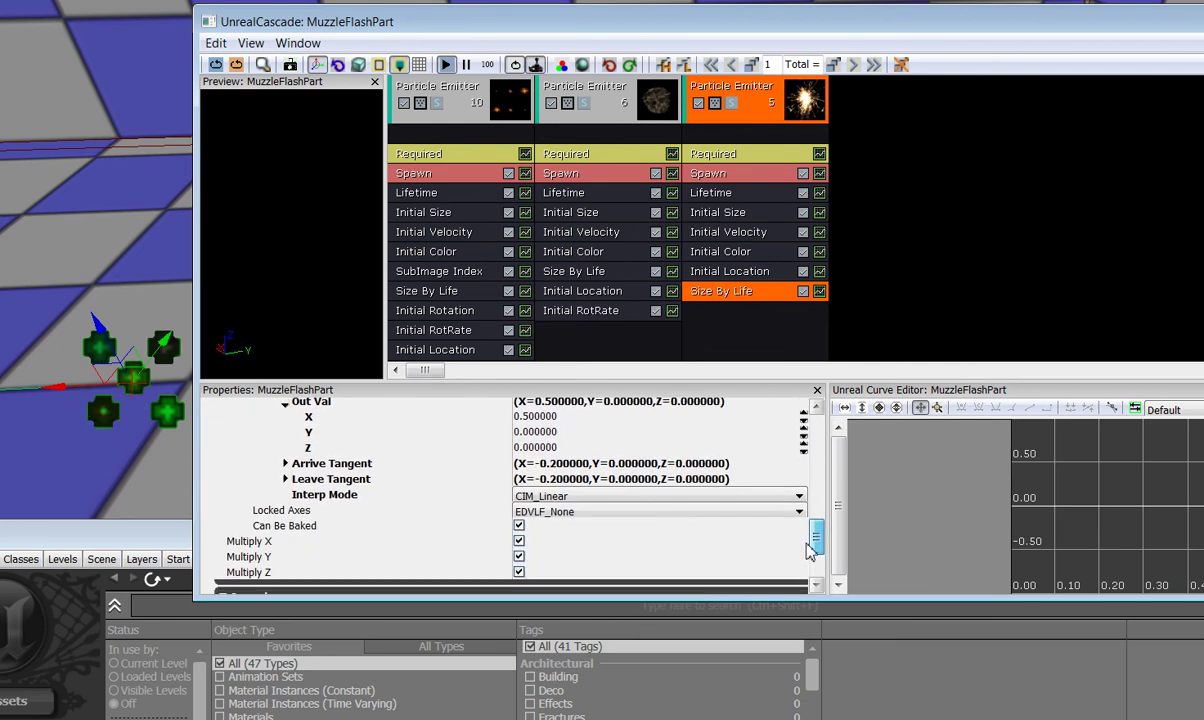
pyautogui.click(618, 512)
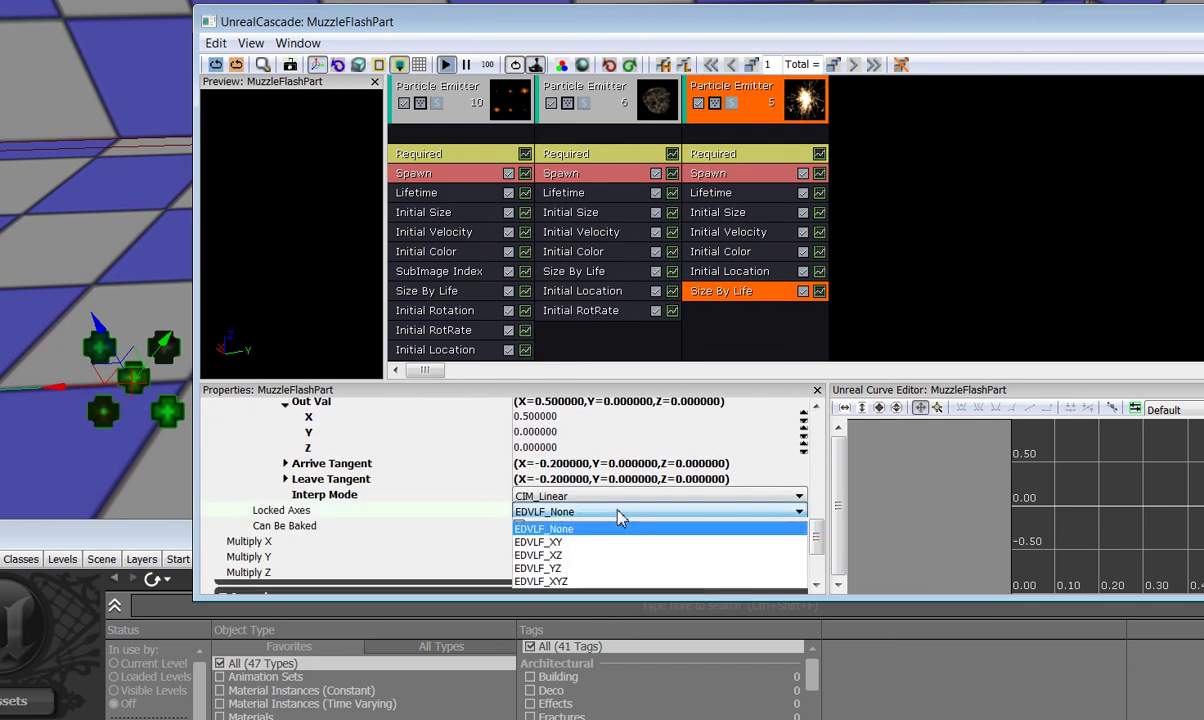
pyautogui.click(567, 584)
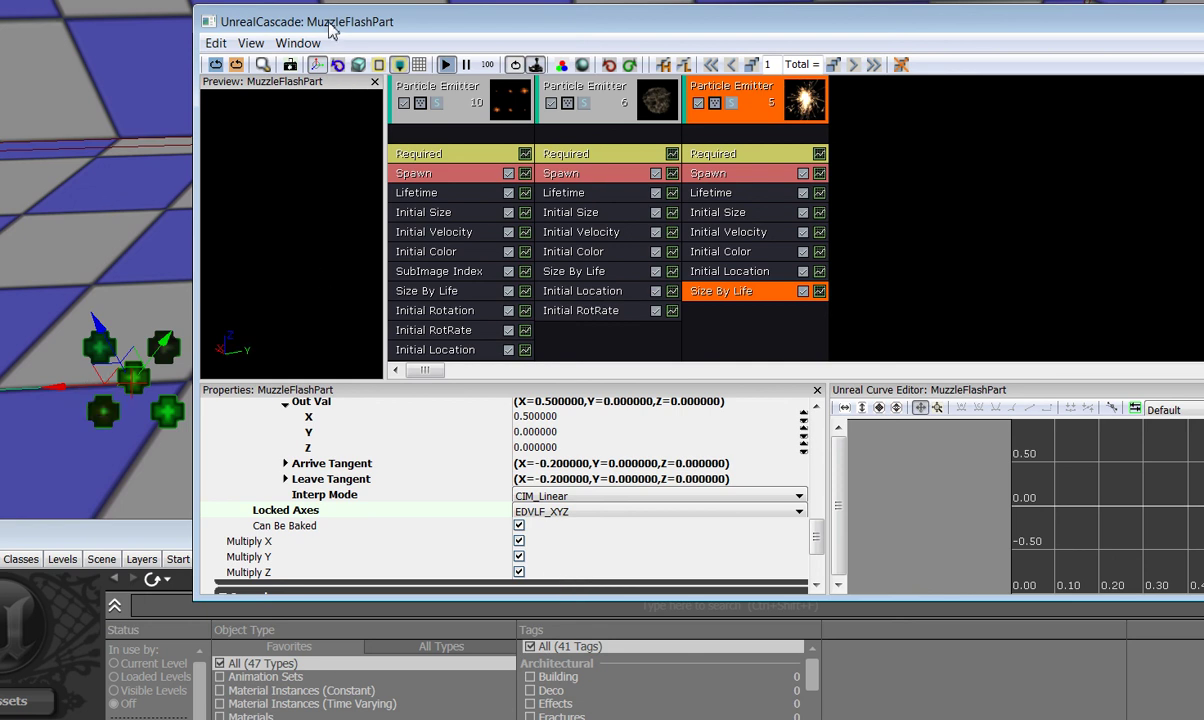
# - Move the group of placed emitter actors closer to the gun mesh in the level
pyautogui.moveTo(330, 22); pyautogui.dragTo(588, 466)
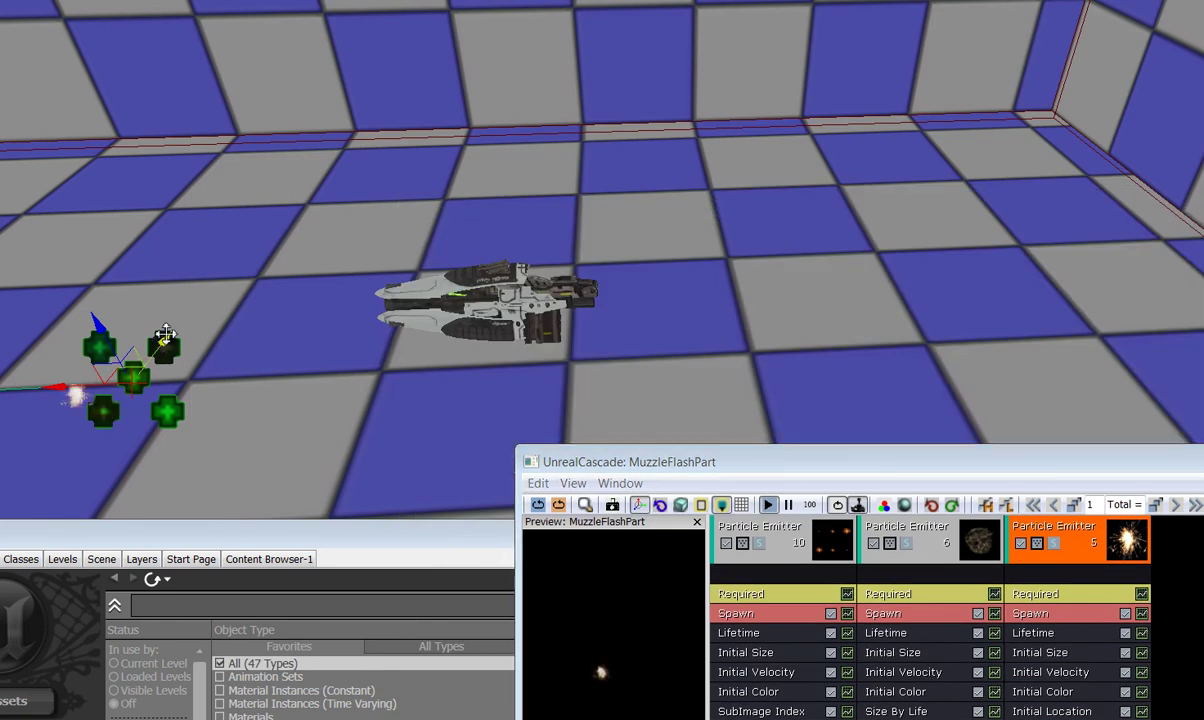
pyautogui.moveTo(163, 340); pyautogui.dragTo(214, 246)
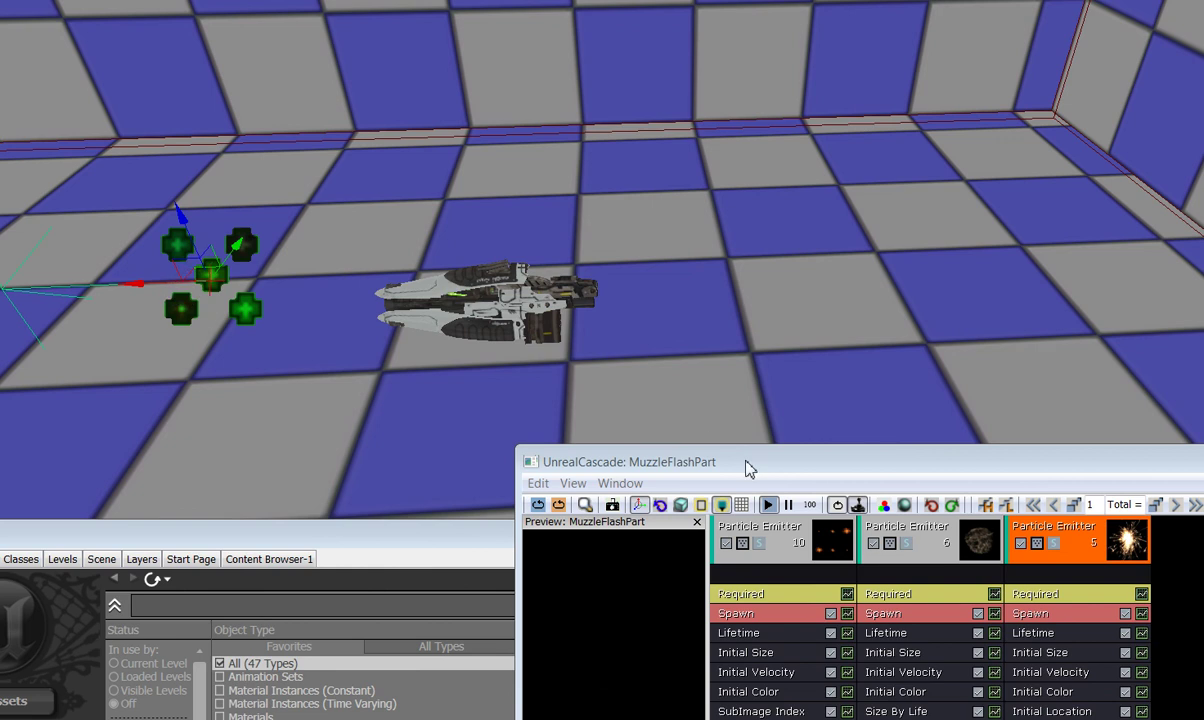
# - Set Emitter Loops to 1 in the Required module of the spark emitter
pyautogui.moveTo(750, 470); pyautogui.dragTo(510, 236)
pyautogui.click(797, 368)
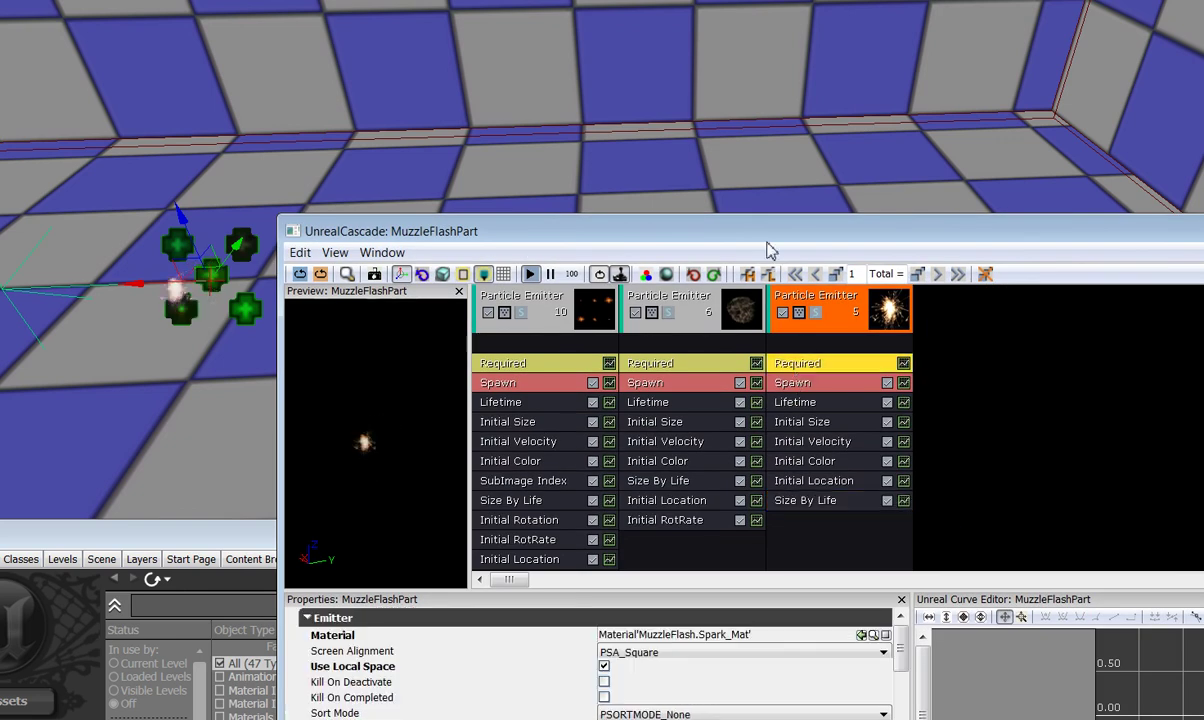
pyautogui.moveTo(770, 233); pyautogui.dragTo(724, 108)
pyautogui.scroll(-3, 516, 610)
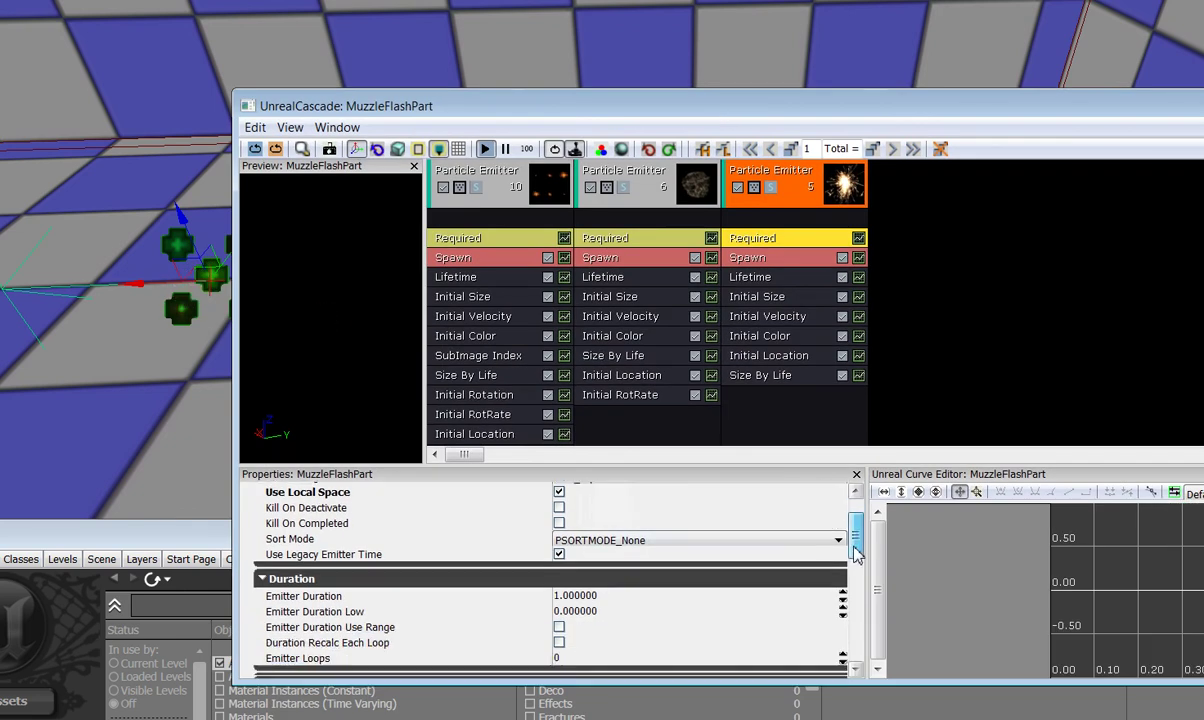
pyautogui.click(565, 603)
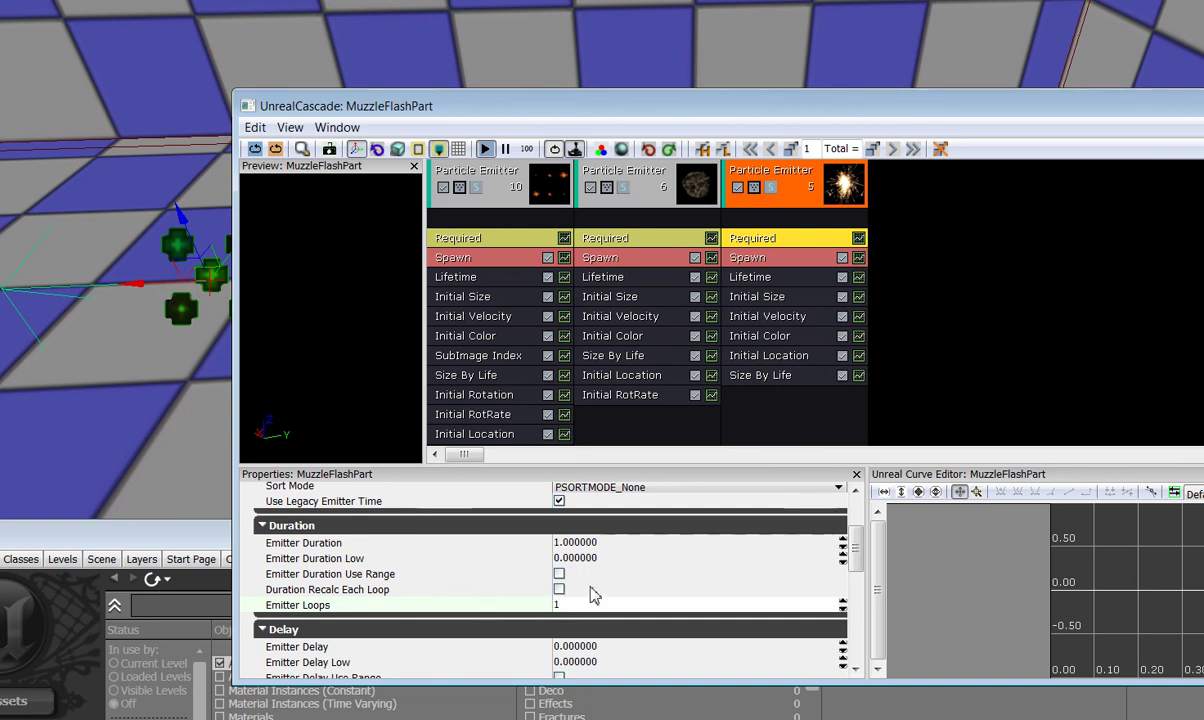
pyautogui.click(618, 558)
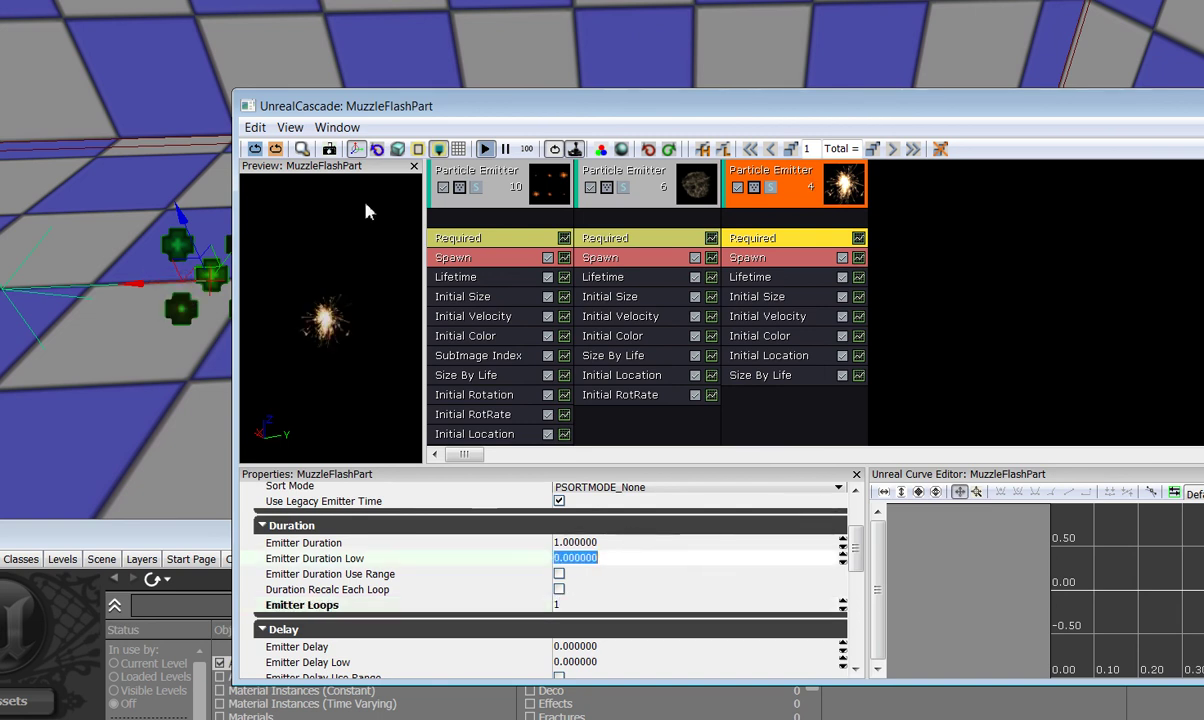
# - Move the placed emitter actors along the floor up to the muzzle end of the gun mesh
pyautogui.moveTo(352, 110); pyautogui.dragTo(441, 418)
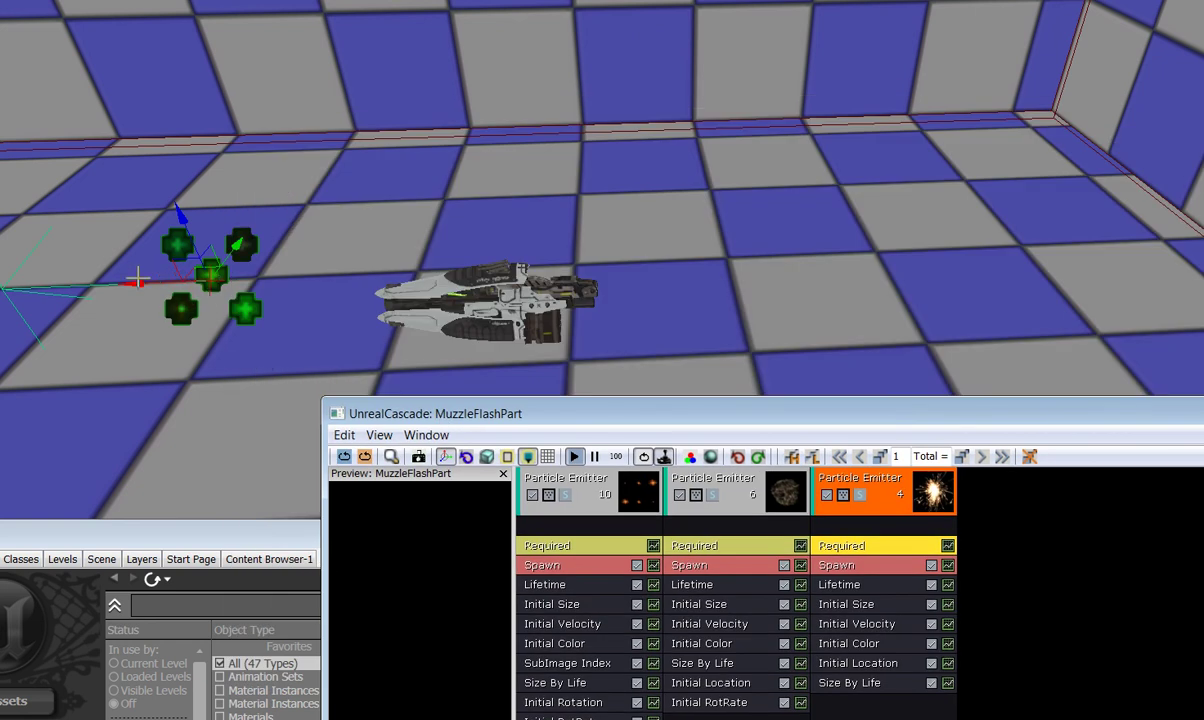
pyautogui.moveTo(138, 283); pyautogui.dragTo(315, 293)
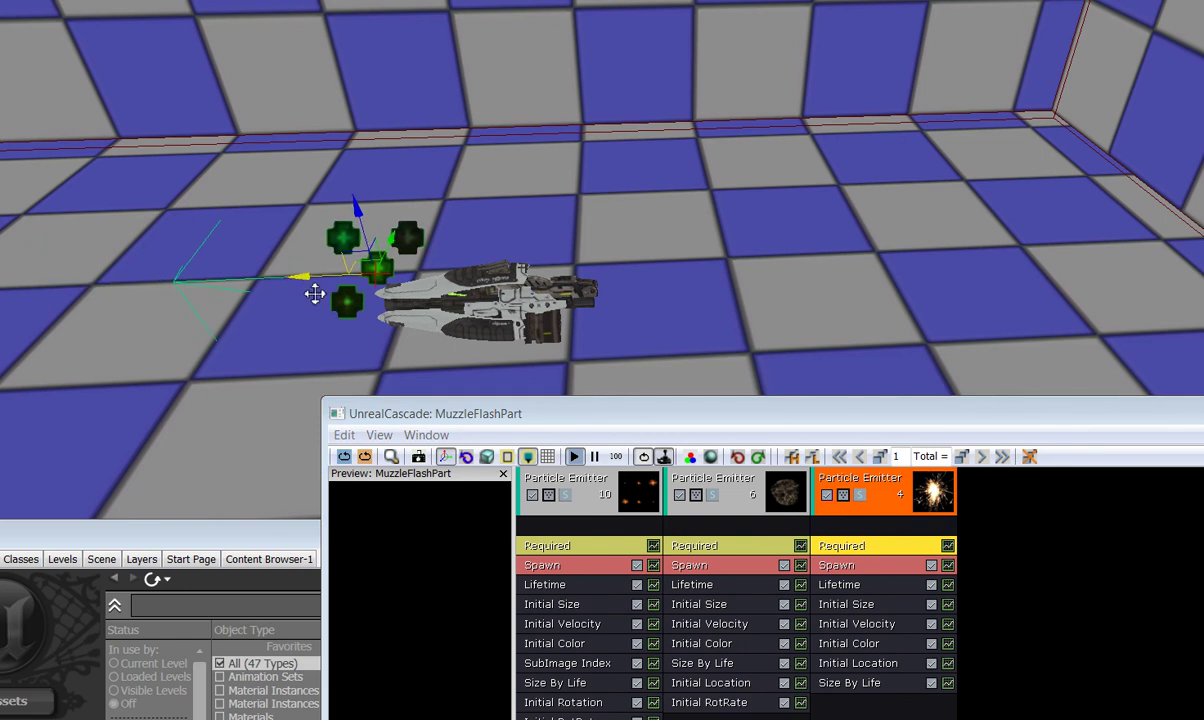
pyautogui.moveTo(400, 240); pyautogui.dragTo(389, 278)
pyautogui.moveTo(277, 322); pyautogui.dragTo(292, 319)
# - Restart the particle system in the level to replay the muzzle flash, and nudge the emitter actors slightly at the gun's muzzle
pyautogui.click(366, 456)
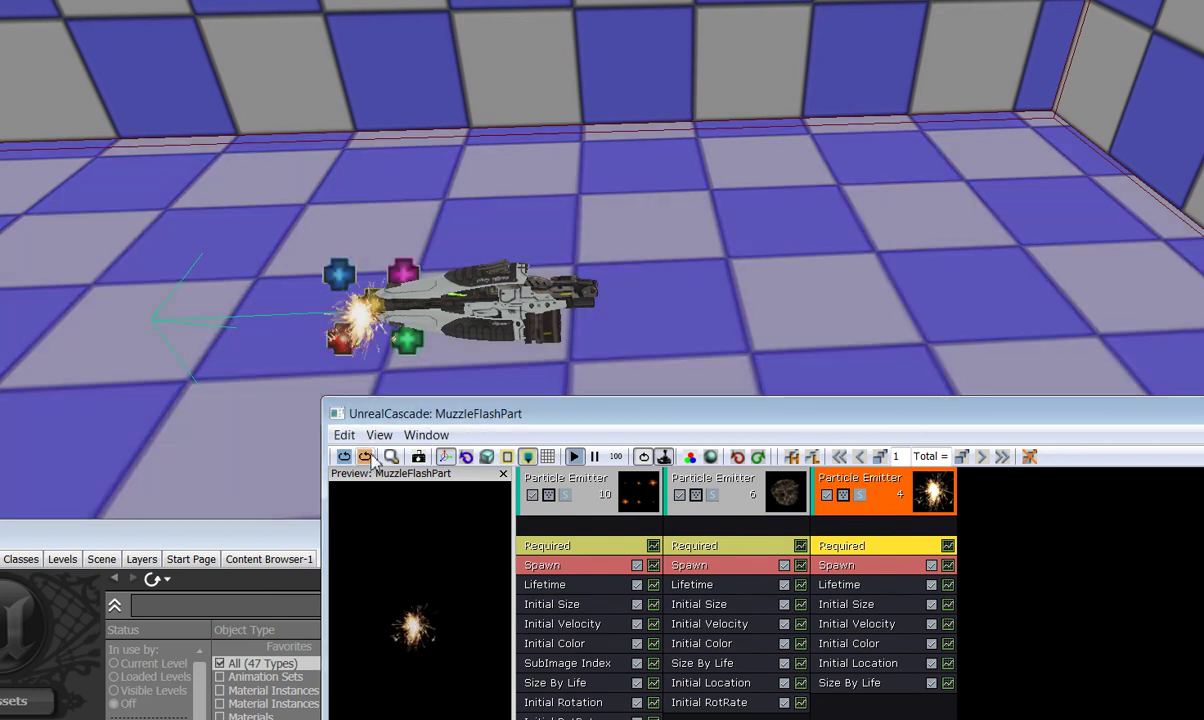
pyautogui.click(339, 272)
pyautogui.click(349, 385)
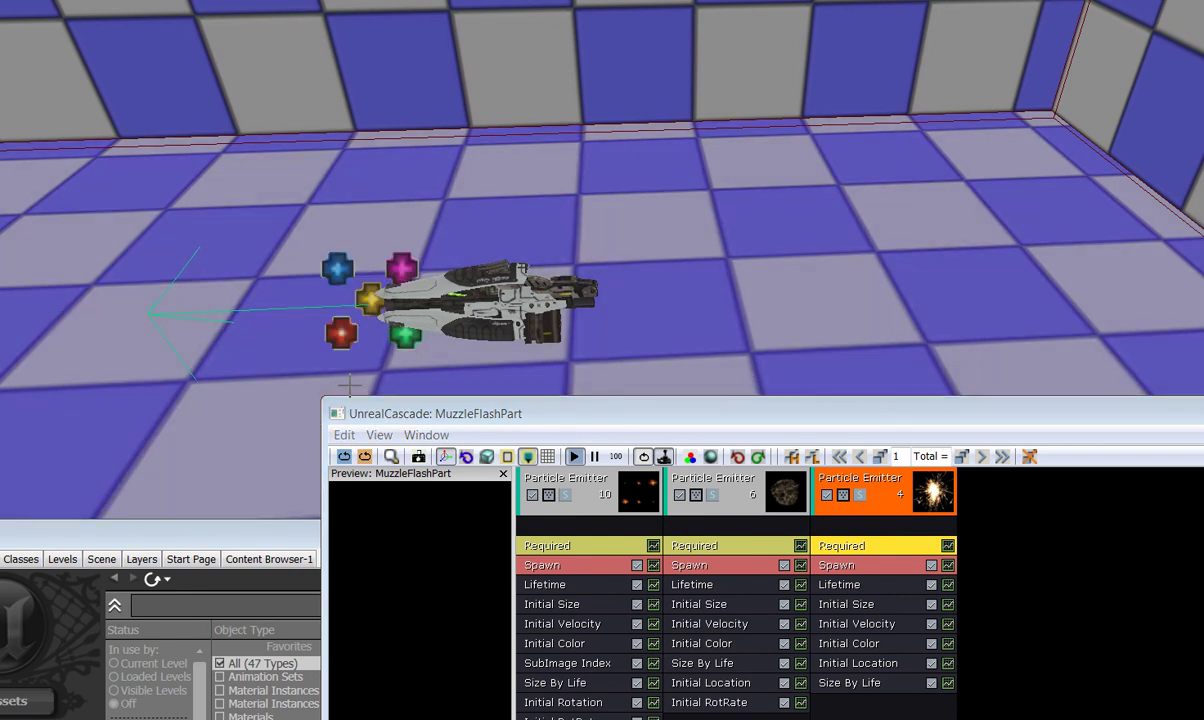
pyautogui.click(370, 457)
pyautogui.click(370, 457)
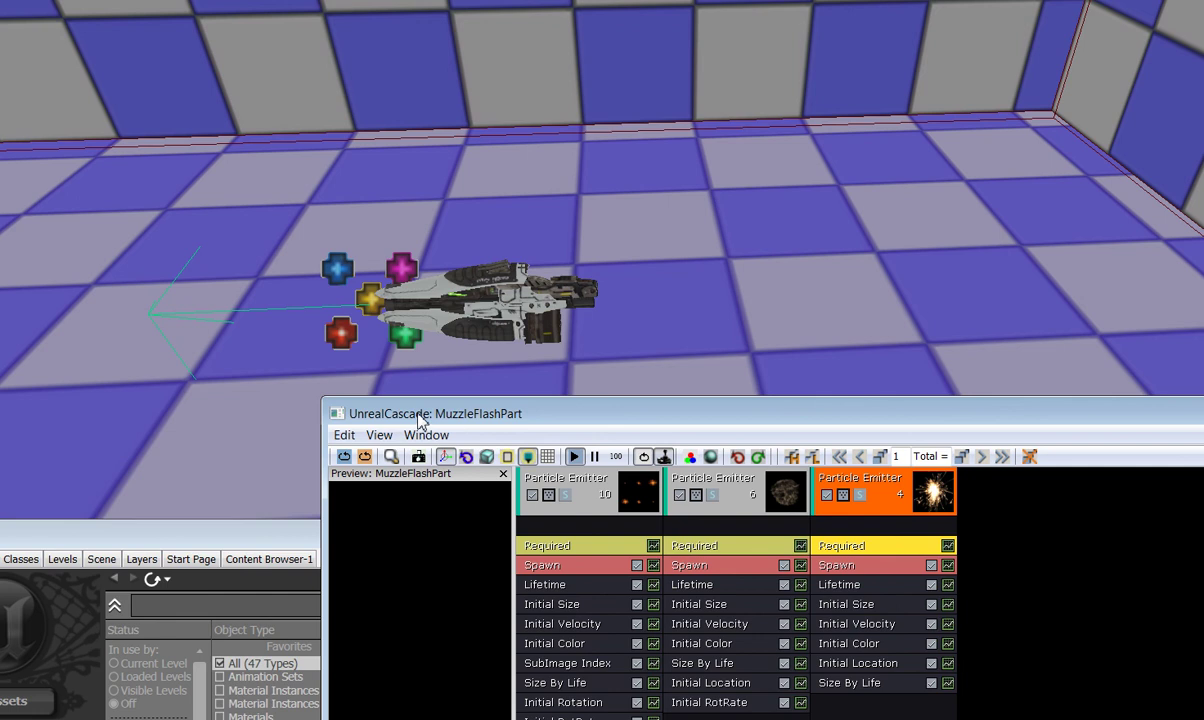
# - Save the MuzzleFlash package under the name MuzzleFlash in the Muzzle Flash folder of Team Game Production 2
pyautogui.moveTo(419, 420); pyautogui.dragTo(431, 654)
pyautogui.moveTo(409, 548); pyautogui.dragTo(554, 99)
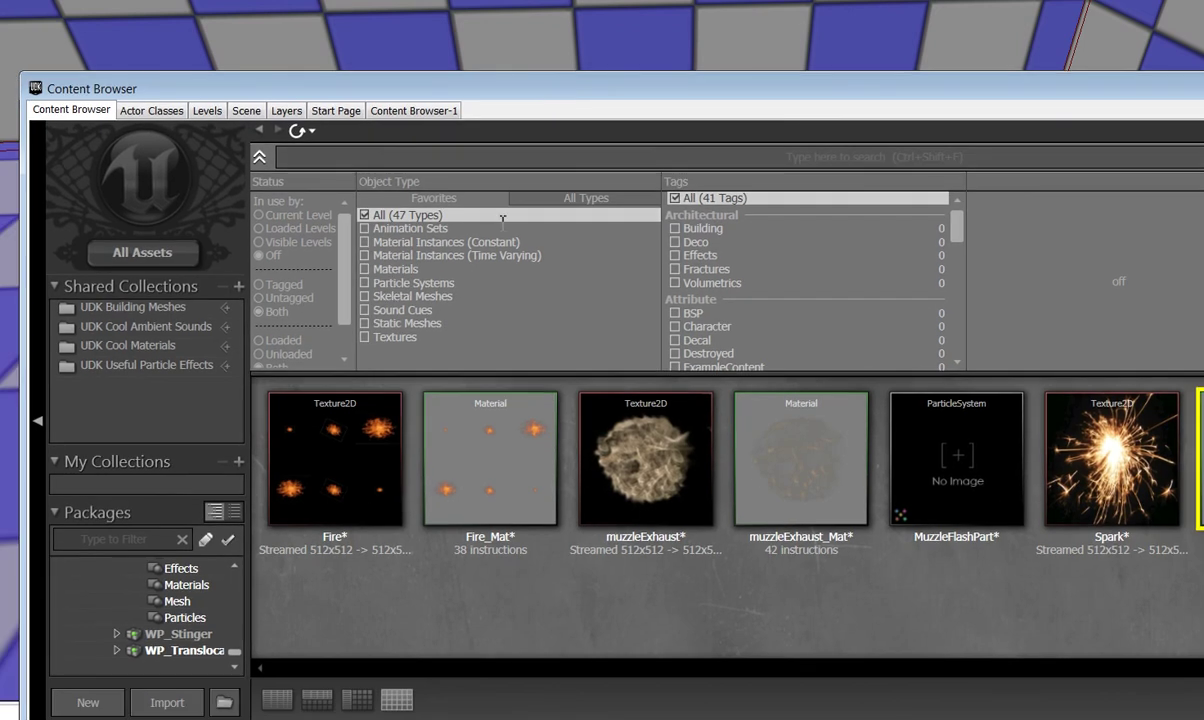
pyautogui.scroll(3, 242, 648)
pyautogui.moveTo(241, 641); pyautogui.dragTo(237, 656)
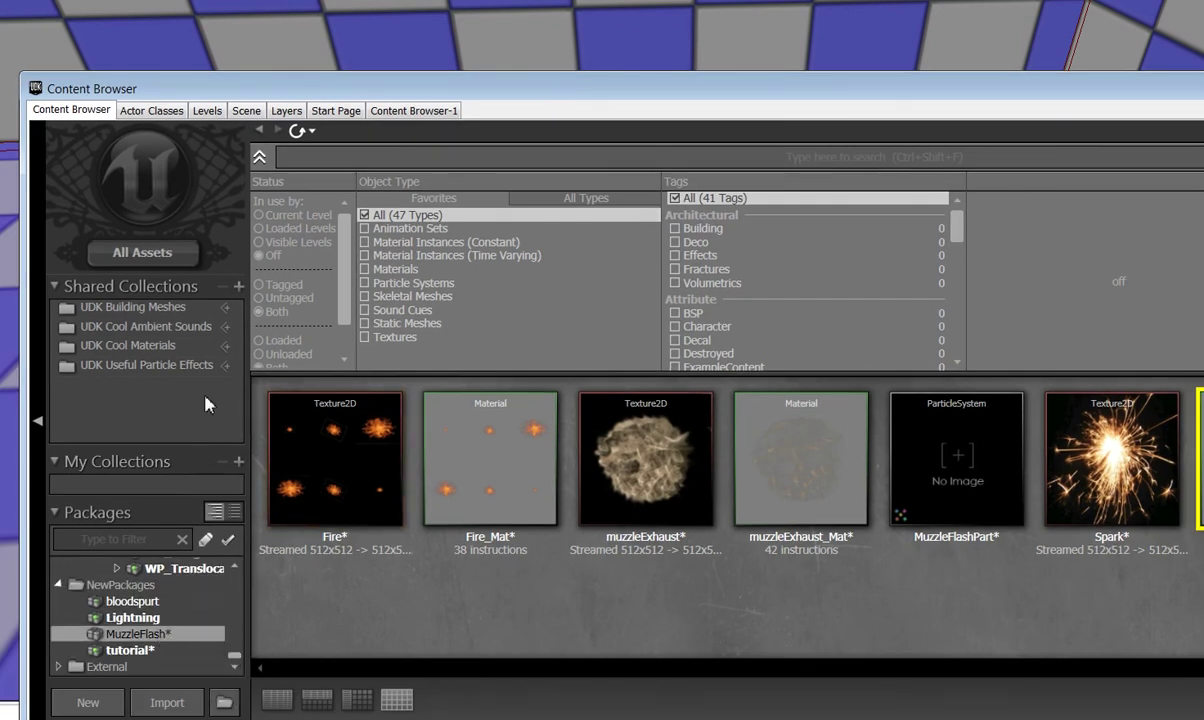
pyautogui.hotkey('ctrl', 's')
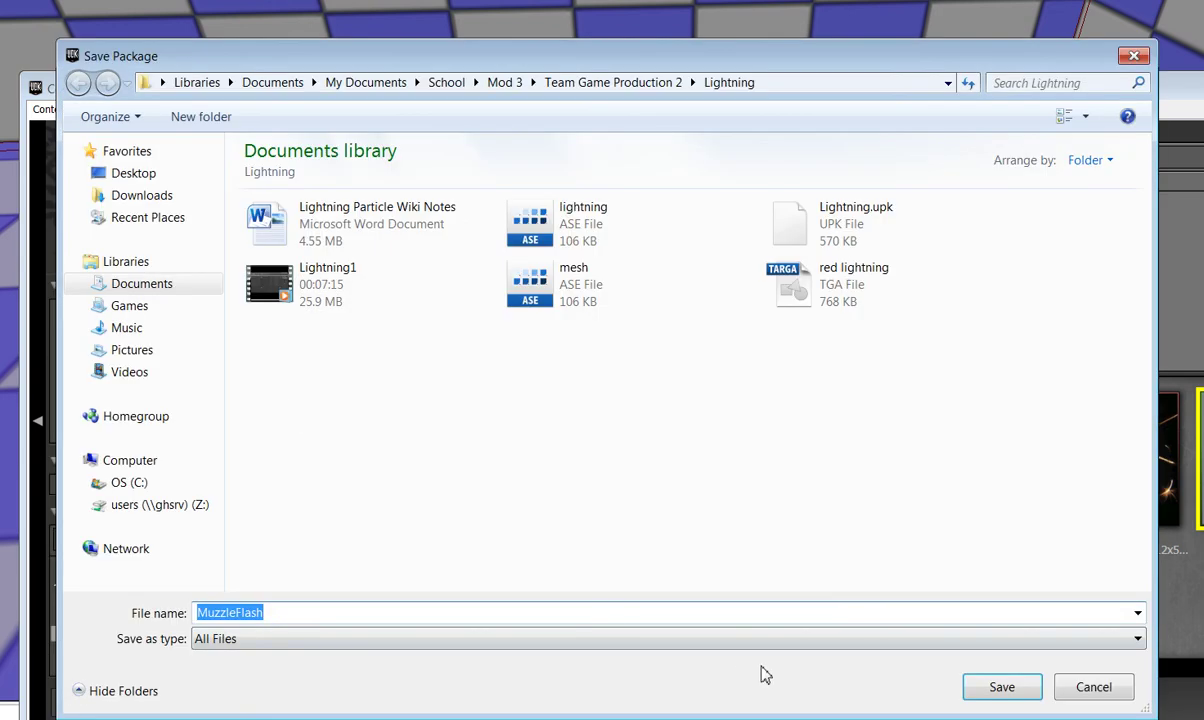
pyautogui.click(650, 82)
pyautogui.doubleClick(842, 207)
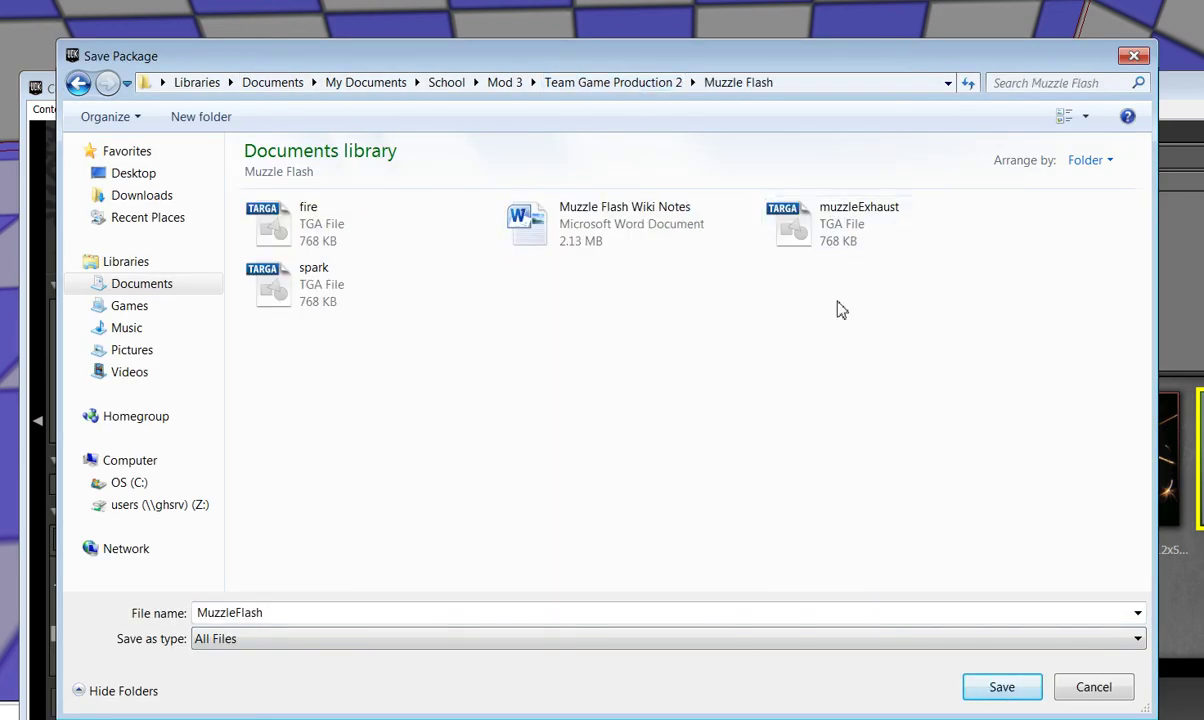
pyautogui.click(1002, 688)
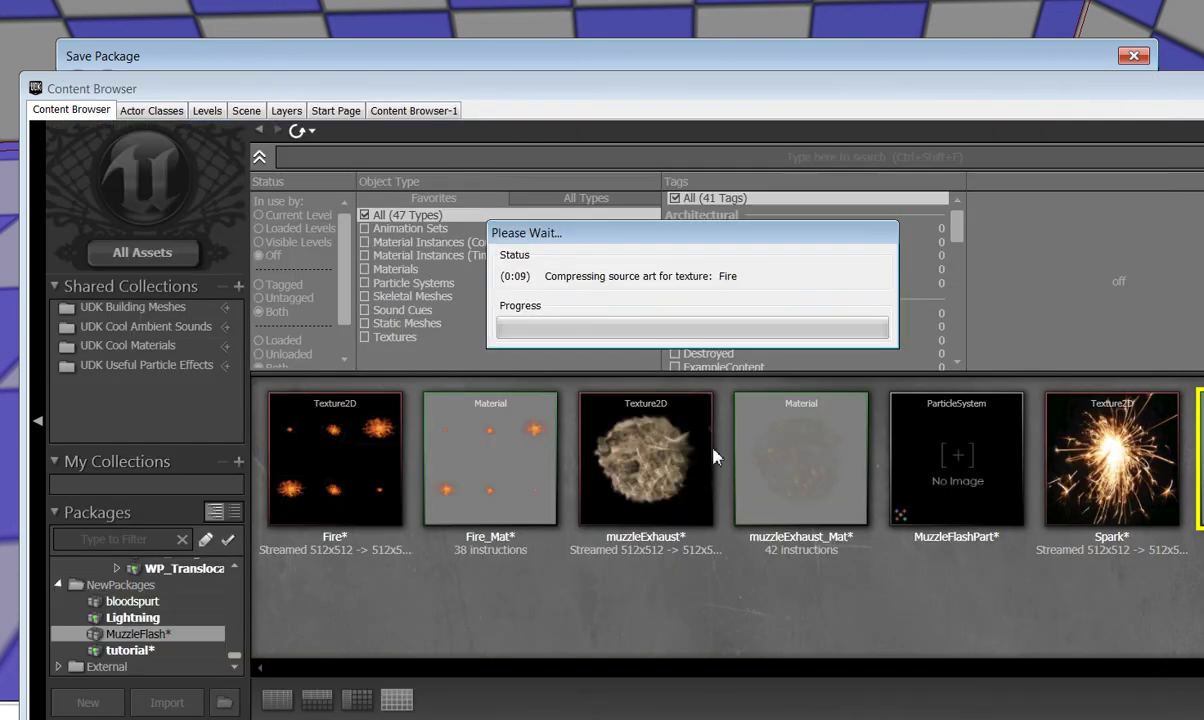